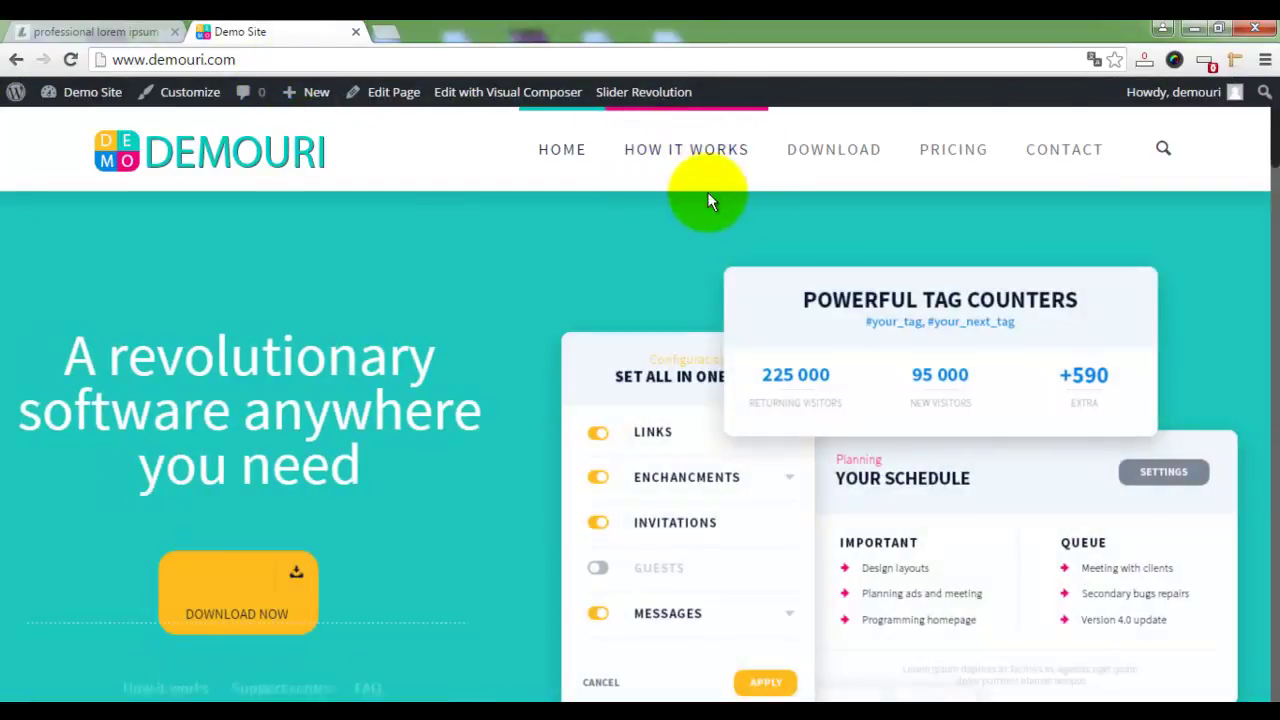
Step: Open the site's HOW IT WORKS page and look over its sections
left_click(690, 152)
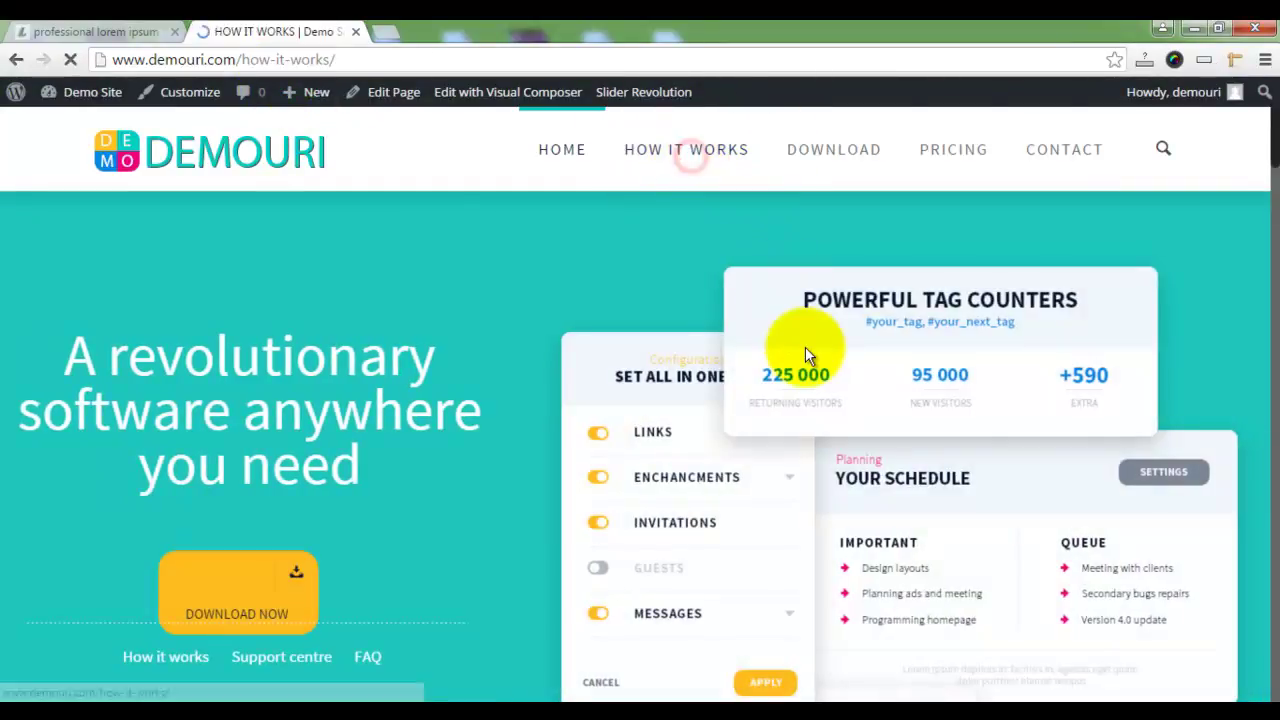
scroll(806, 348, "down", 5)
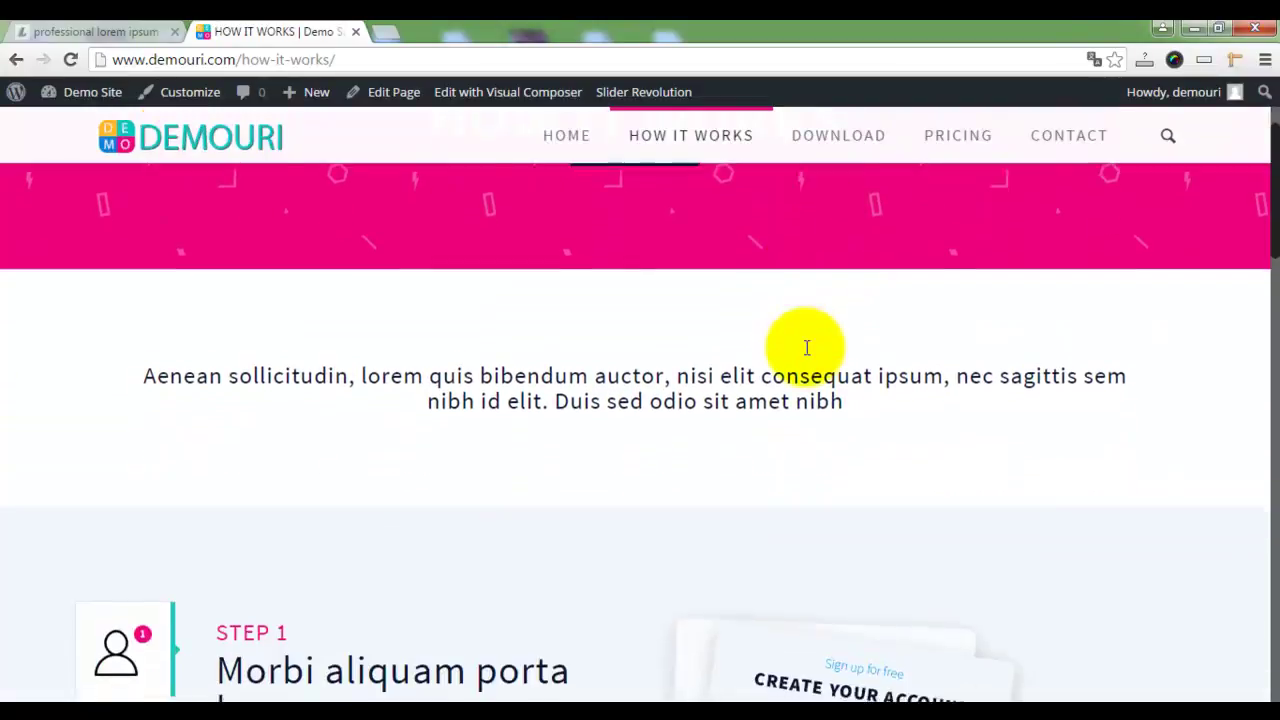
scroll(805, 346, "down", 8)
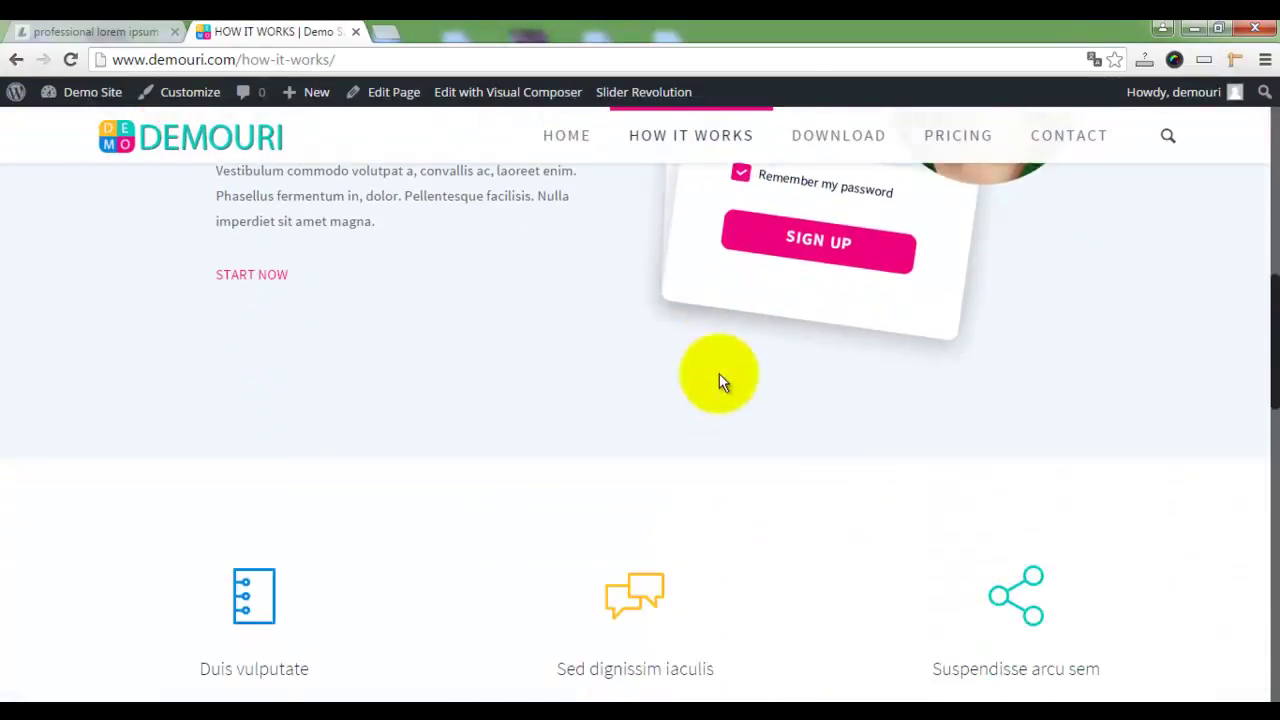
scroll(648, 415, "down", 8)
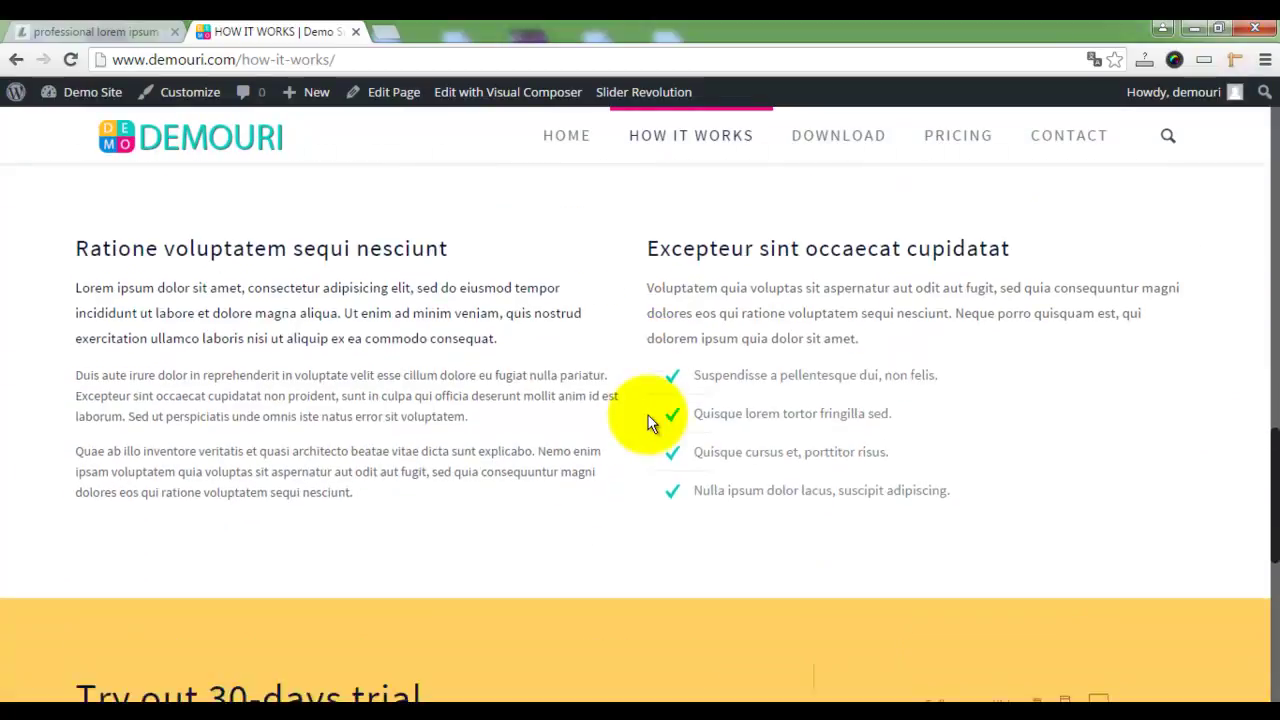
scroll(655, 414, "up", 12)
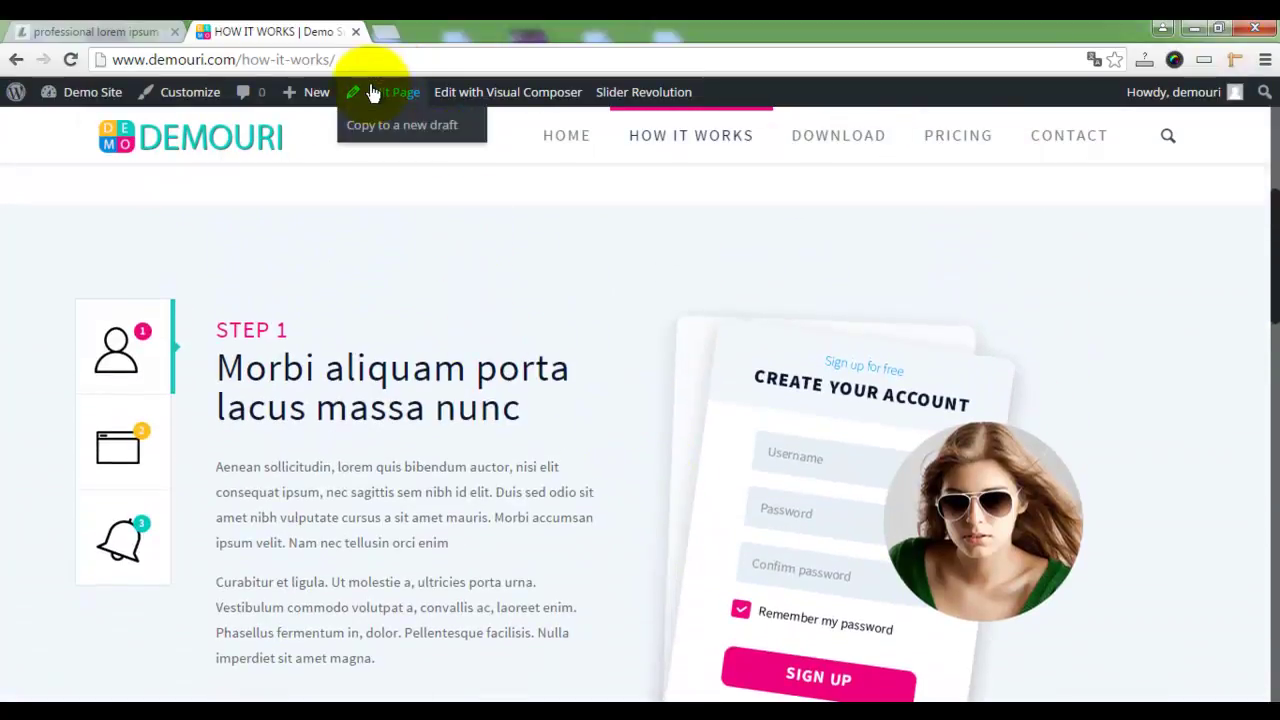
Step: Open the WordPress dashboard and bring up the list of all pages
mouse_move(100, 117)
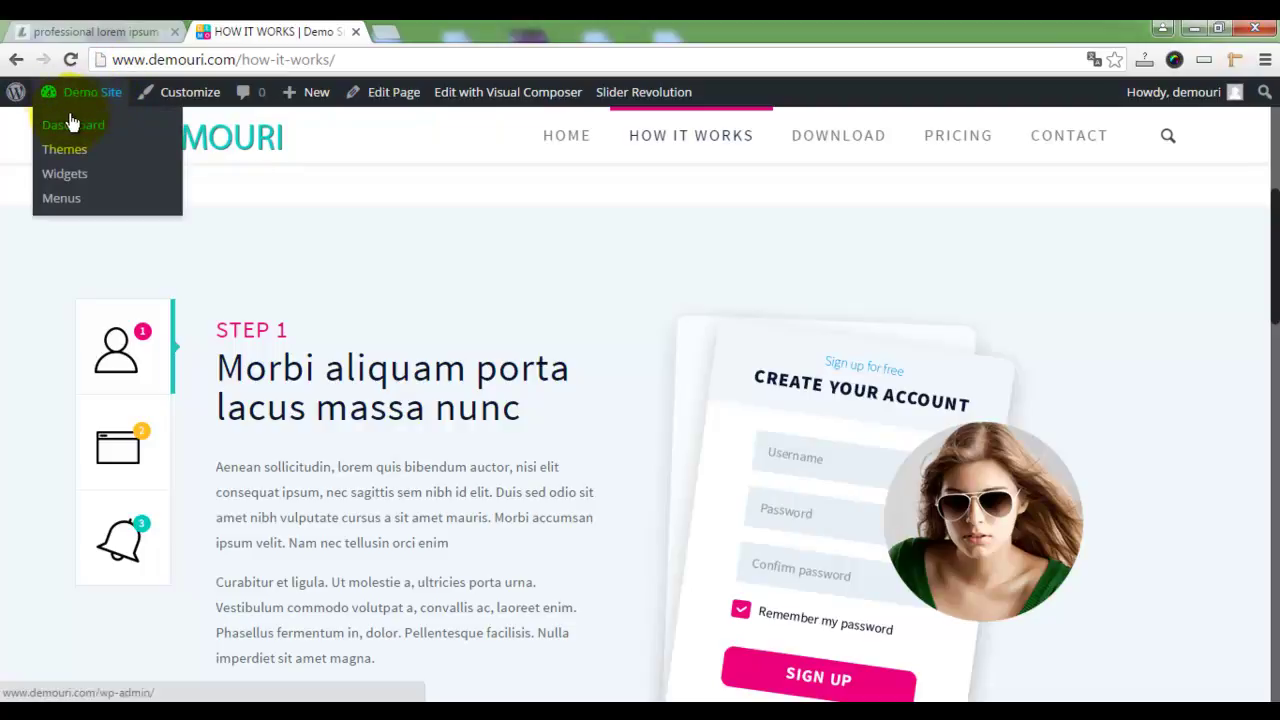
left_click(75, 135)
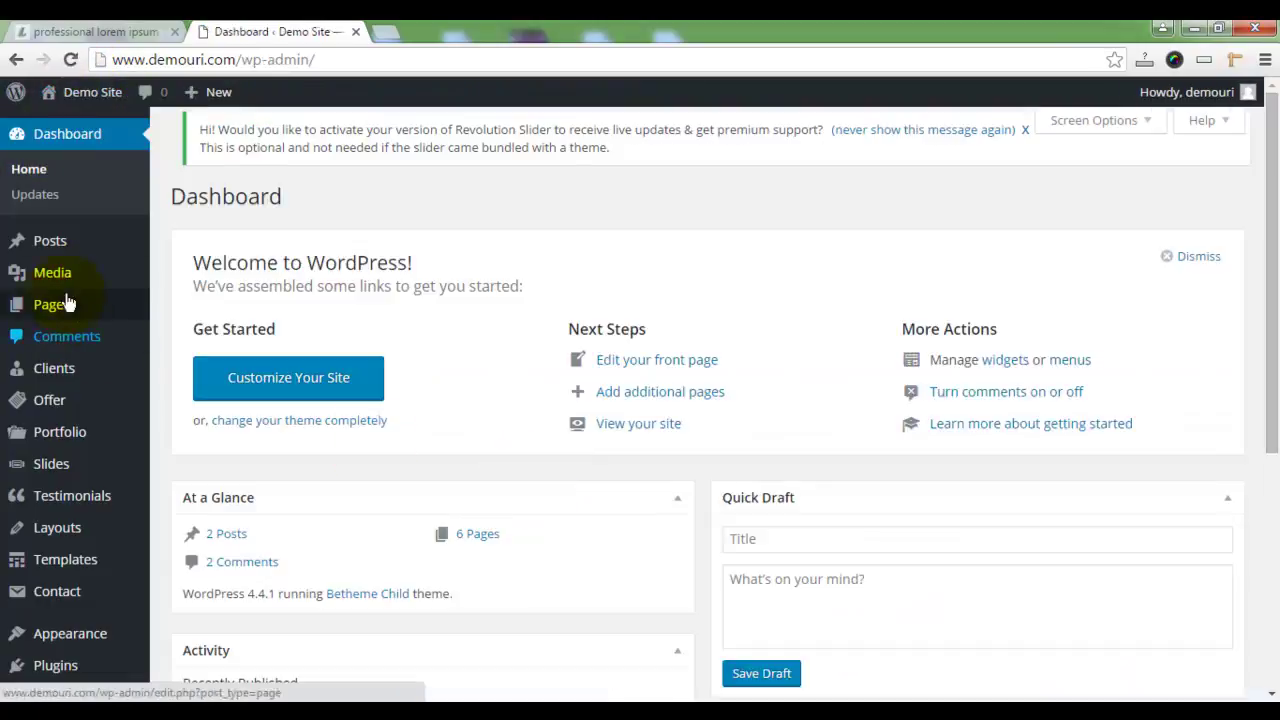
left_click(50, 302)
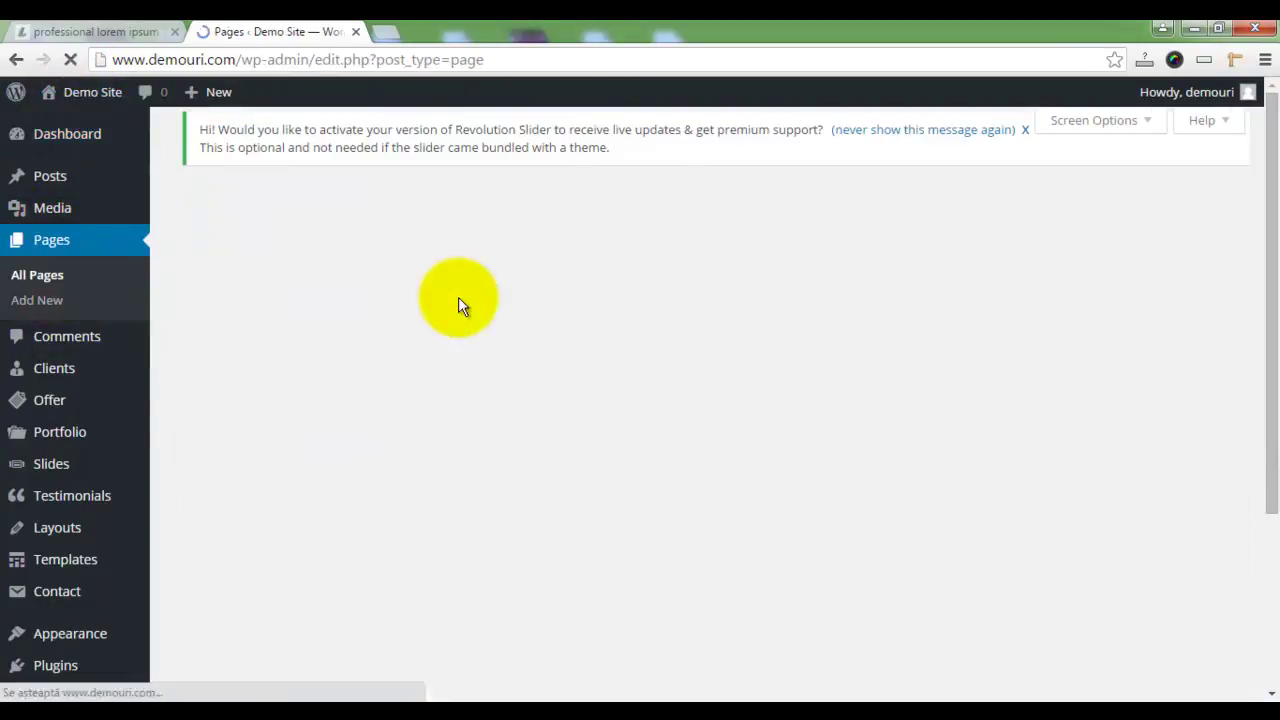
scroll(458, 300, "down", 2)
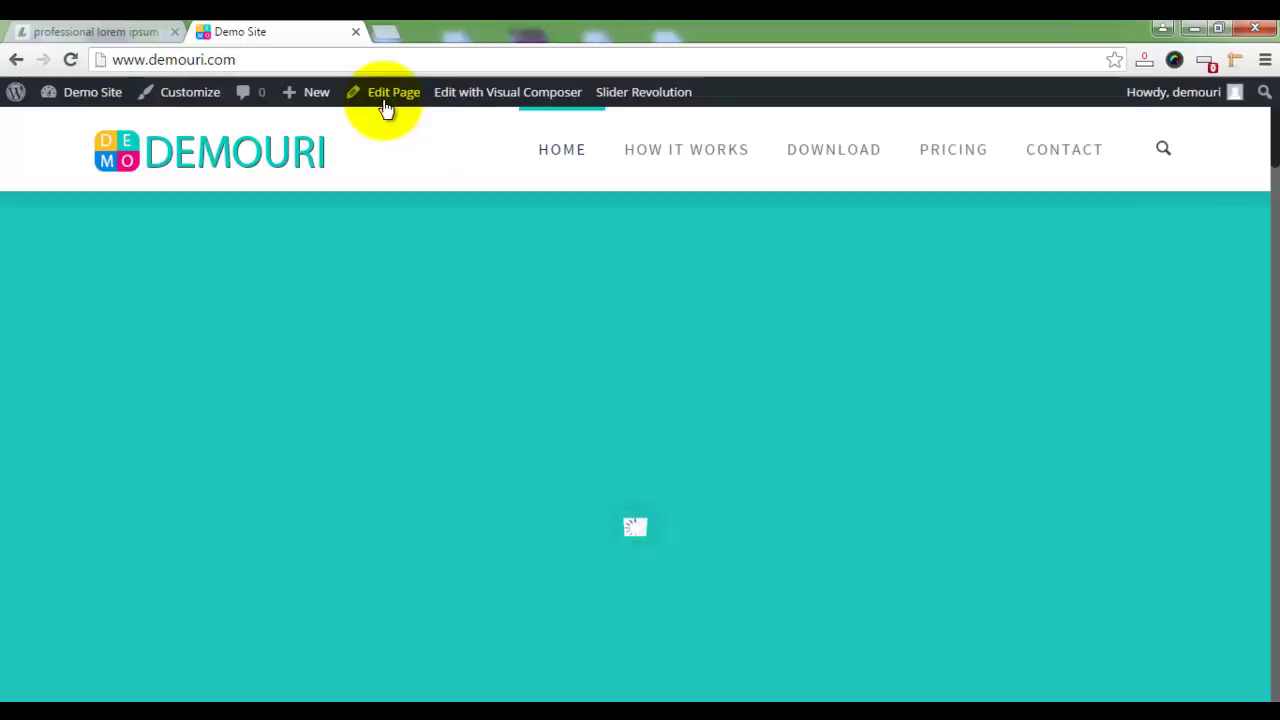
Step: Open the HOW IT WORKS page for editing from the dashboard's list of pages
mouse_move(413, 100)
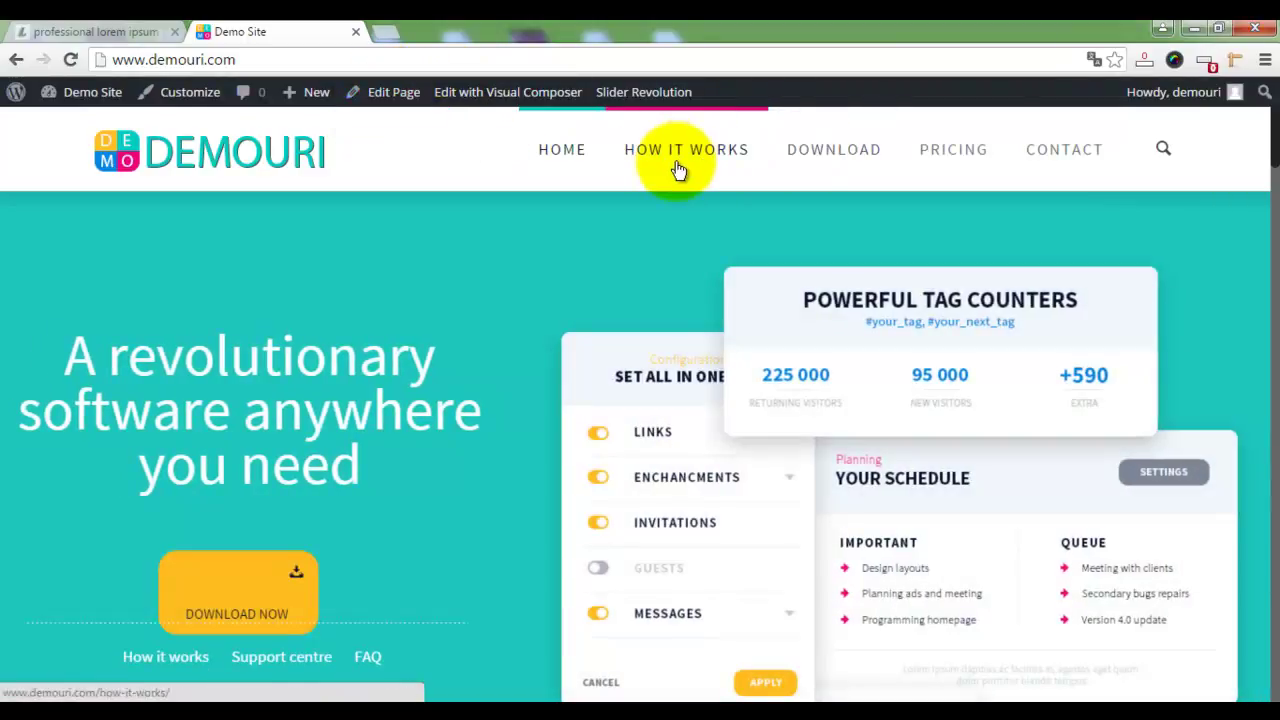
mouse_move(88, 102)
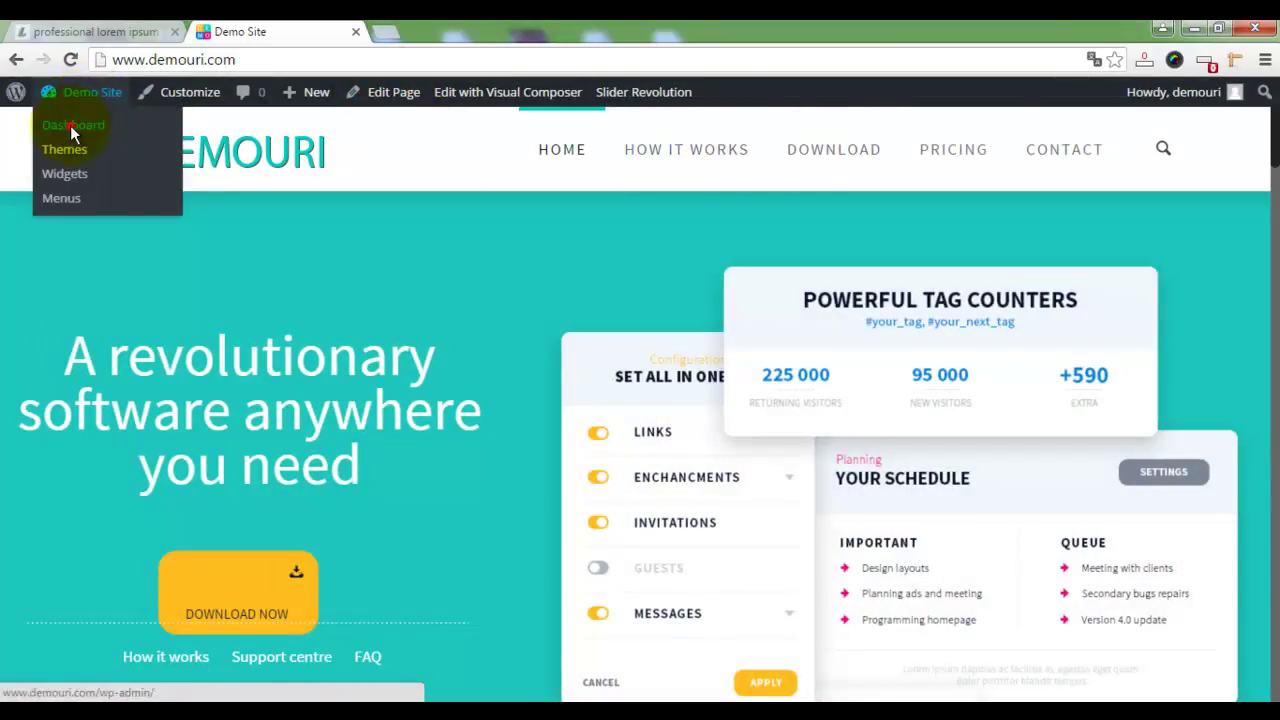
left_click(73, 128)
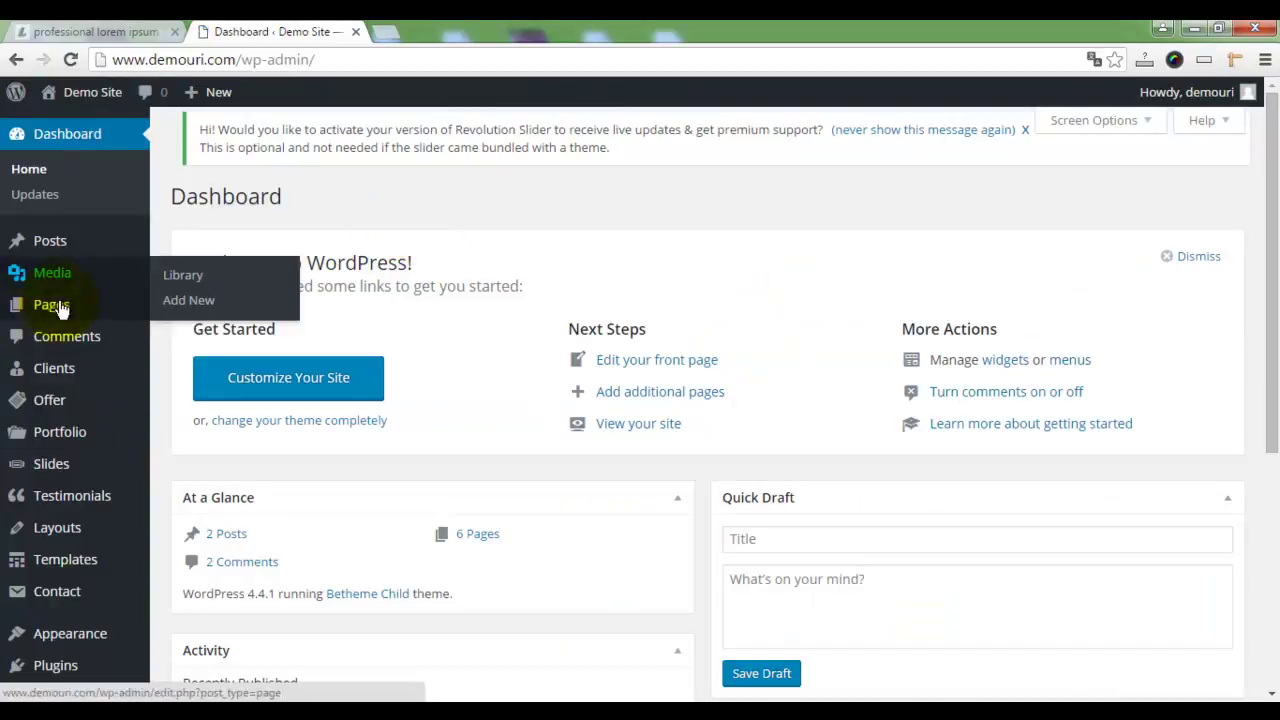
left_click(55, 304)
scroll(616, 318, "down", 1)
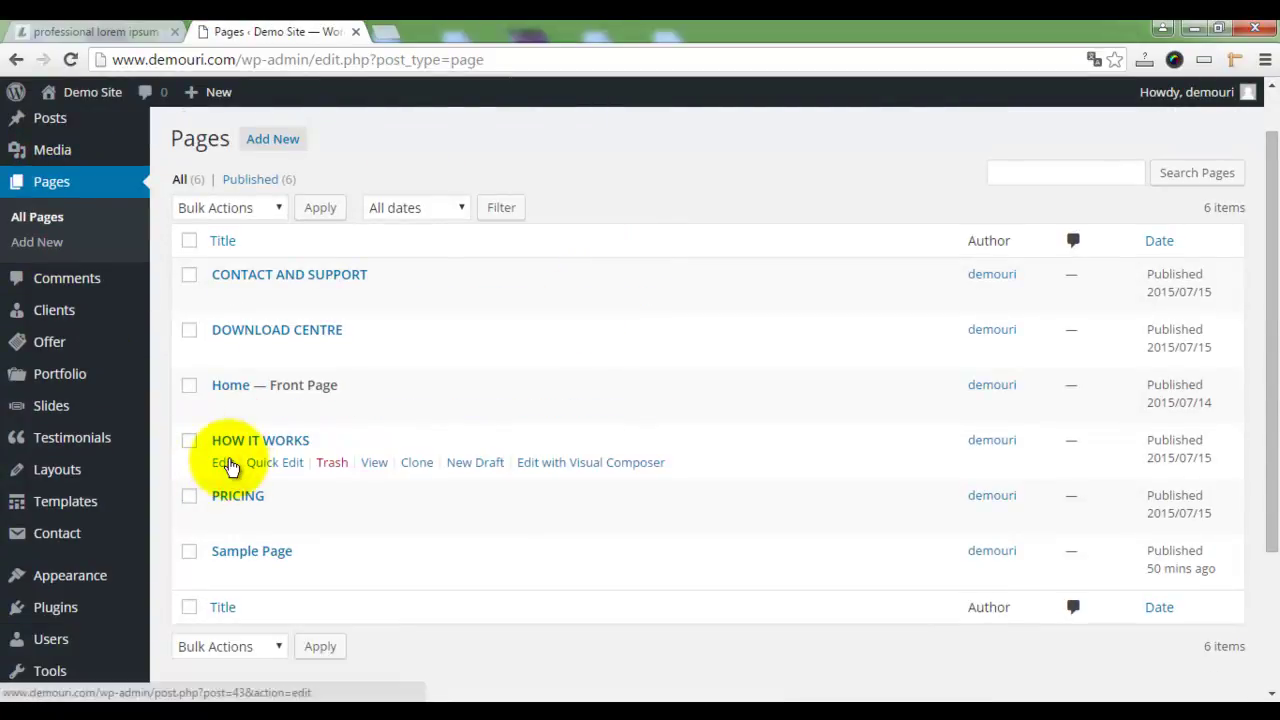
left_click(222, 462)
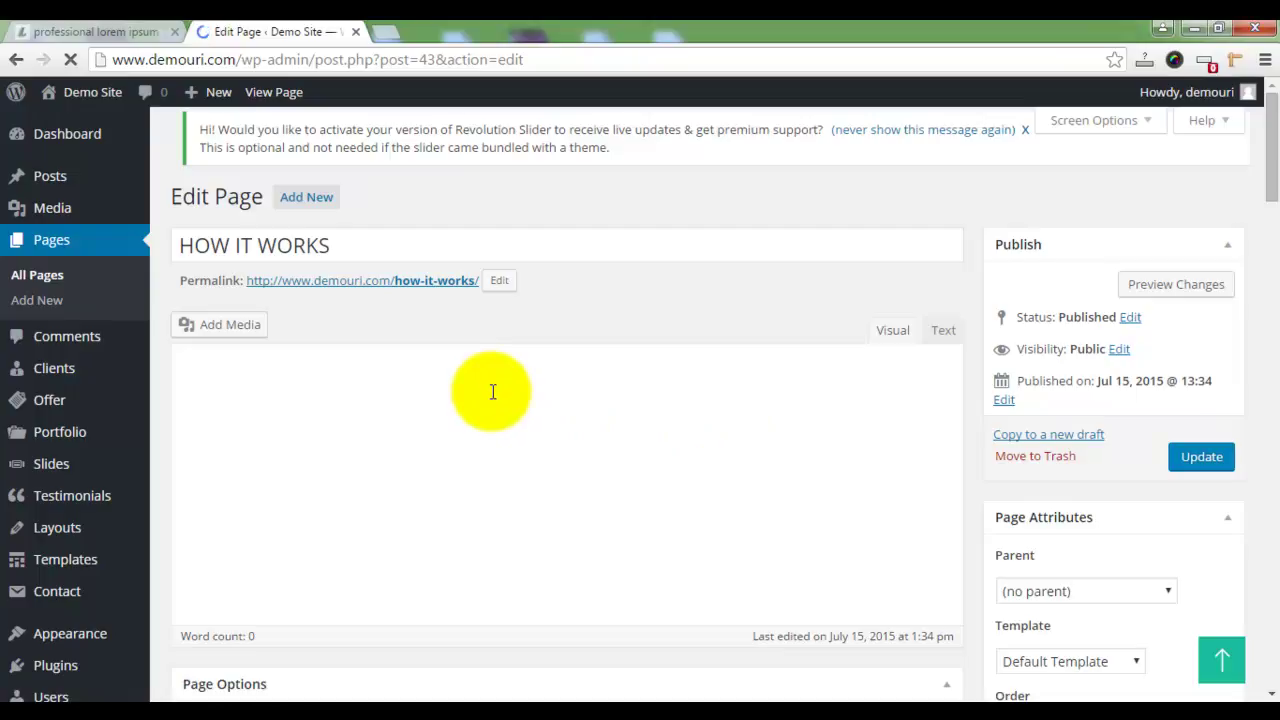
Step: Examine the Muffin Builder sections and items that make up the HOW IT WORKS page
scroll(489, 389, "down", 1)
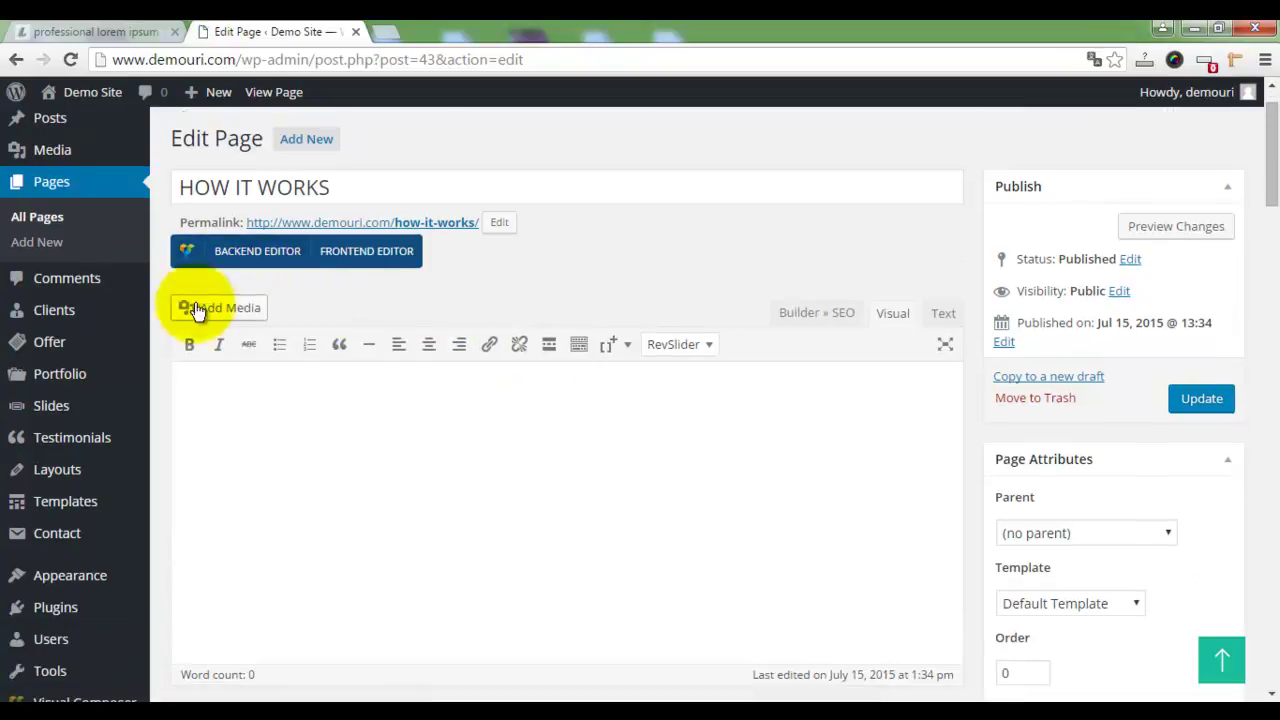
scroll(463, 380, "down", 7)
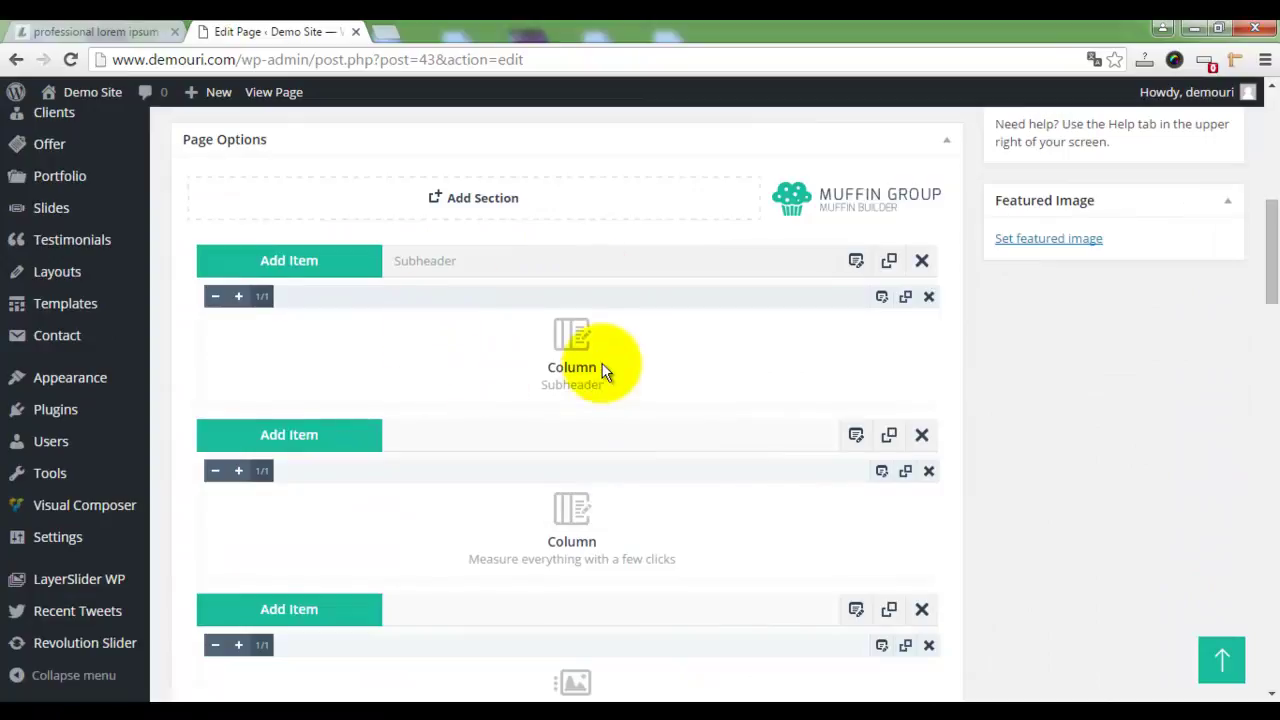
scroll(584, 440, "down", 2)
scroll(598, 403, "down", 1)
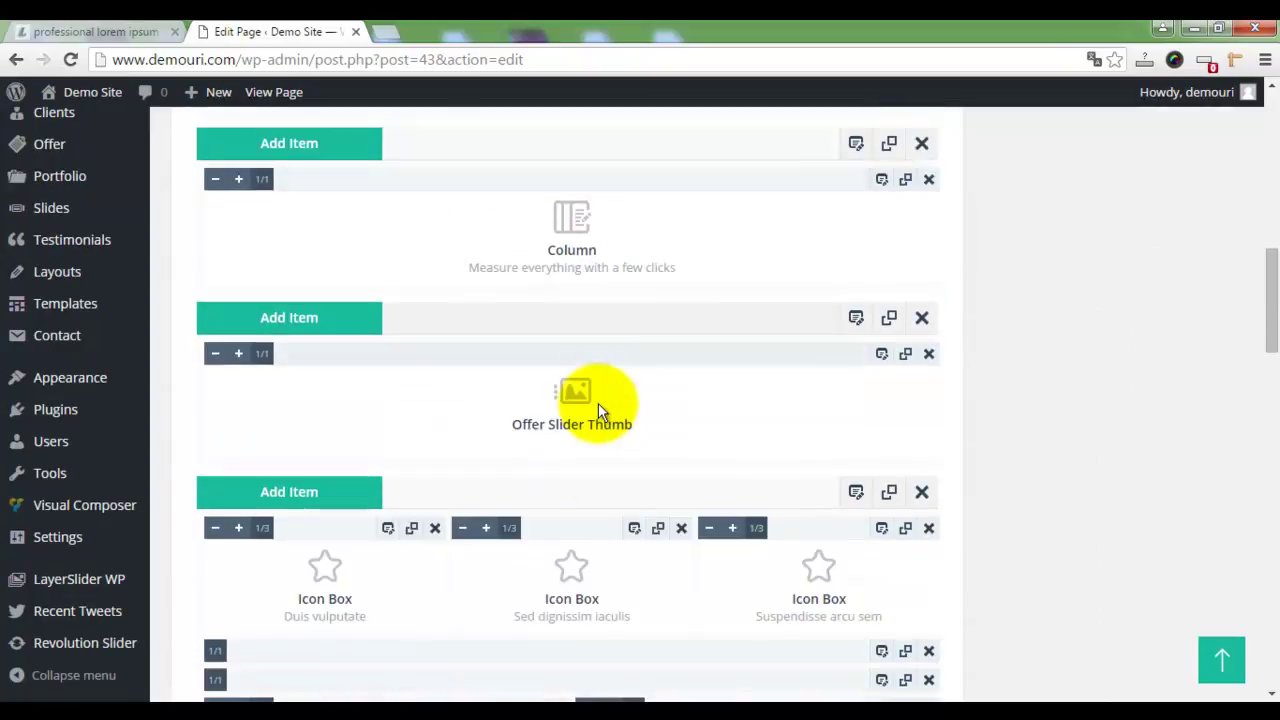
scroll(556, 397, "down", 2)
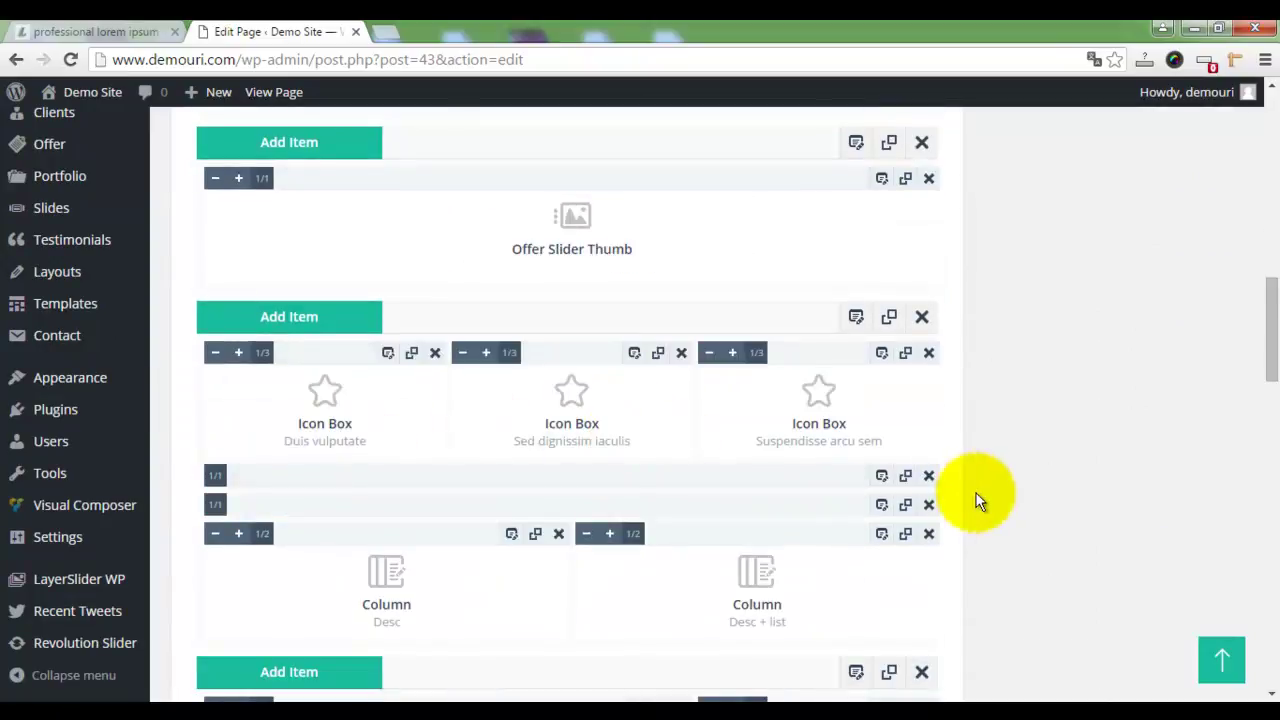
scroll(974, 495, "down", 5)
scroll(463, 343, "up", 6)
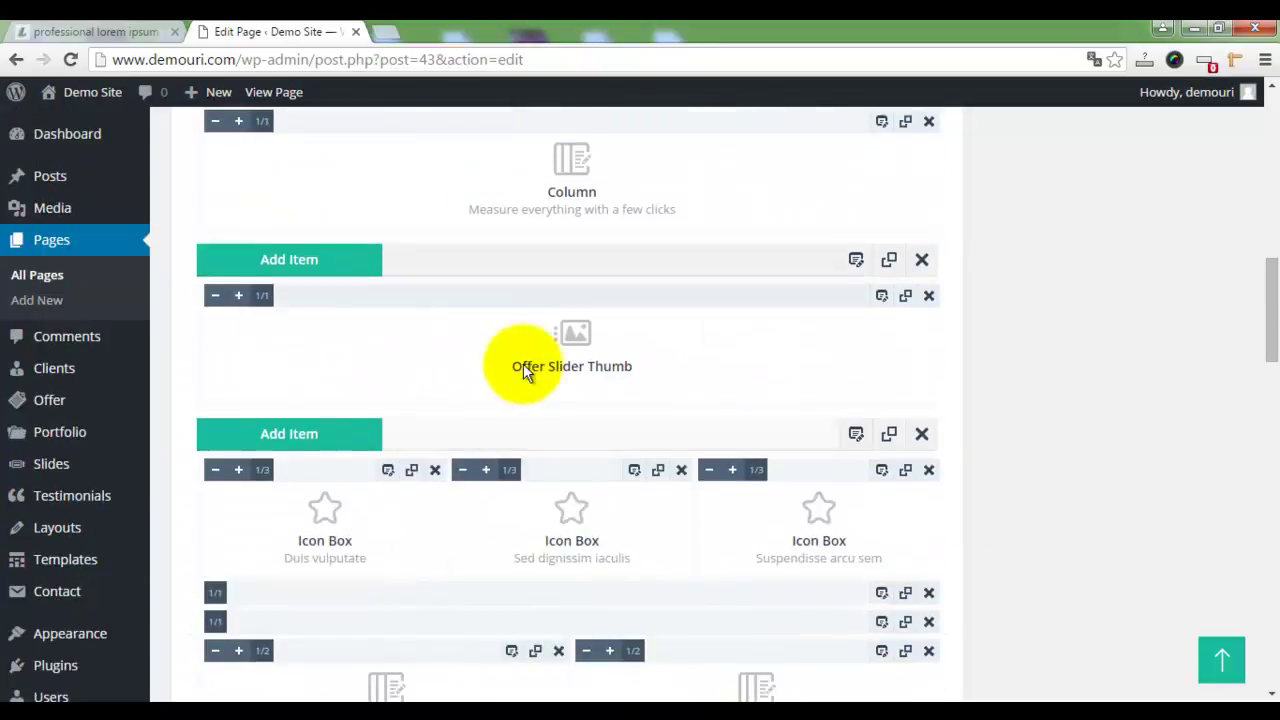
scroll(524, 365, "up", 4)
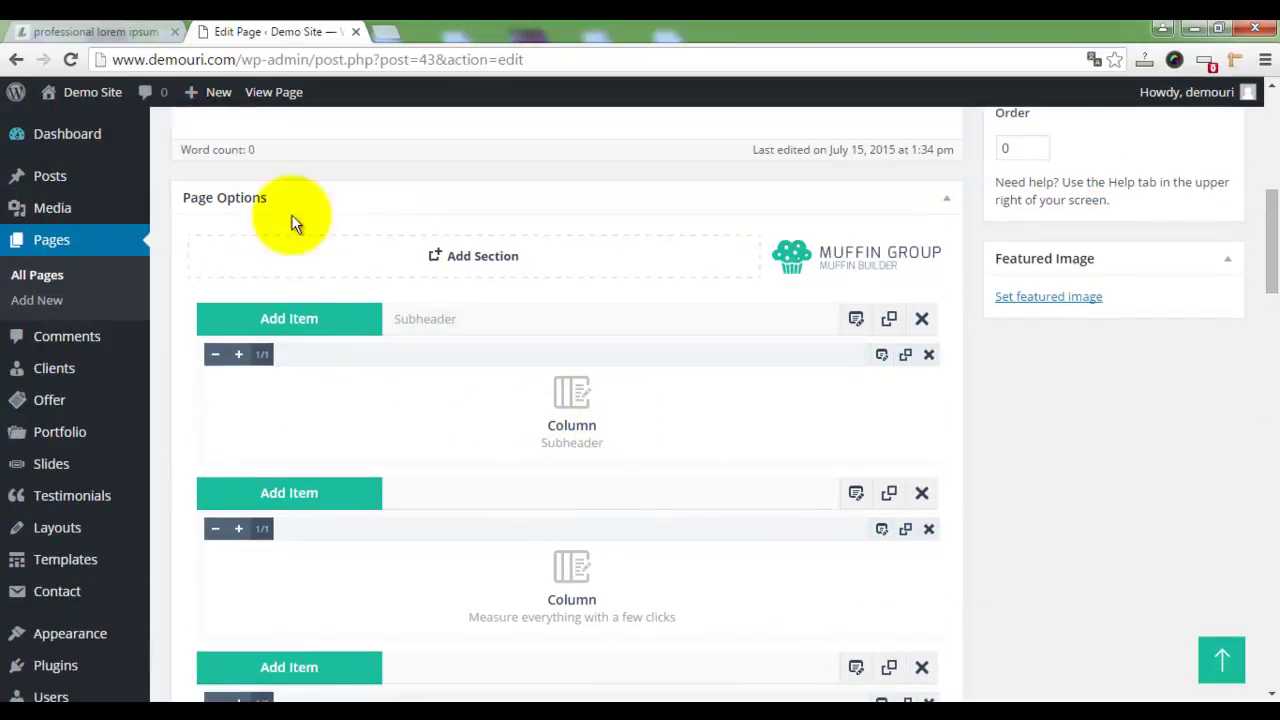
Step: Append "zzz" to the HOW IT WORKS heading in the Subheader column's content, save the item and update the page
left_click(878, 362)
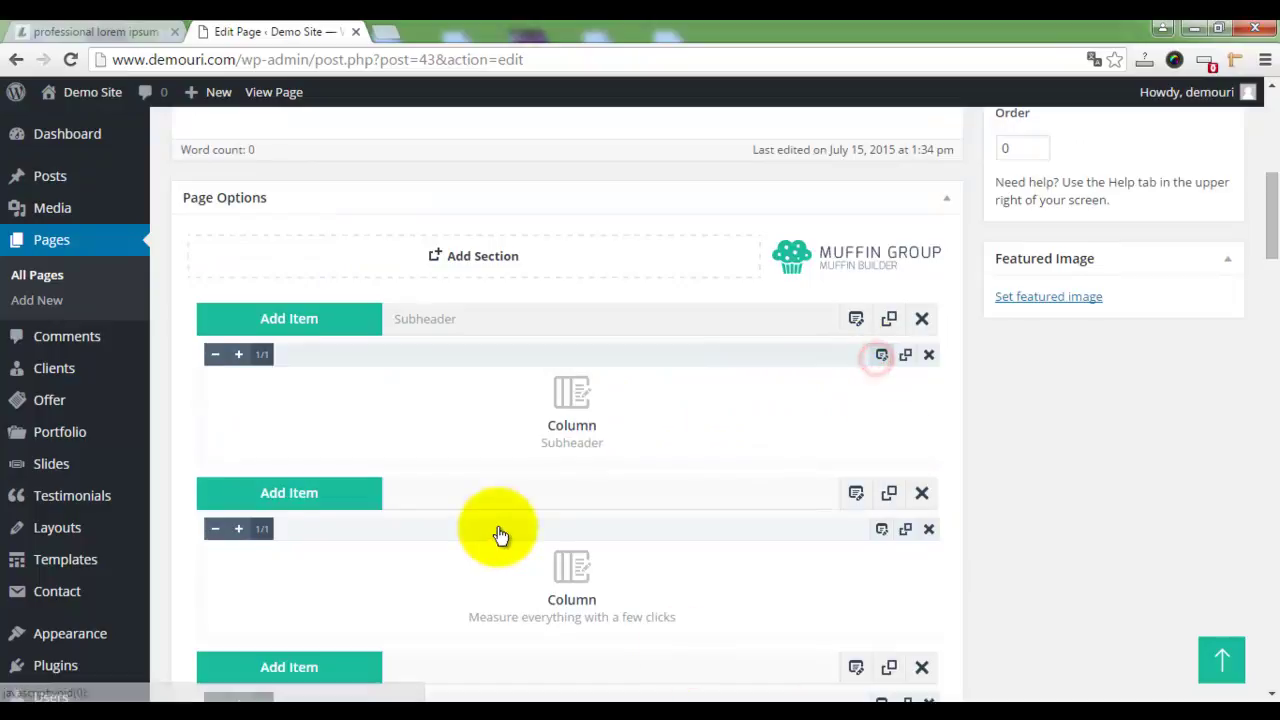
scroll(501, 511, "down", 4)
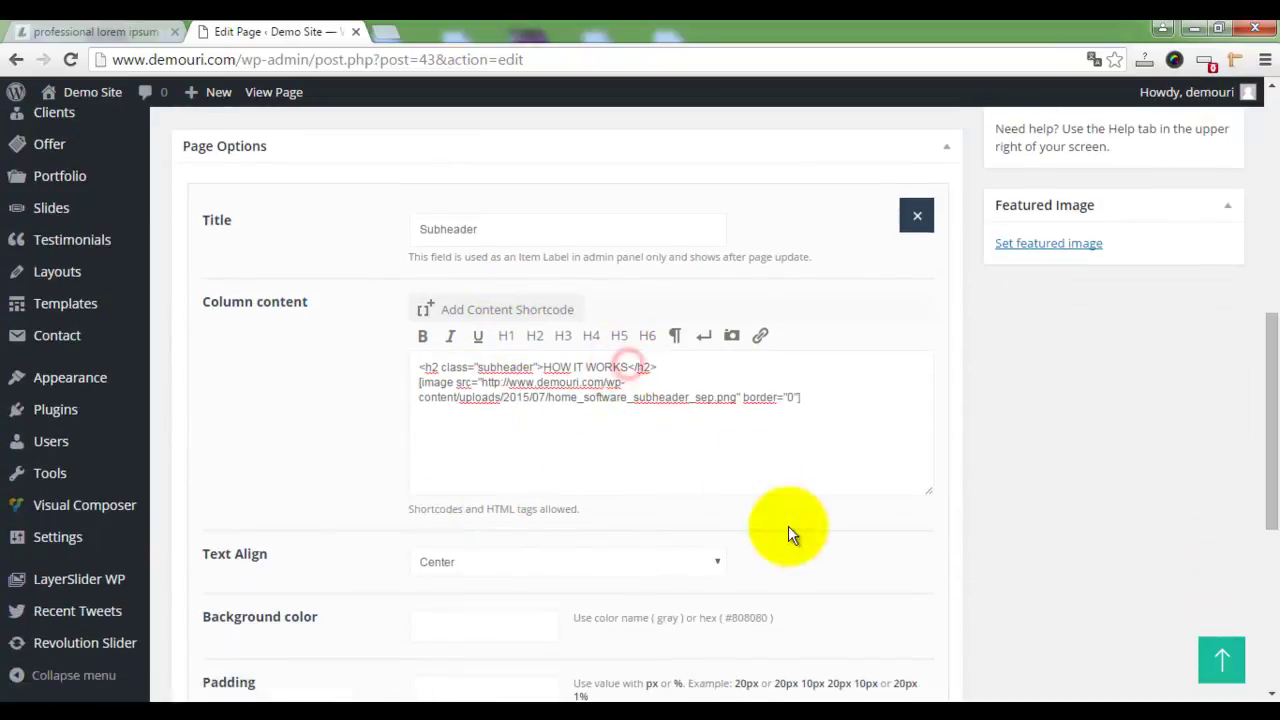
type("zzz")
scroll(766, 462, "down", 1)
scroll(860, 500, "down", 3)
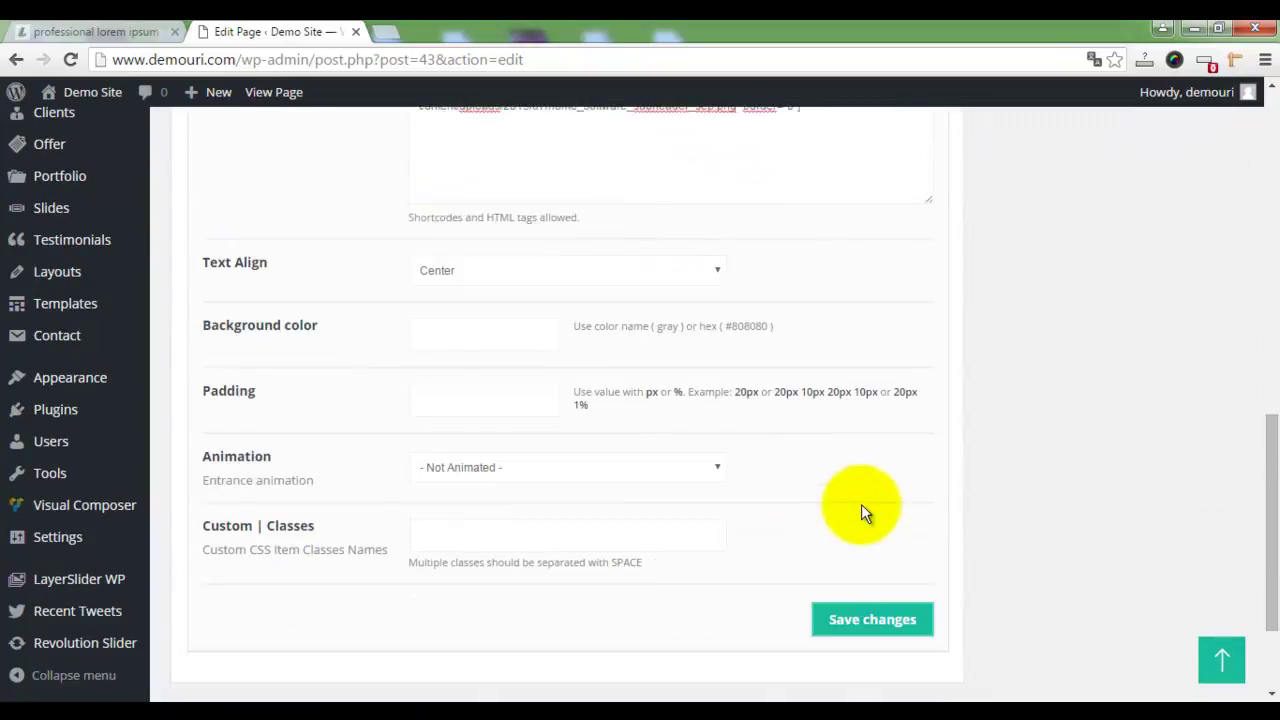
left_click(867, 466)
scroll(866, 463, "up", 7)
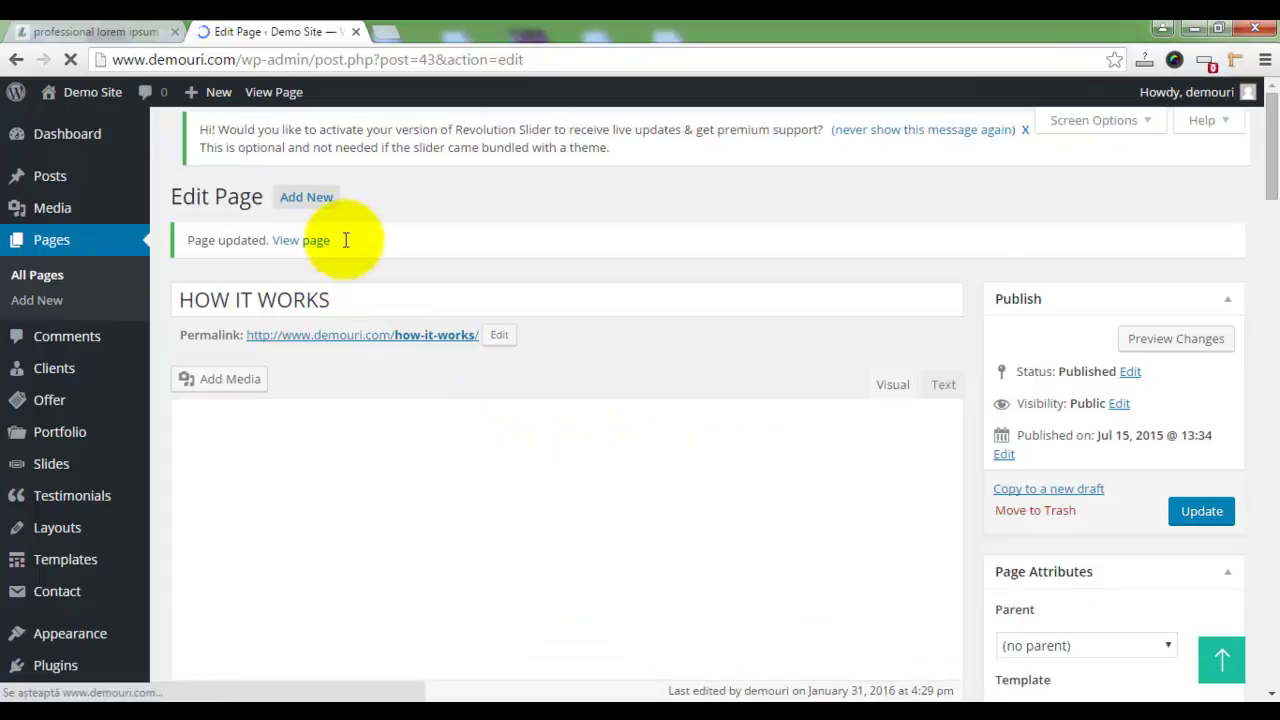
Step: View the updated page on the site and check the text of its main heading
double_click(265, 239)
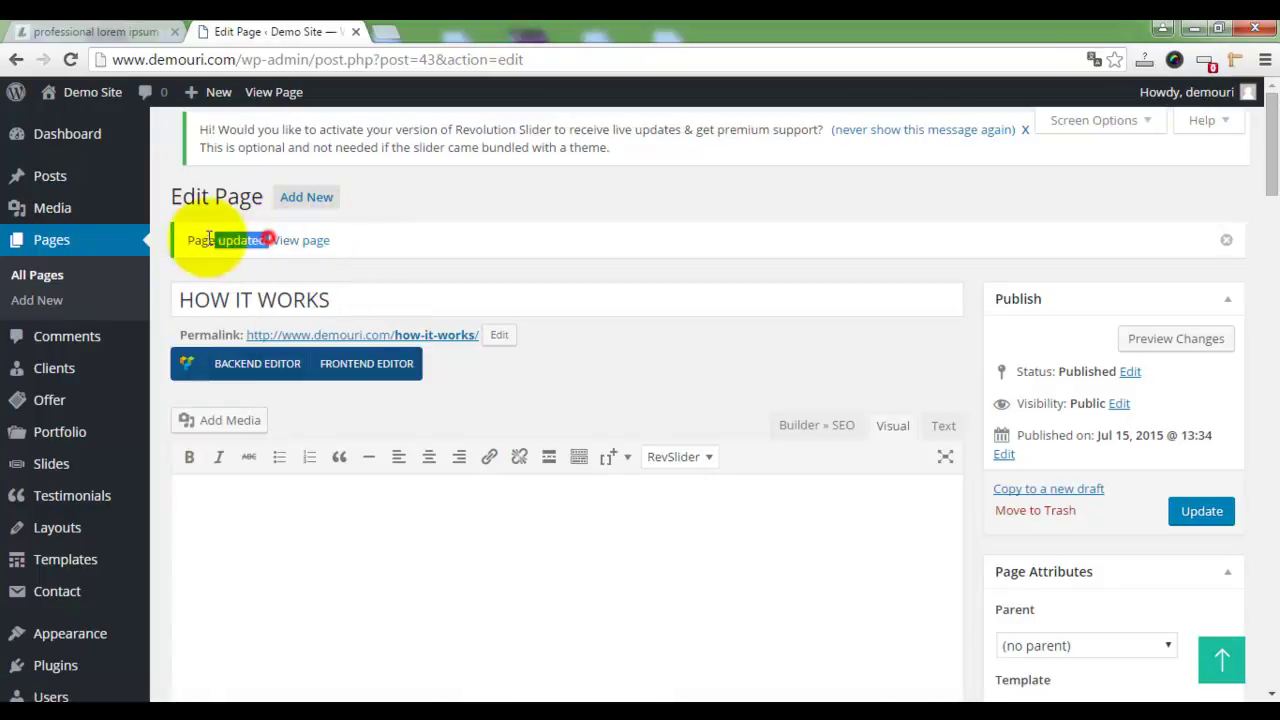
left_click(305, 240)
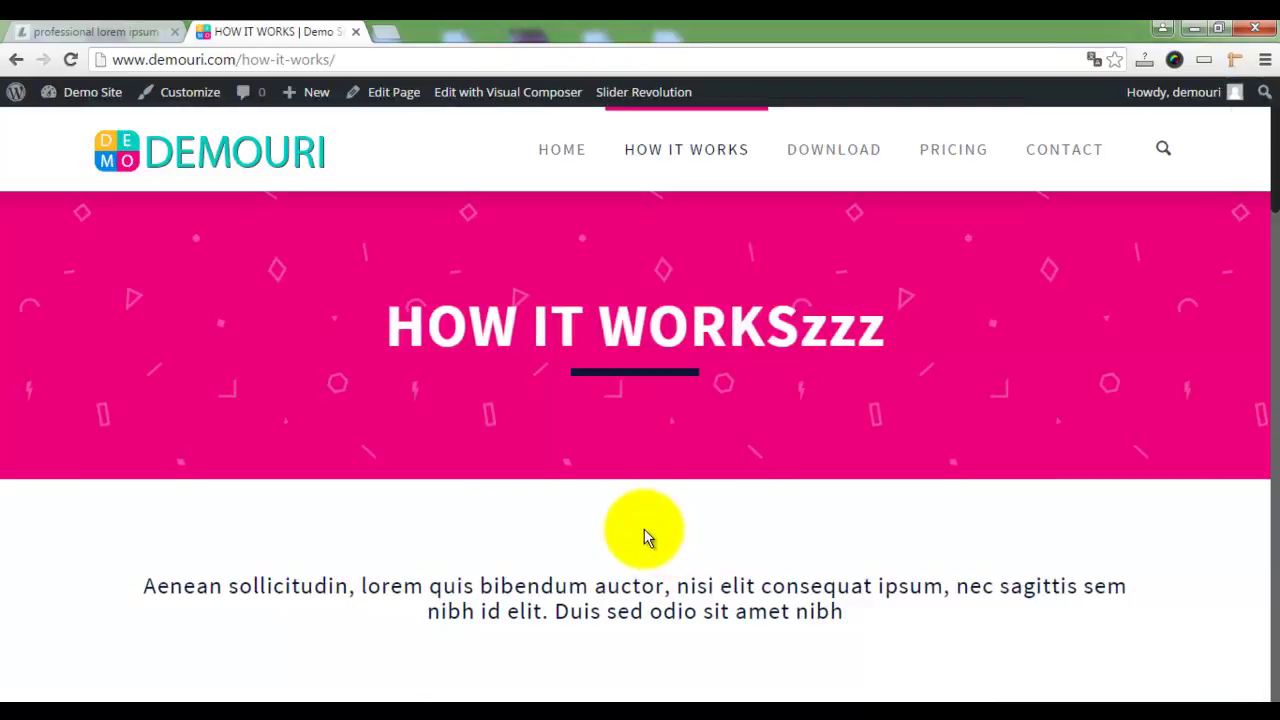
left_click_drag(886, 316, 835, 320)
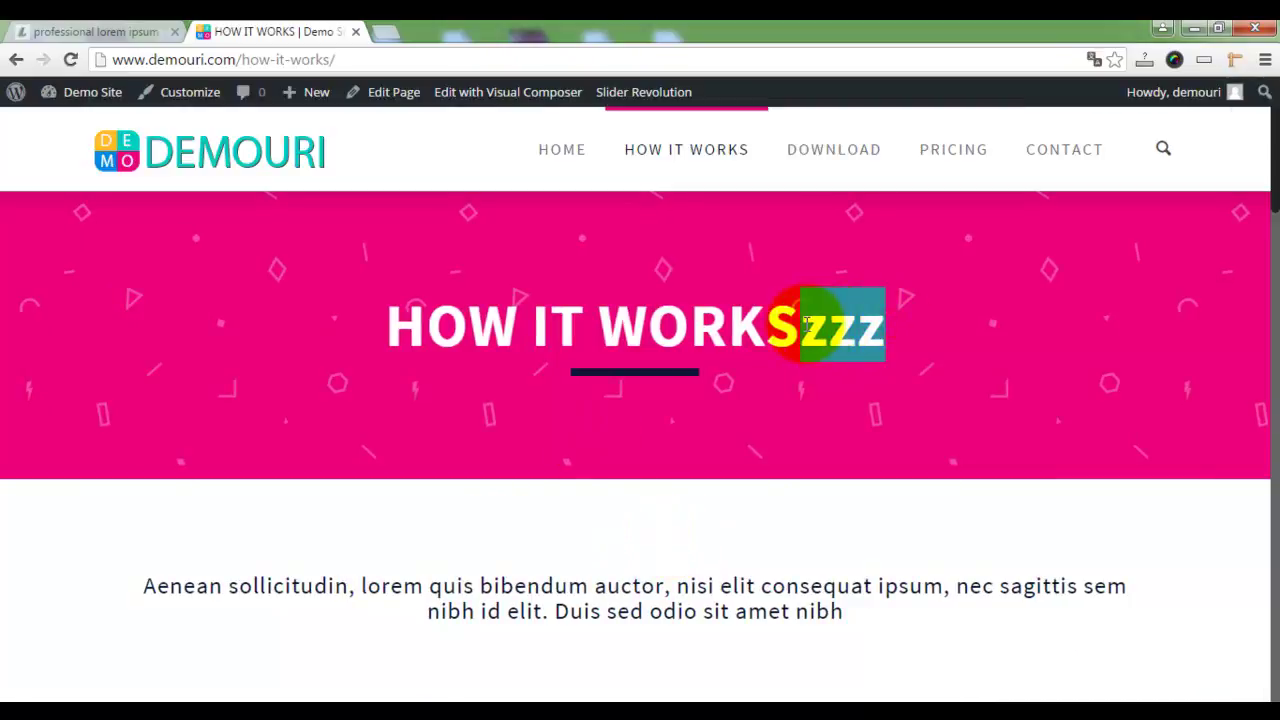
left_click(864, 340)
Step: Return to editing the page, remove "zzz" from the heading in the Subheader column's content and save the item
left_click(397, 97)
scroll(912, 452, "down", 3)
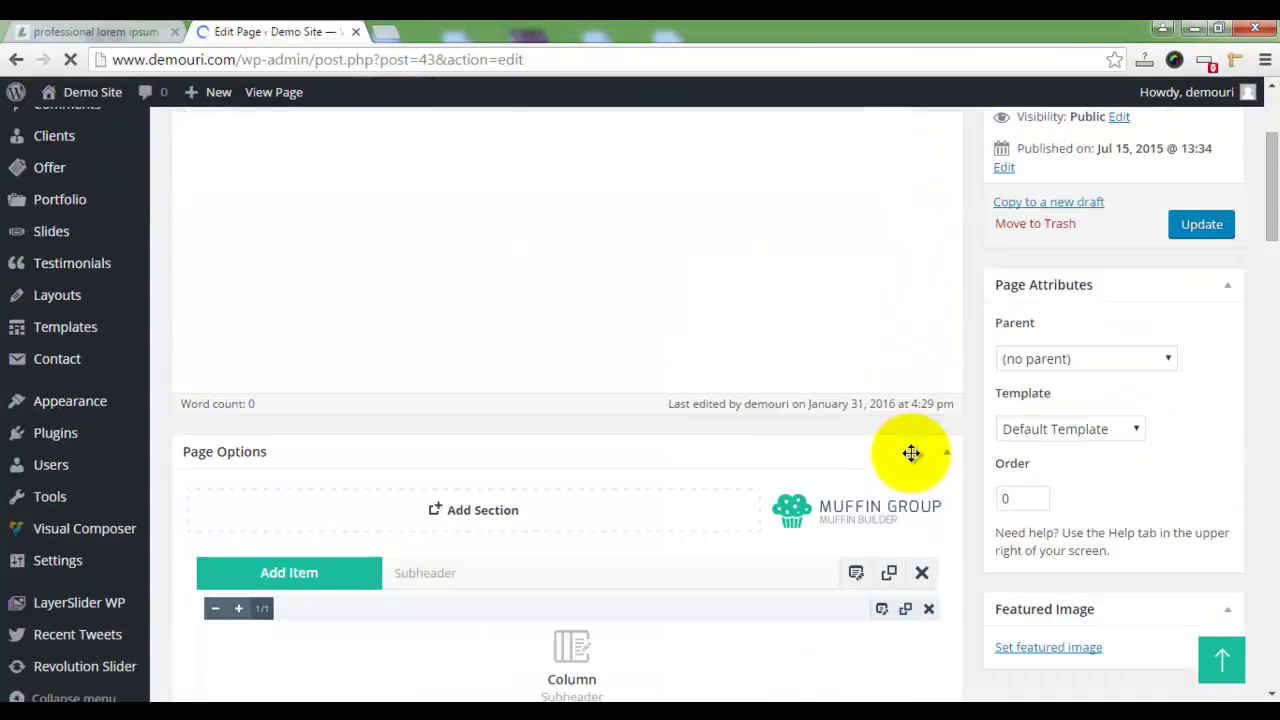
scroll(911, 453, "down", 2)
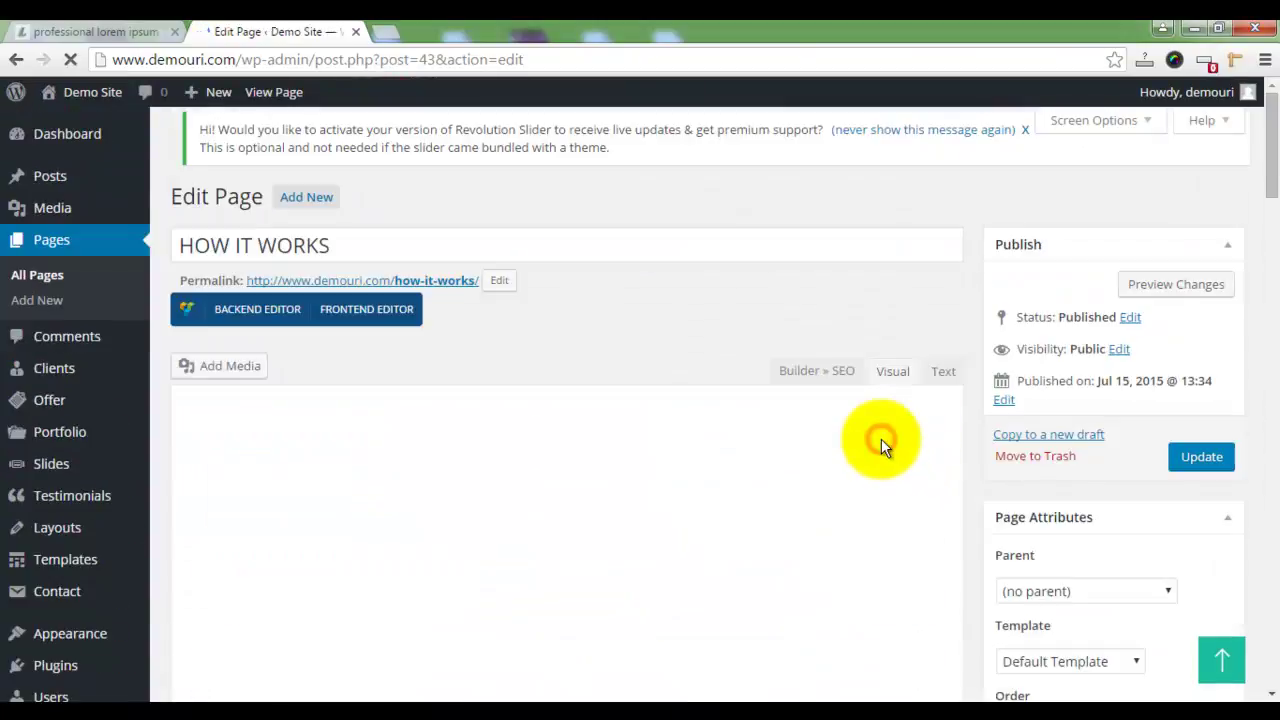
scroll(881, 439, "down", 5)
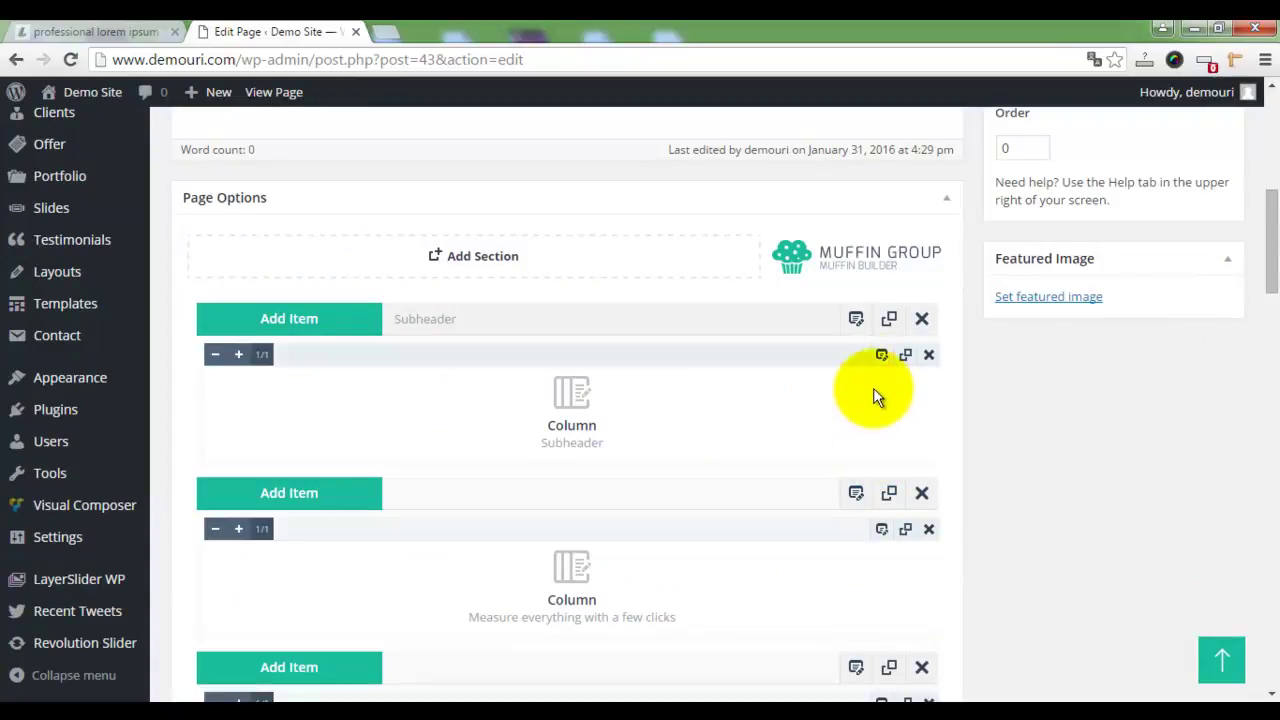
left_click(881, 355)
scroll(648, 372, "down", 5)
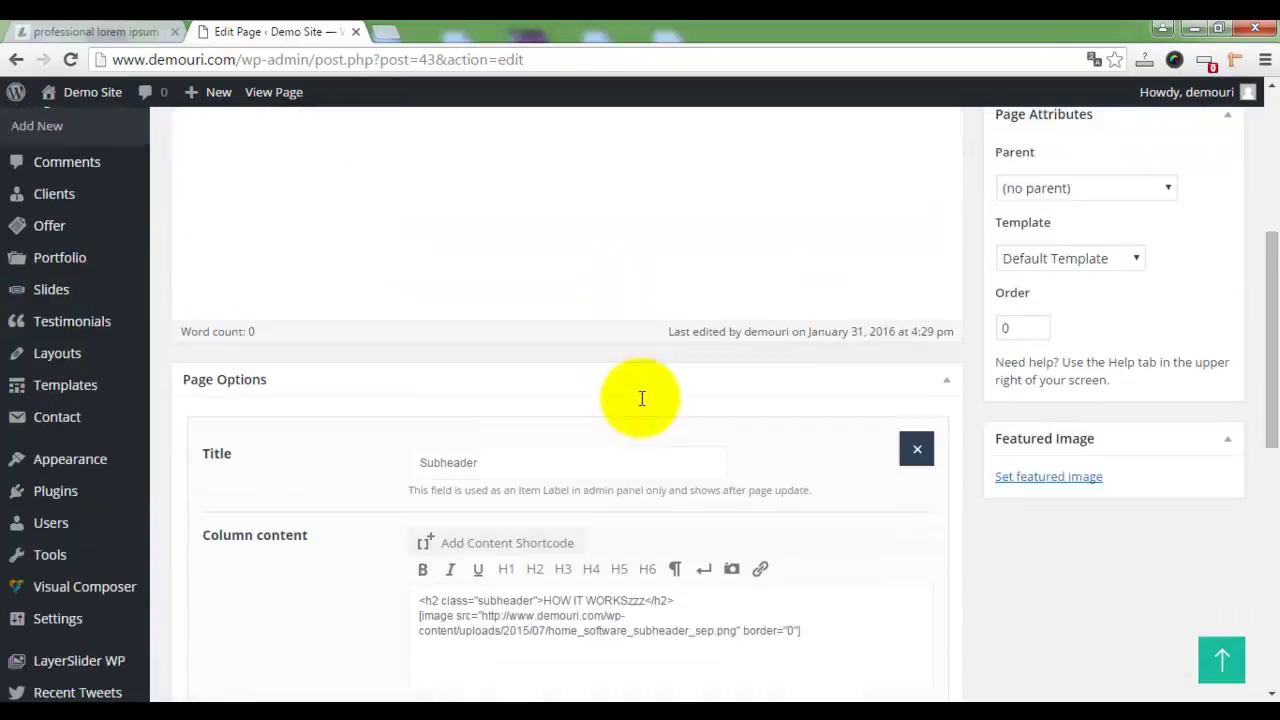
left_click(646, 367)
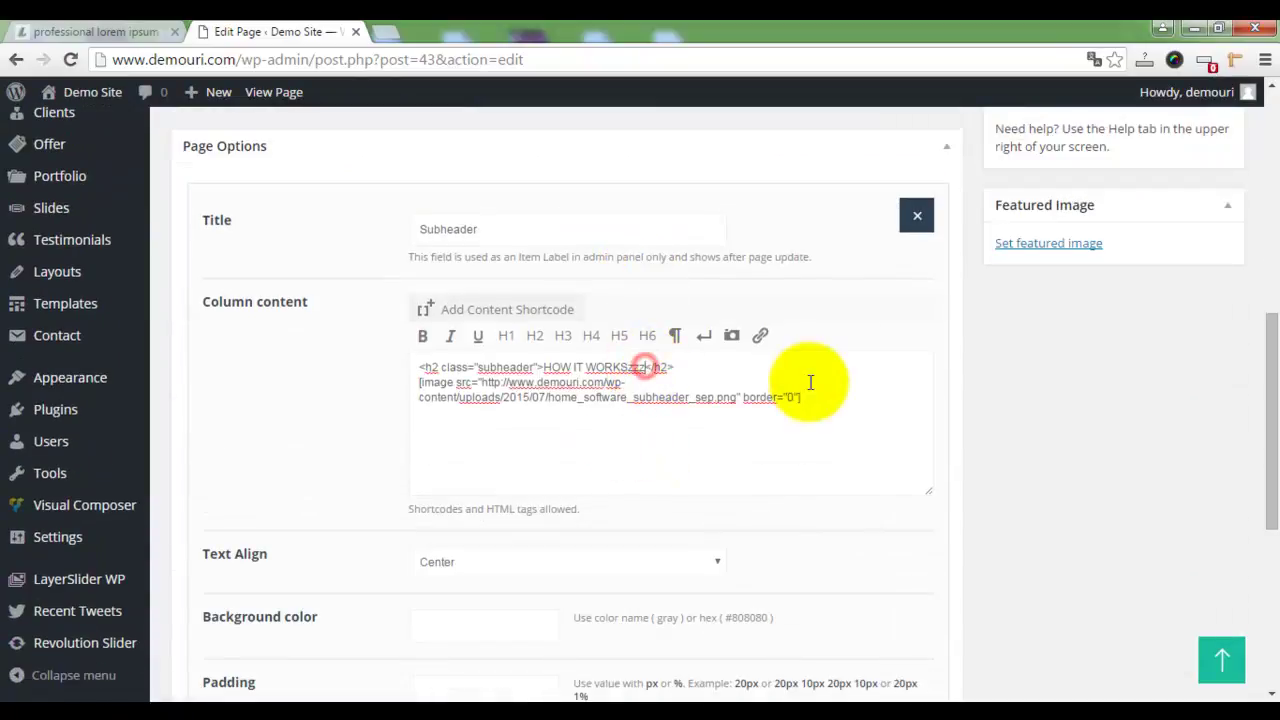
scroll(850, 430, "down", 5)
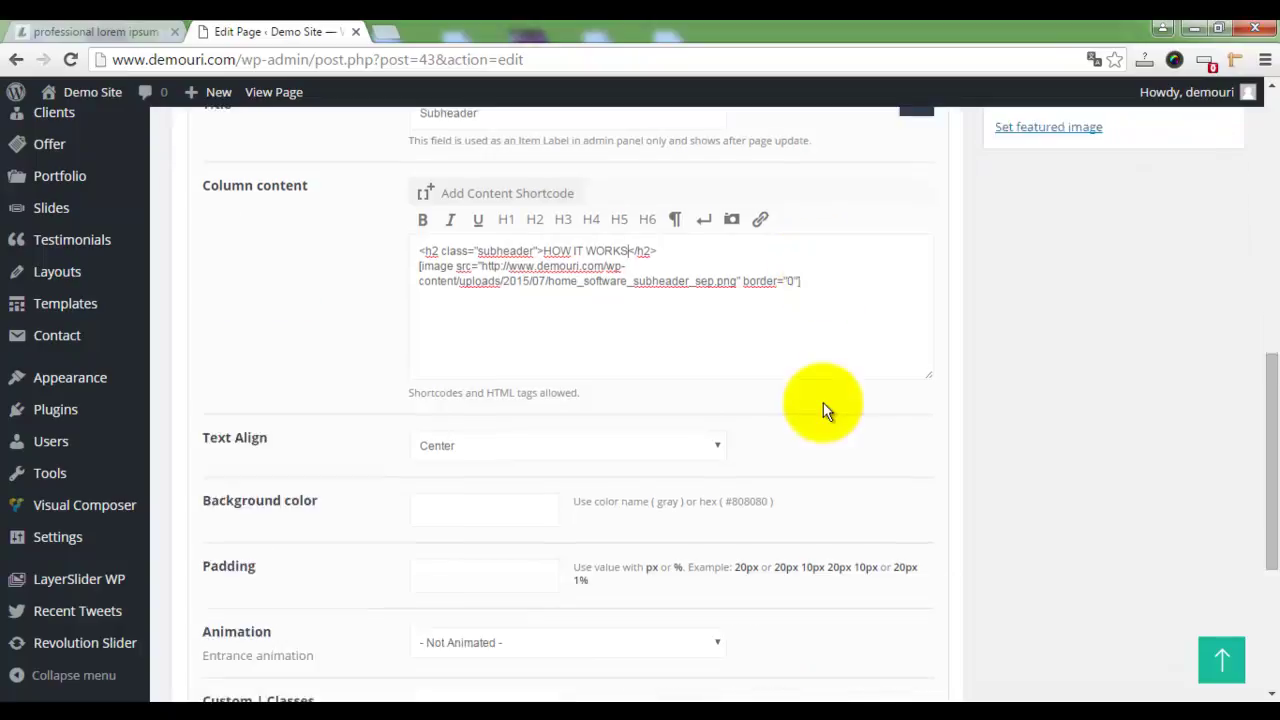
left_click(872, 468)
Step: Open the Duis vulputate icon box of the HOW IT WORKS page for editing
scroll(850, 462, "down", 3)
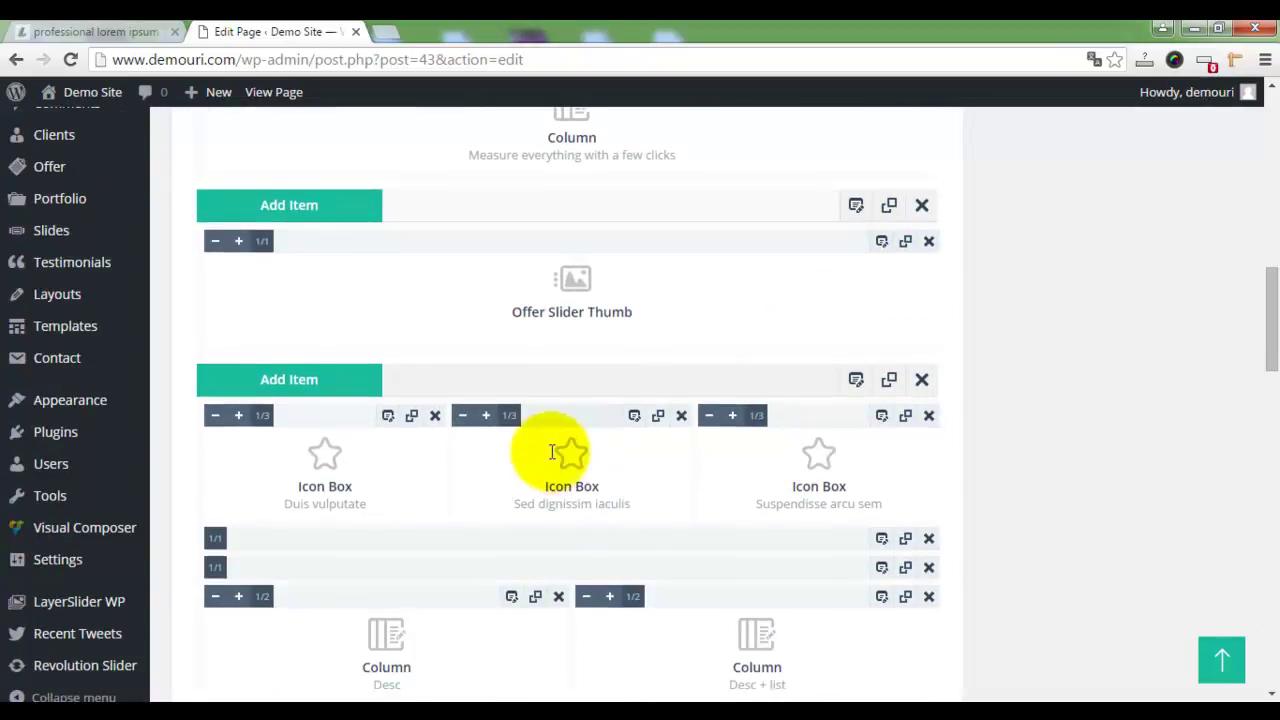
scroll(549, 461, "down", 5)
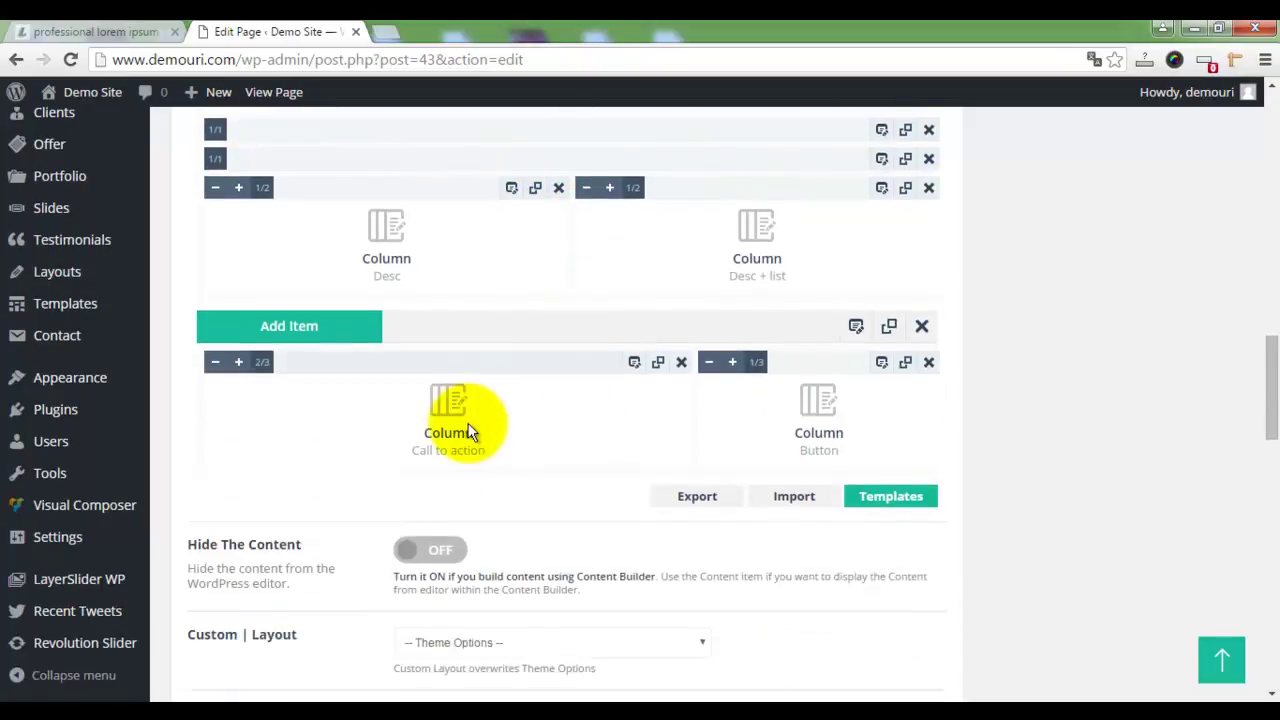
scroll(807, 420, "up", 4)
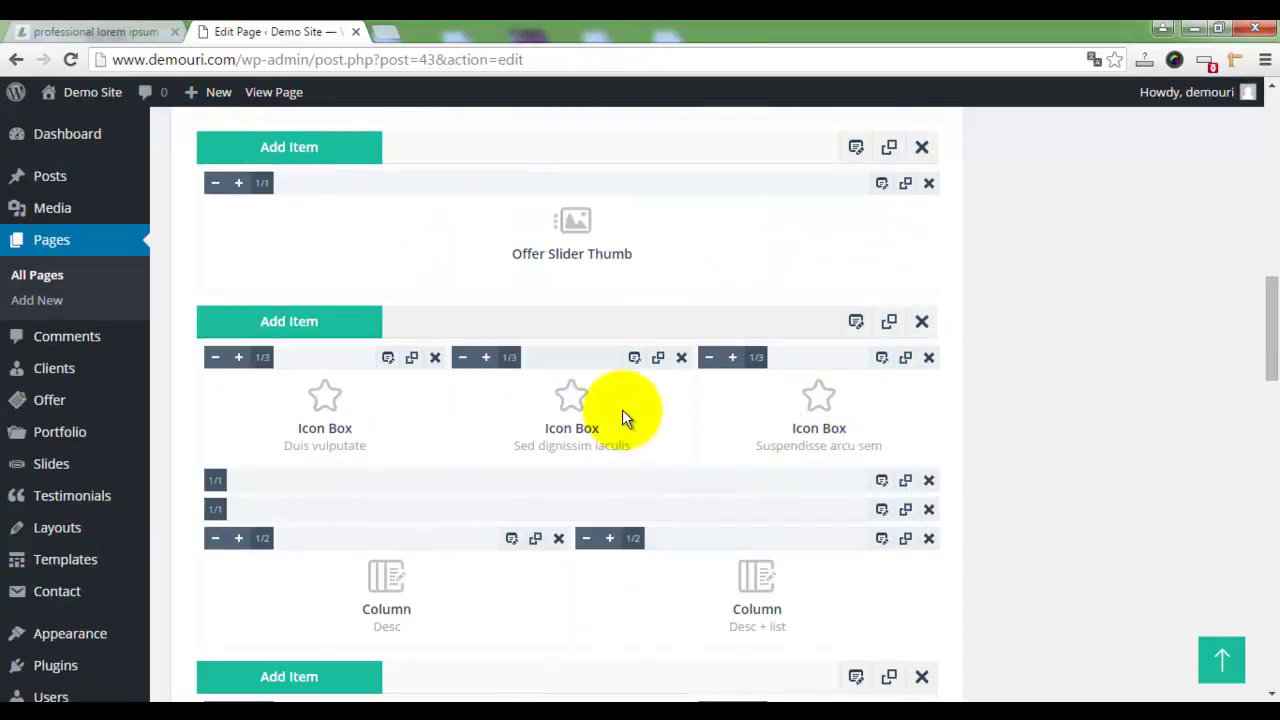
left_click(389, 358)
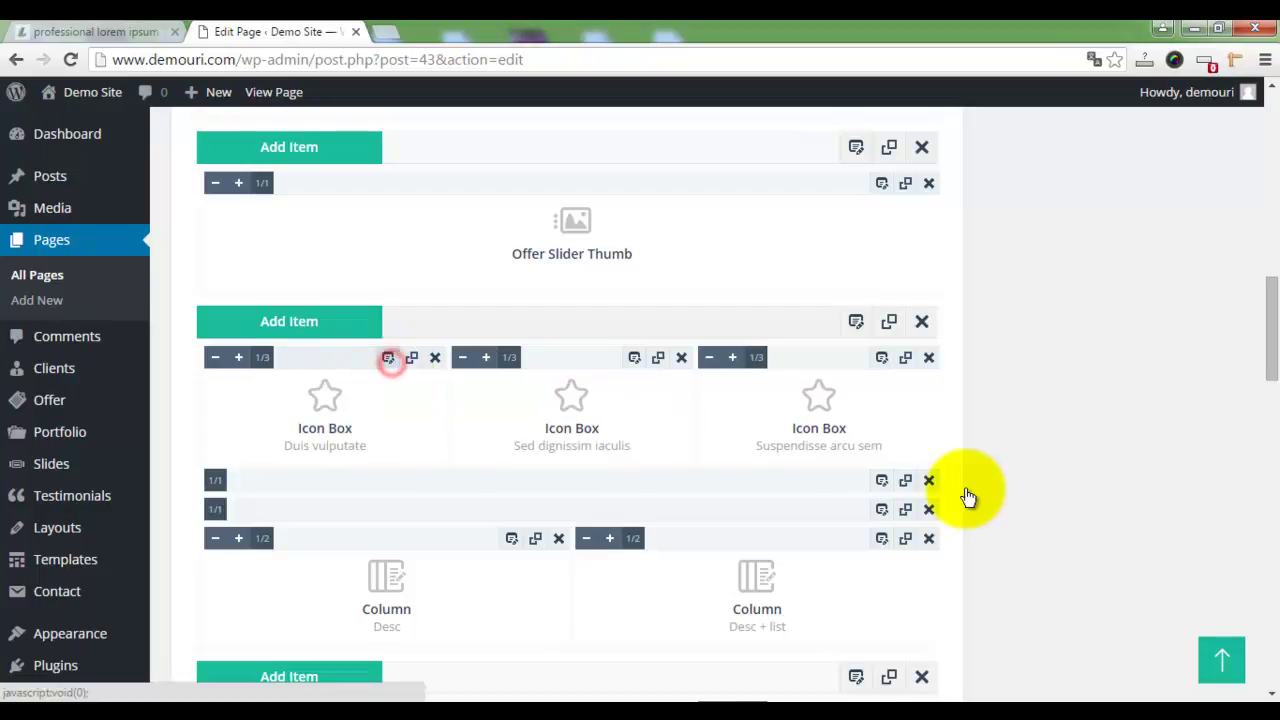
scroll(730, 465, "down", 3)
scroll(728, 464, "down", 2)
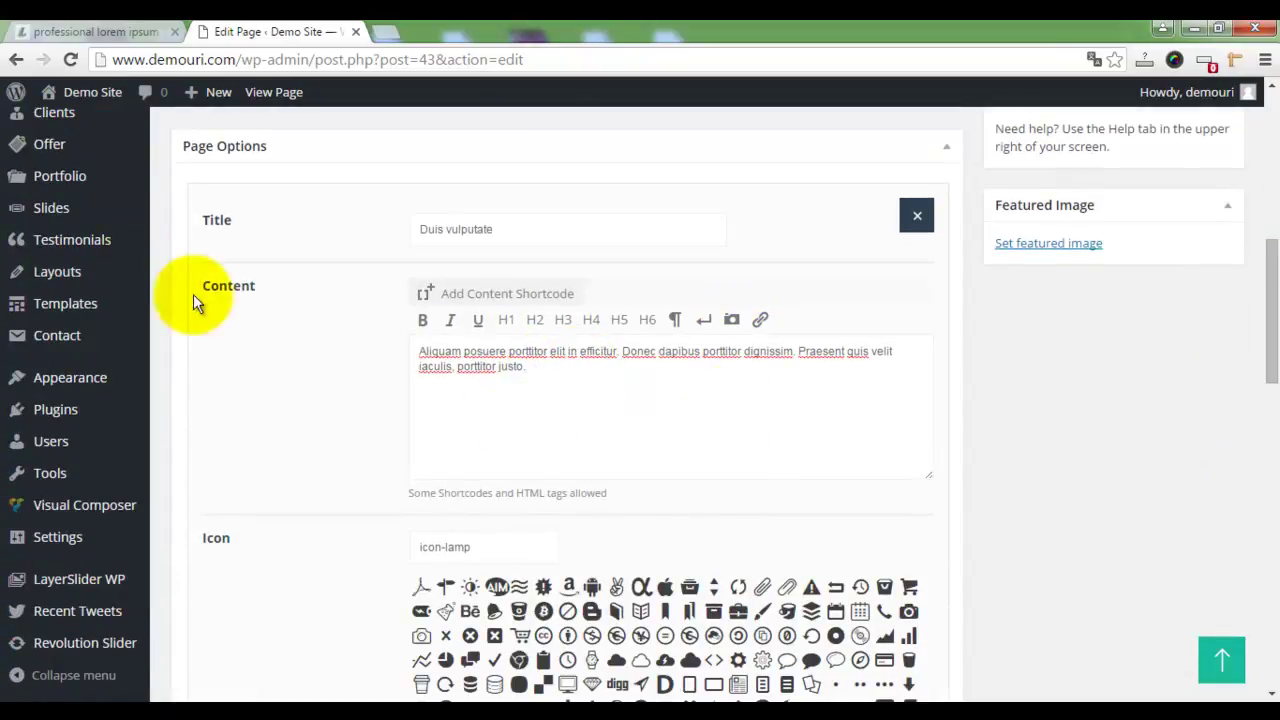
Step: Copy "Lorem ipsum dolor sit amet" from the lorem ipsum generator and paste it at the end of the icon box's content
left_click(114, 31)
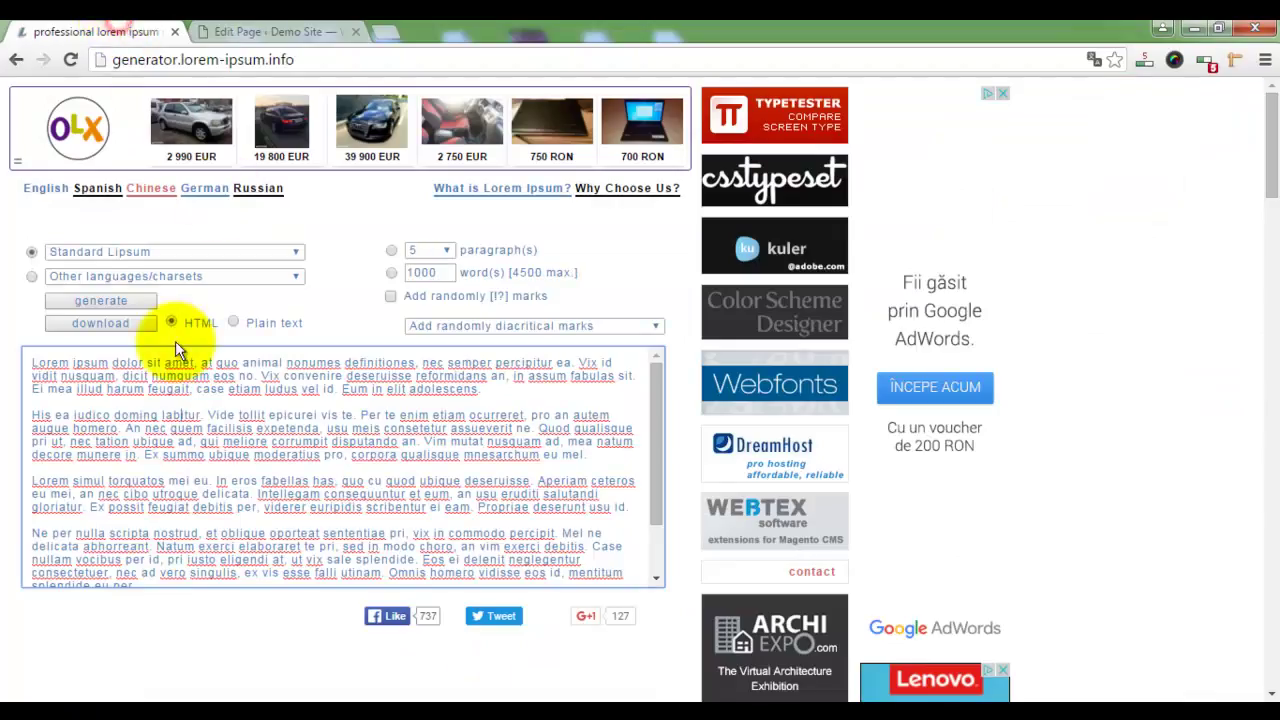
left_click_drag(194, 362, 45, 367)
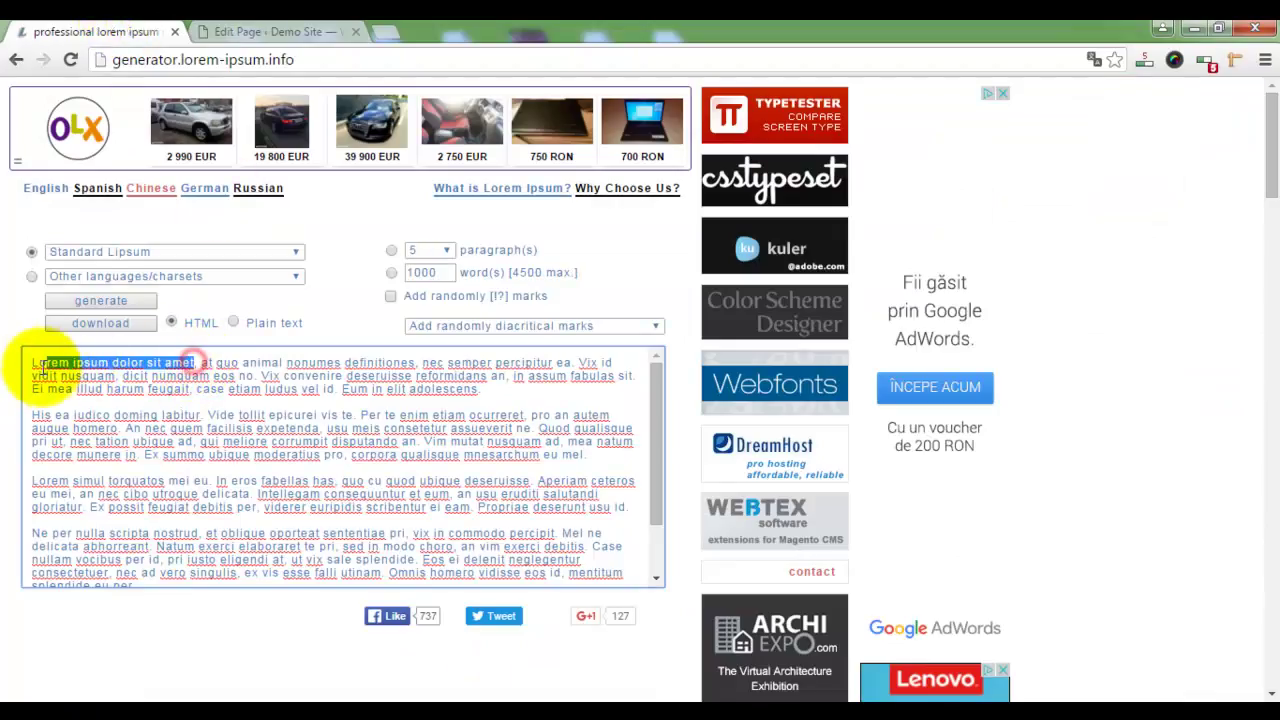
right_click(38, 366)
left_click(86, 402)
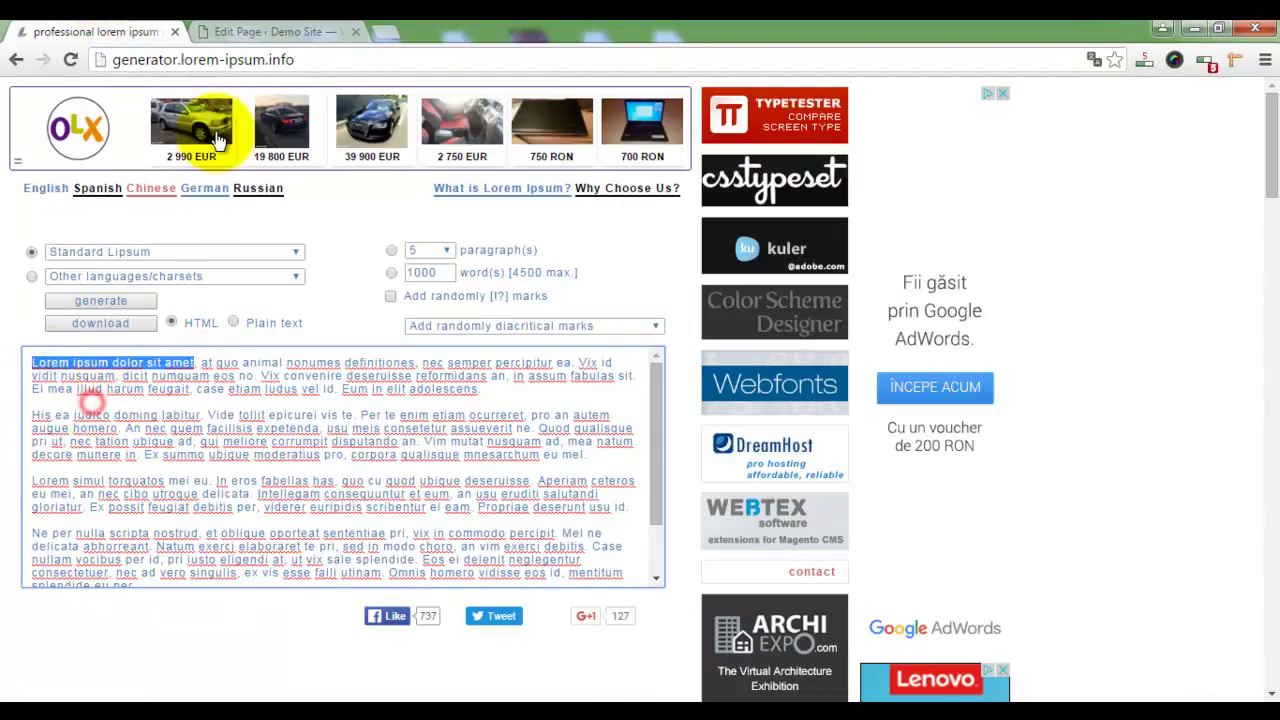
left_click(249, 32)
left_click(656, 417)
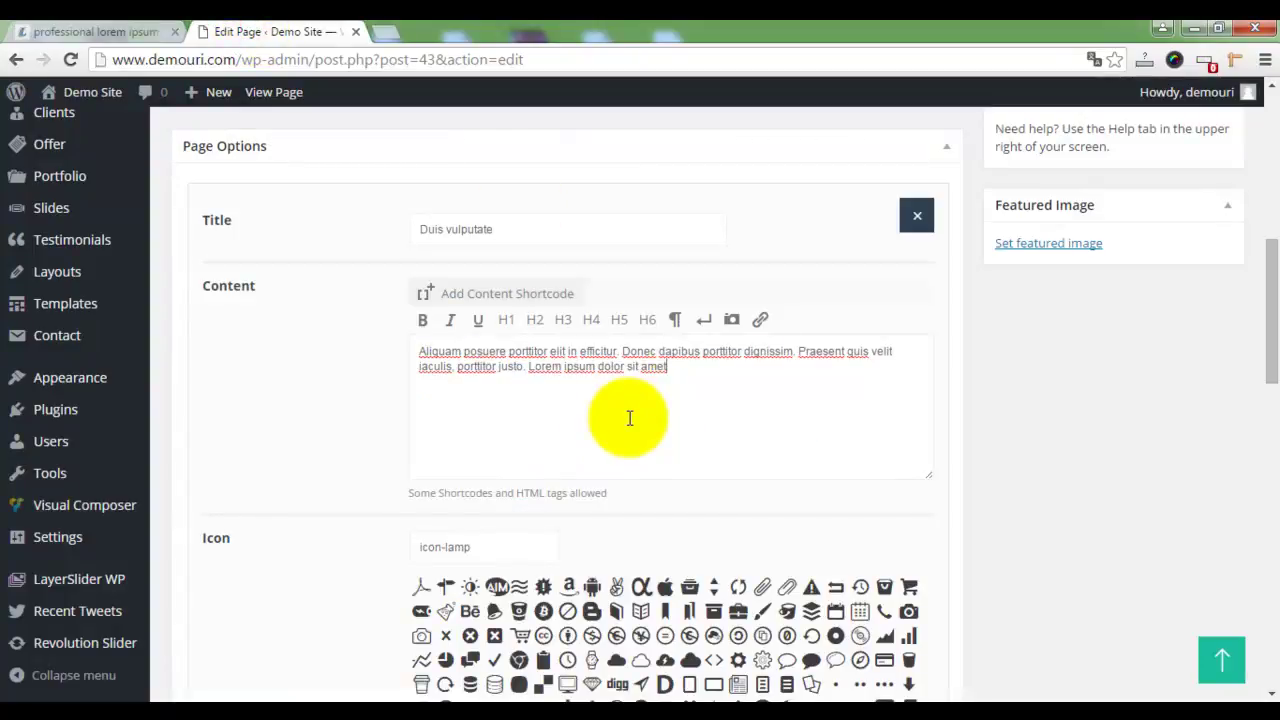
Step: Make "ipsum dolor" bold in the Duis vulputate icon box's content and save the item
left_click_drag(627, 369, 572, 369)
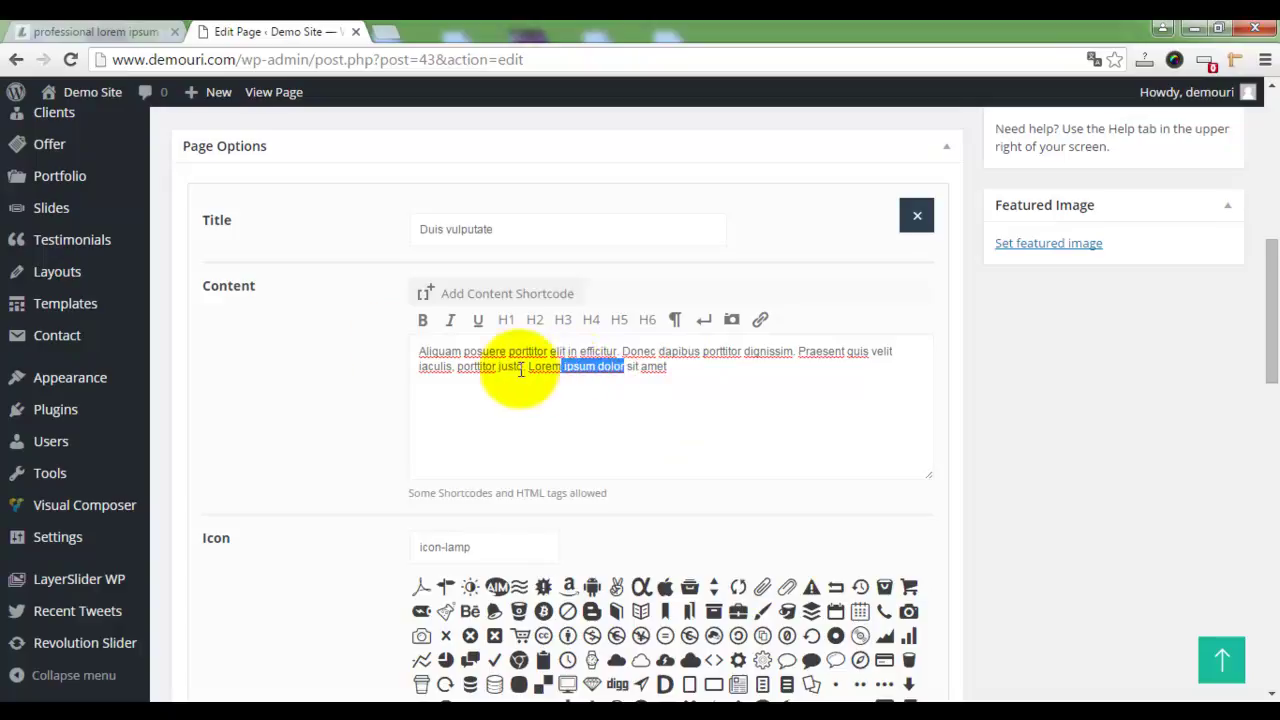
left_click(426, 321)
left_click(655, 374)
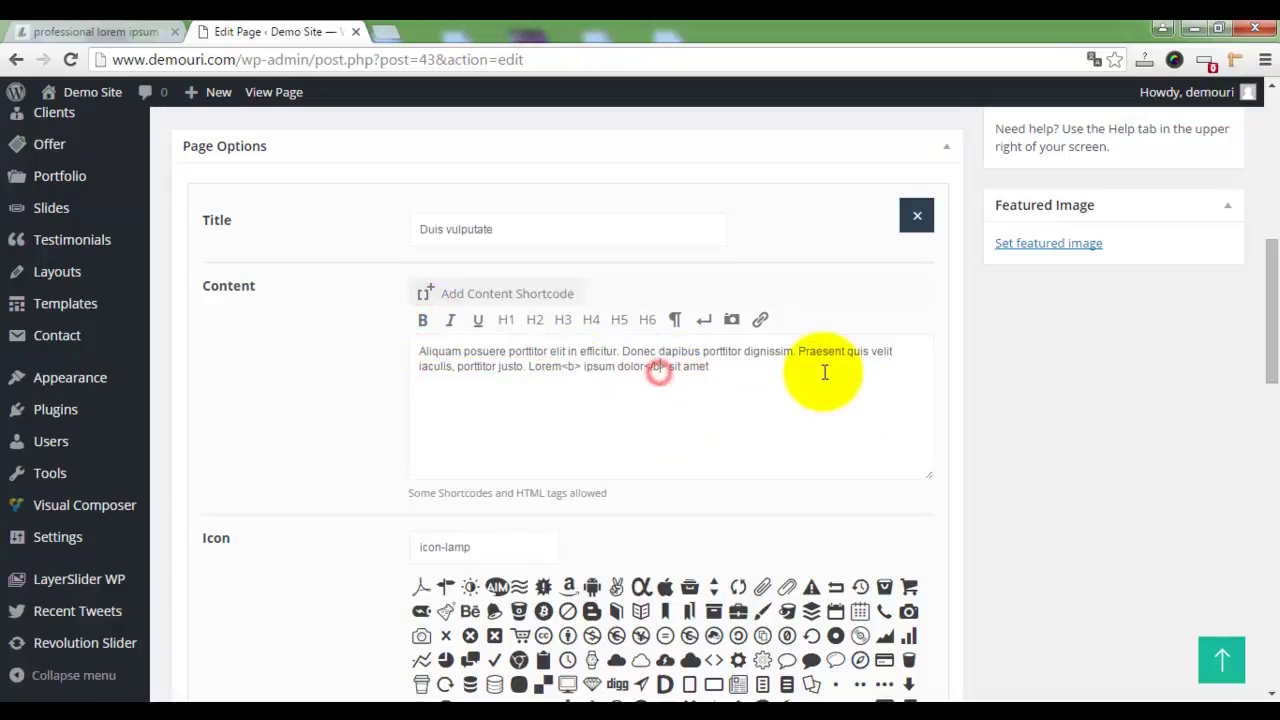
scroll(900, 430, "down", 15)
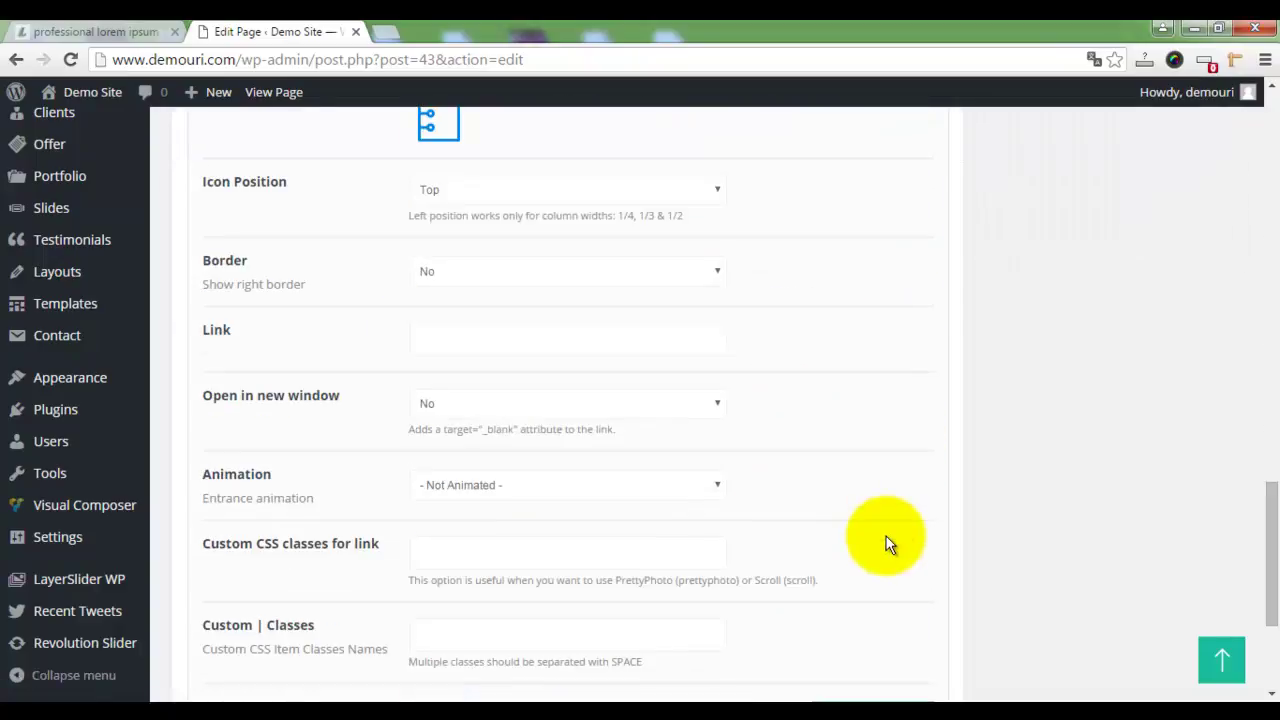
left_click(871, 460)
Step: Update the page and view it on the site to check the added text under Duis vulputate
scroll(1077, 460, "up", 10)
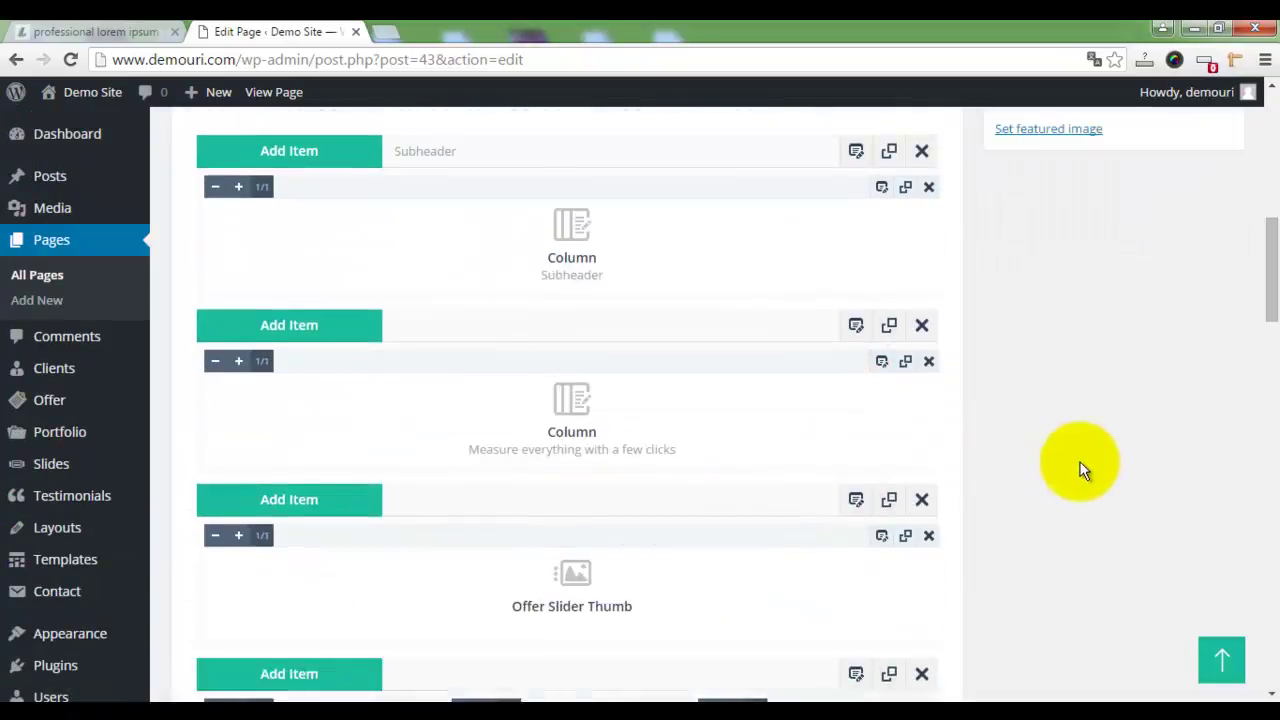
scroll(1092, 456, "up", 2)
left_click(1200, 346)
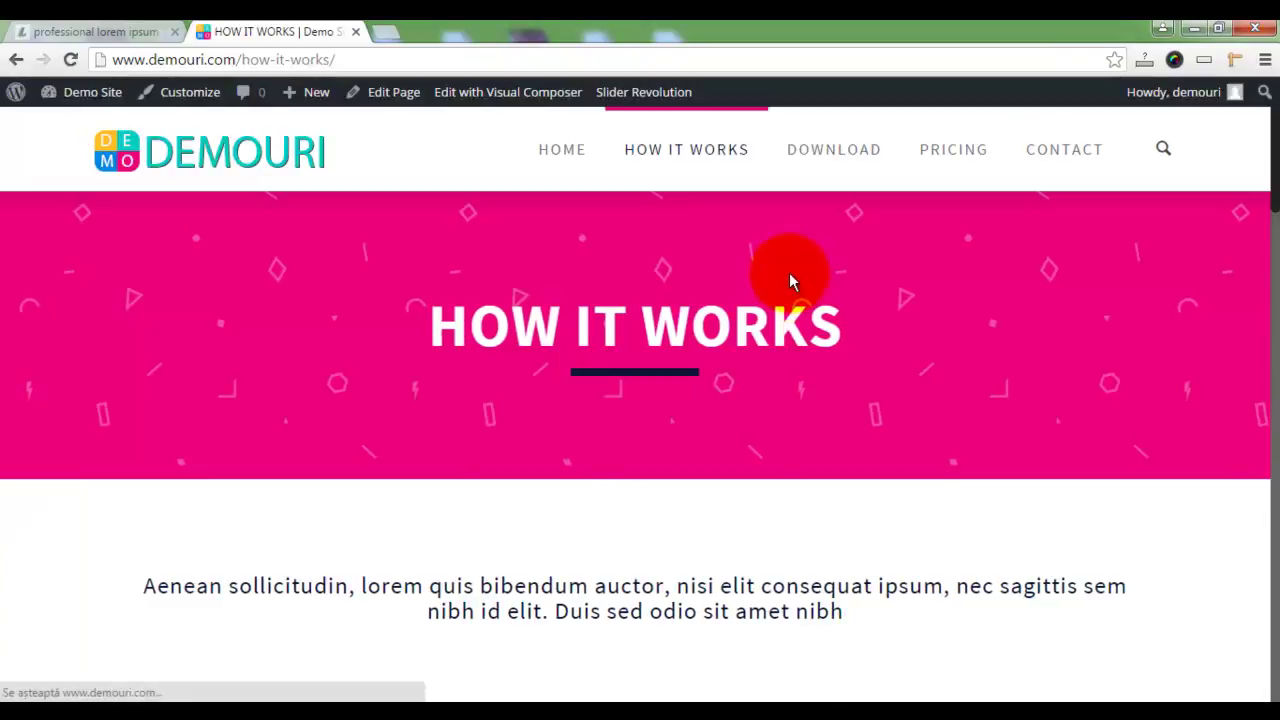
scroll(797, 335, "down", 10)
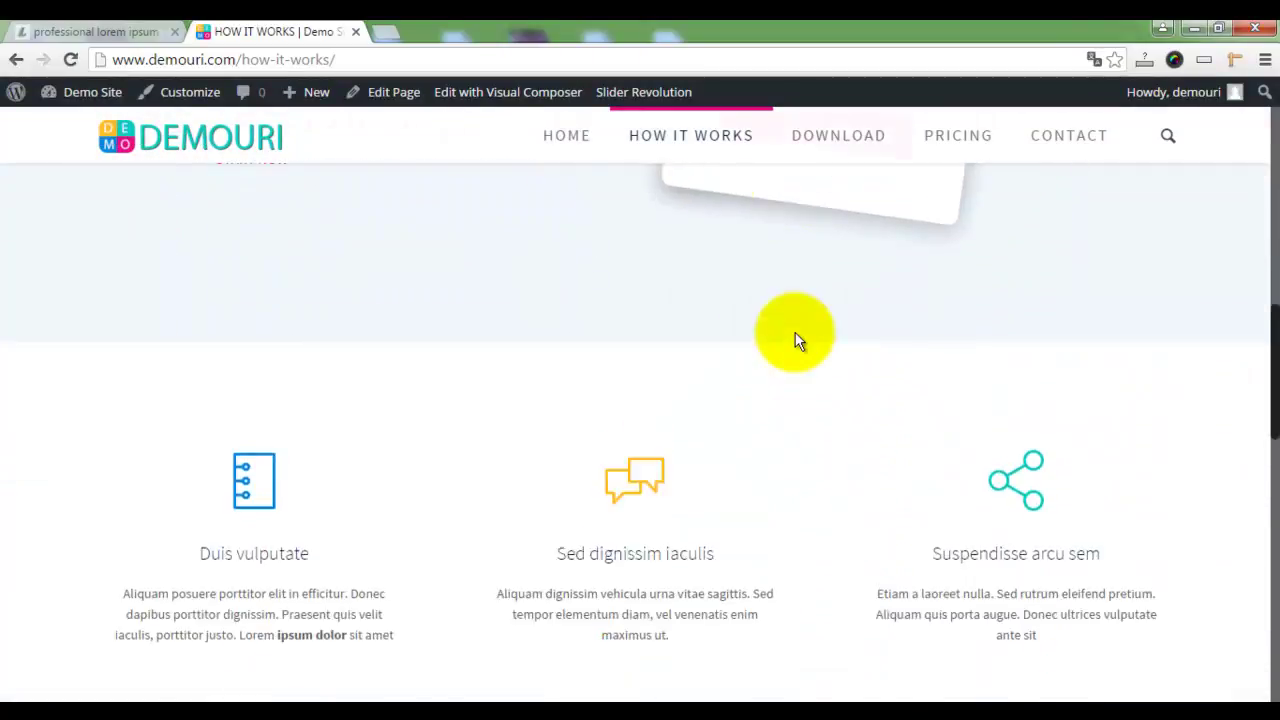
scroll(797, 340, "down", 2)
left_click_drag(393, 440, 244, 441)
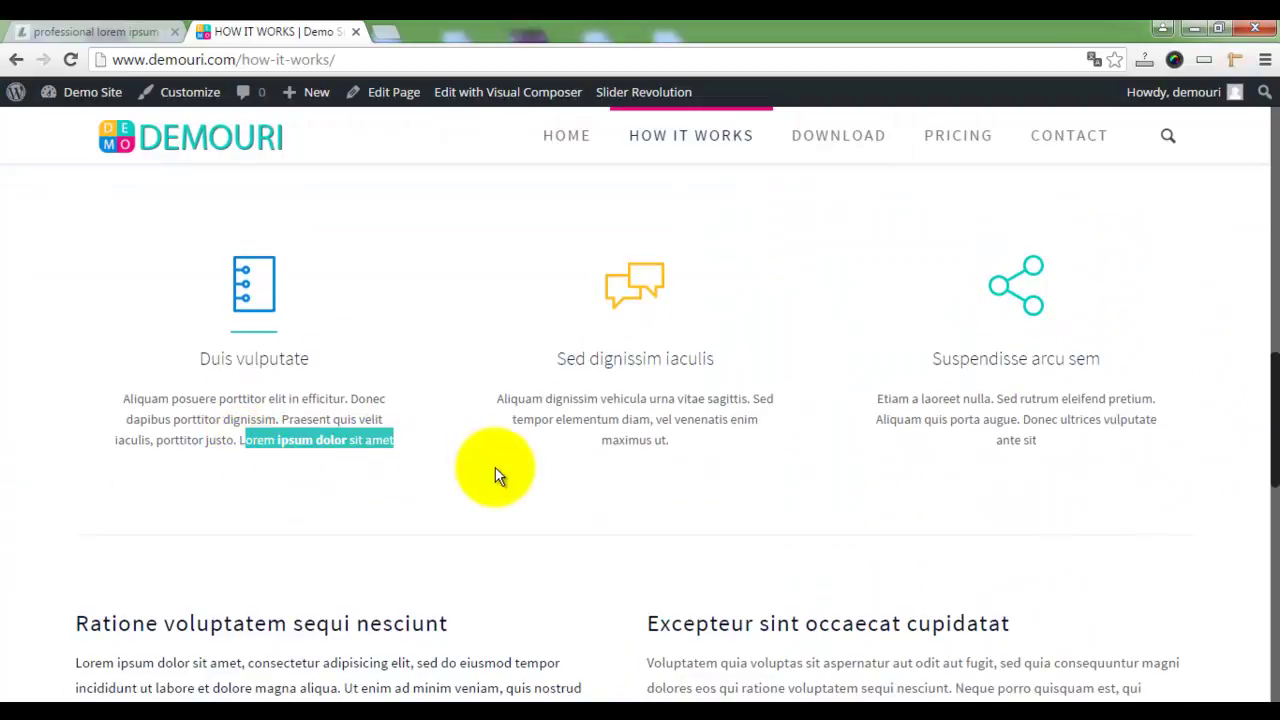
Step: Reopen the page for editing and copy the whole first paragraph from the lorem ipsum generator
scroll(608, 428, "up", 12)
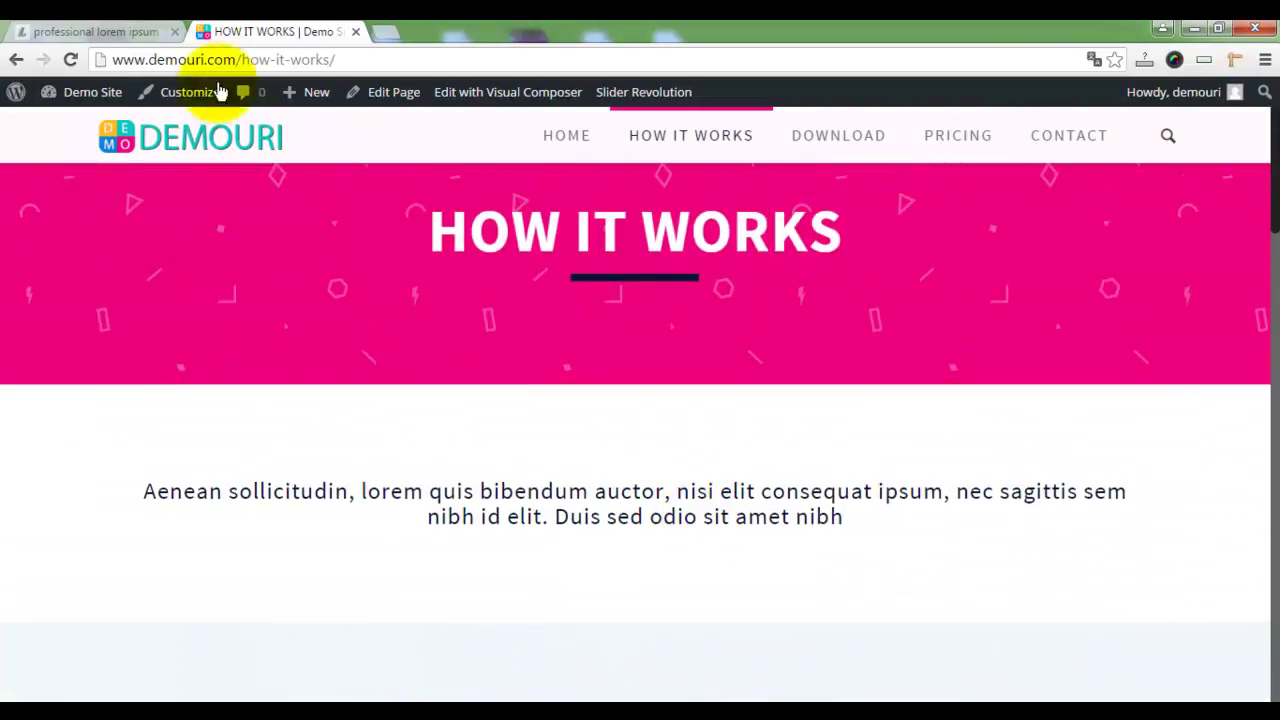
left_click(389, 92)
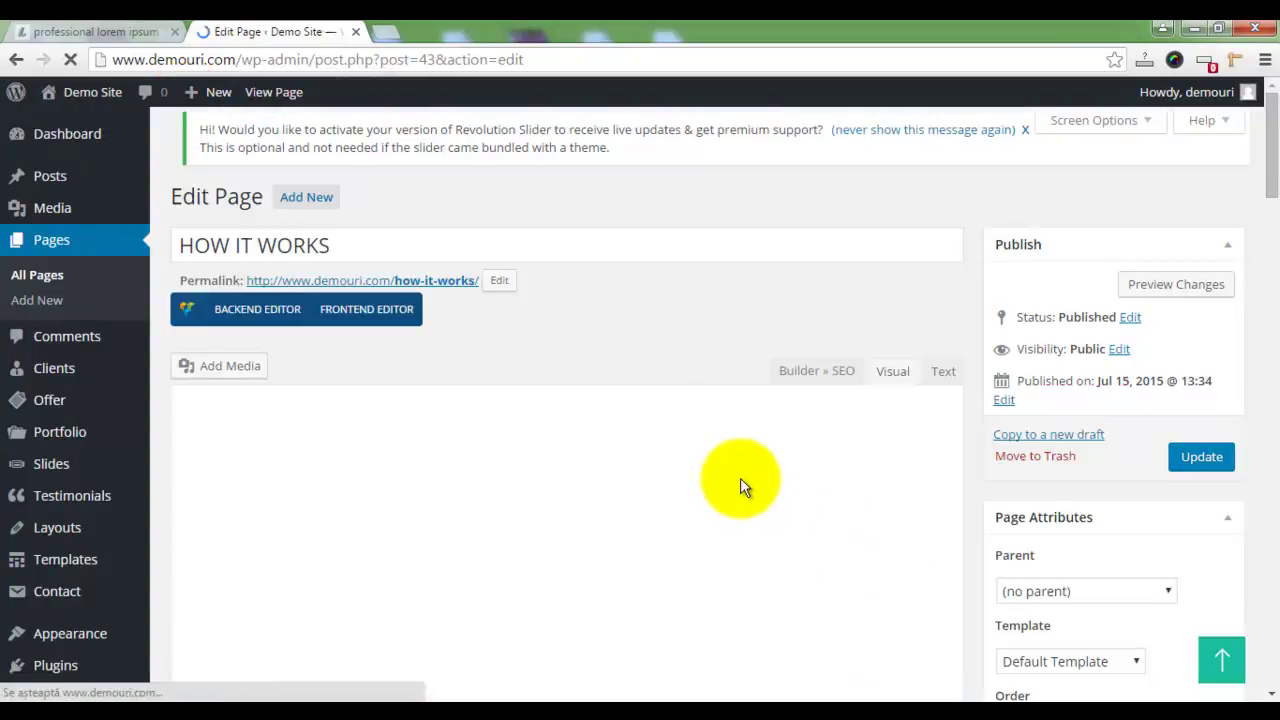
left_click(95, 31)
left_click_drag(483, 389, 3, 357)
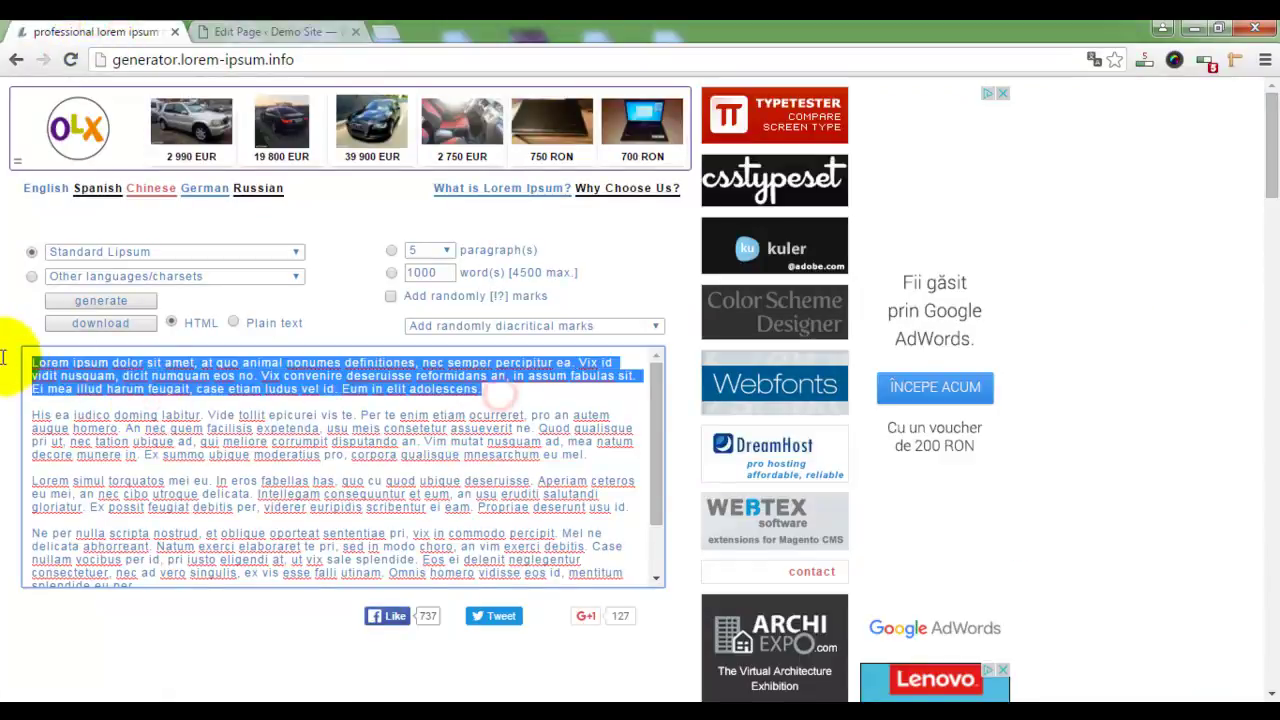
right_click(110, 363)
left_click(152, 392)
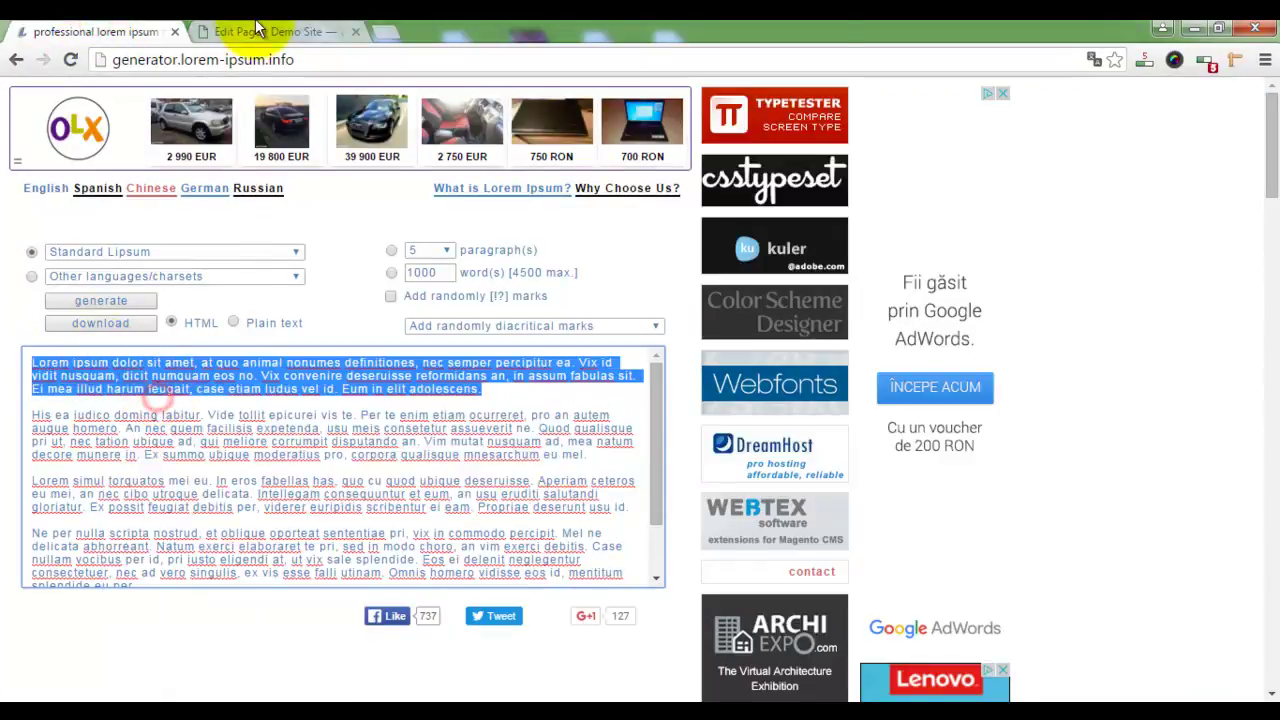
Step: Paste the copied lorem ipsum paragraph into the page's main WordPress content editor
left_click(258, 31)
scroll(489, 240, "down", 3)
left_click(383, 329)
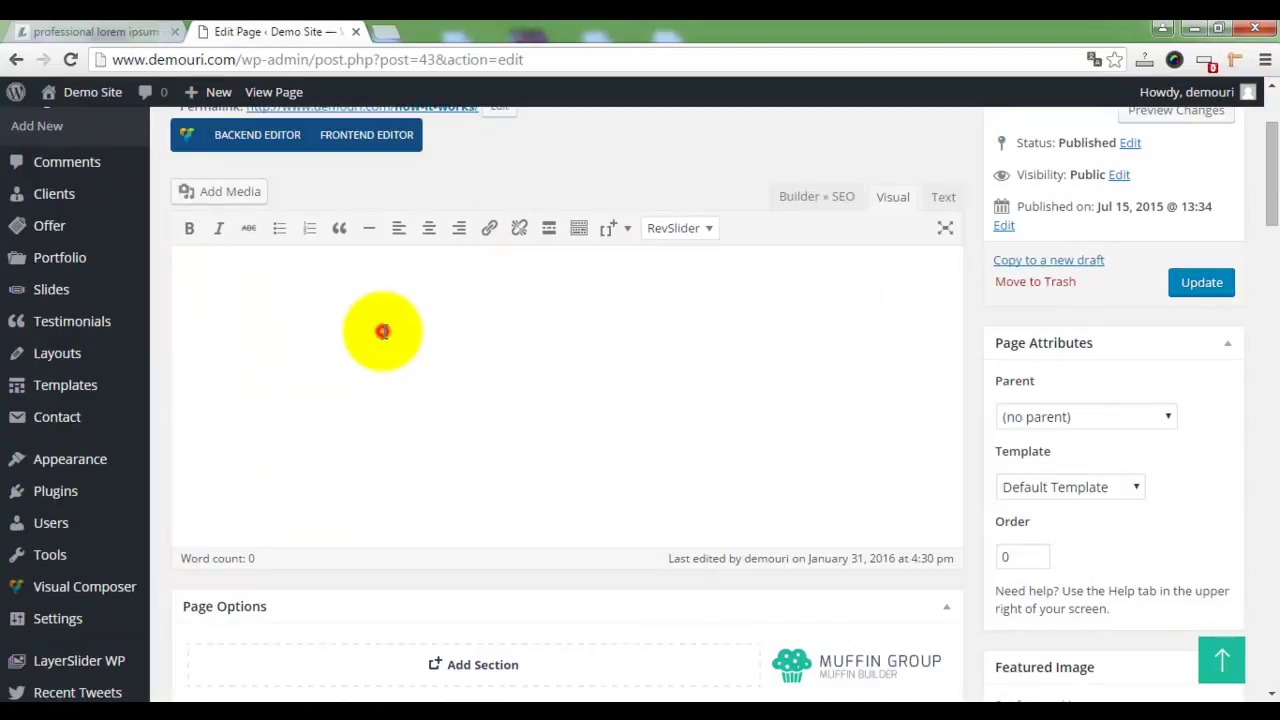
right_click(330, 306)
left_click(383, 419)
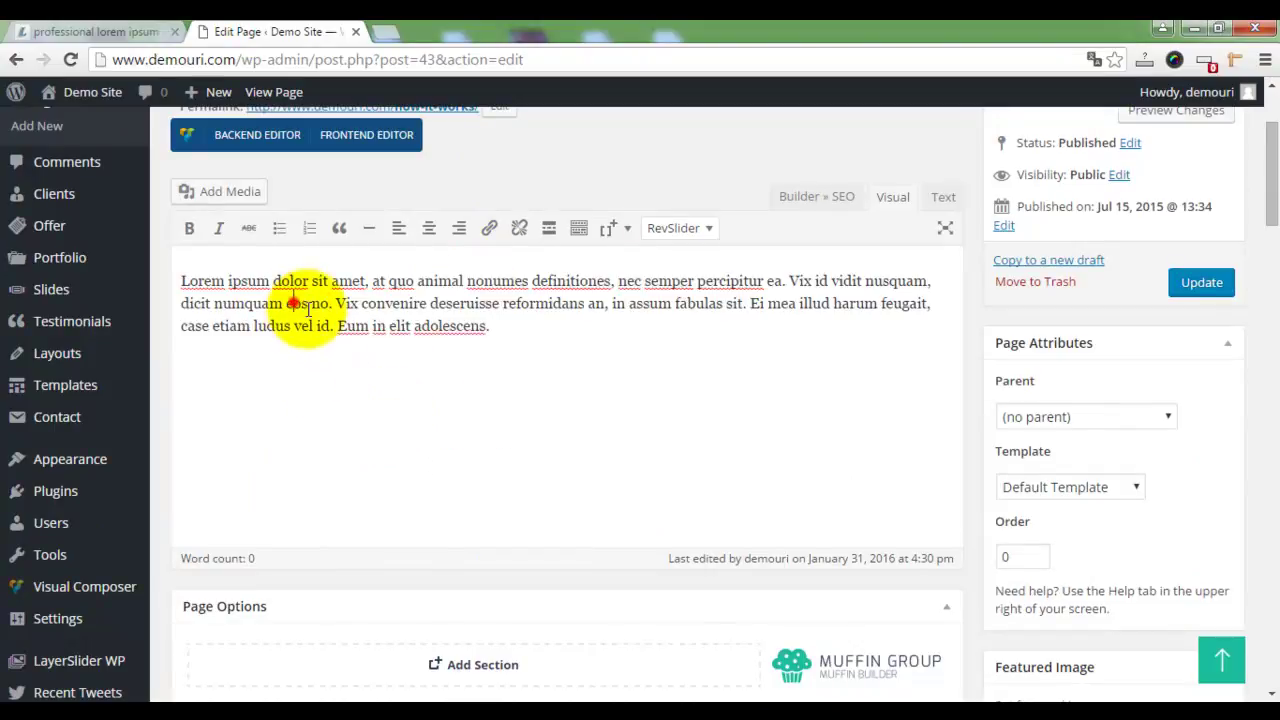
Step: Show the editor's second row of formatting tools and make "Vix convenire deseruisse" bold
left_click(578, 228)
left_click(345, 330)
left_click_drag(495, 330, 375, 331)
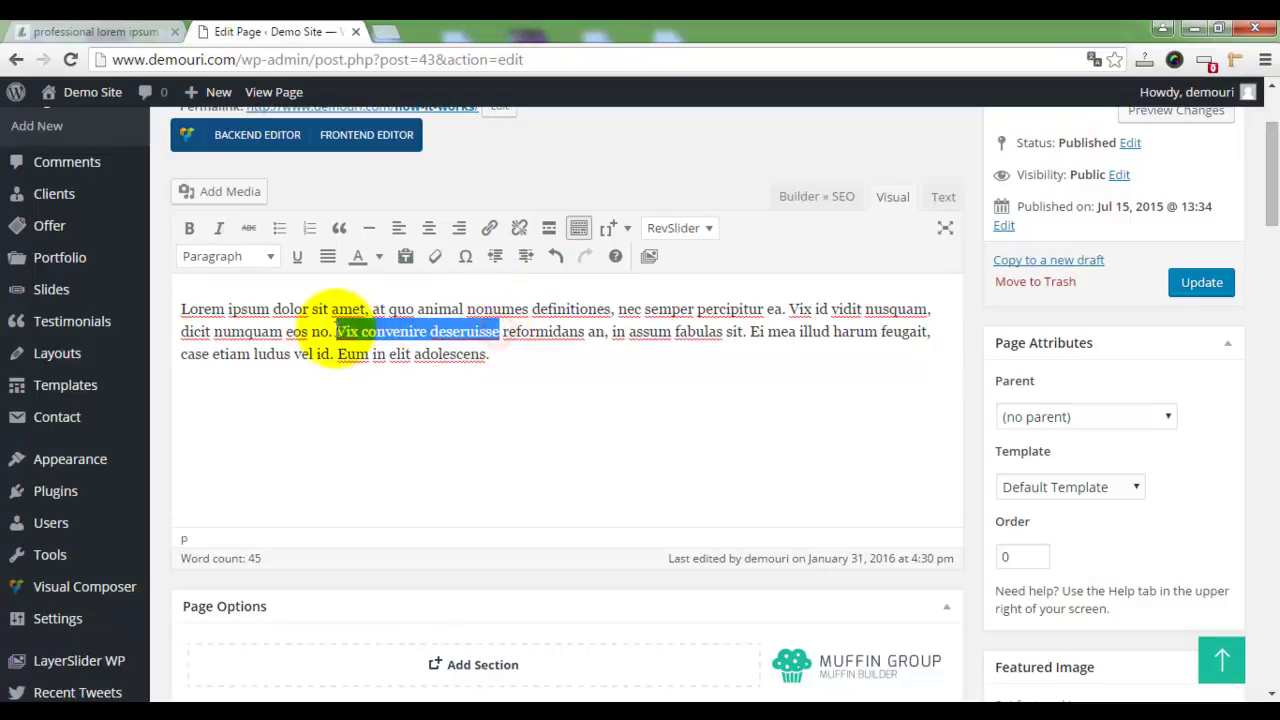
left_click(189, 228)
left_click(547, 341)
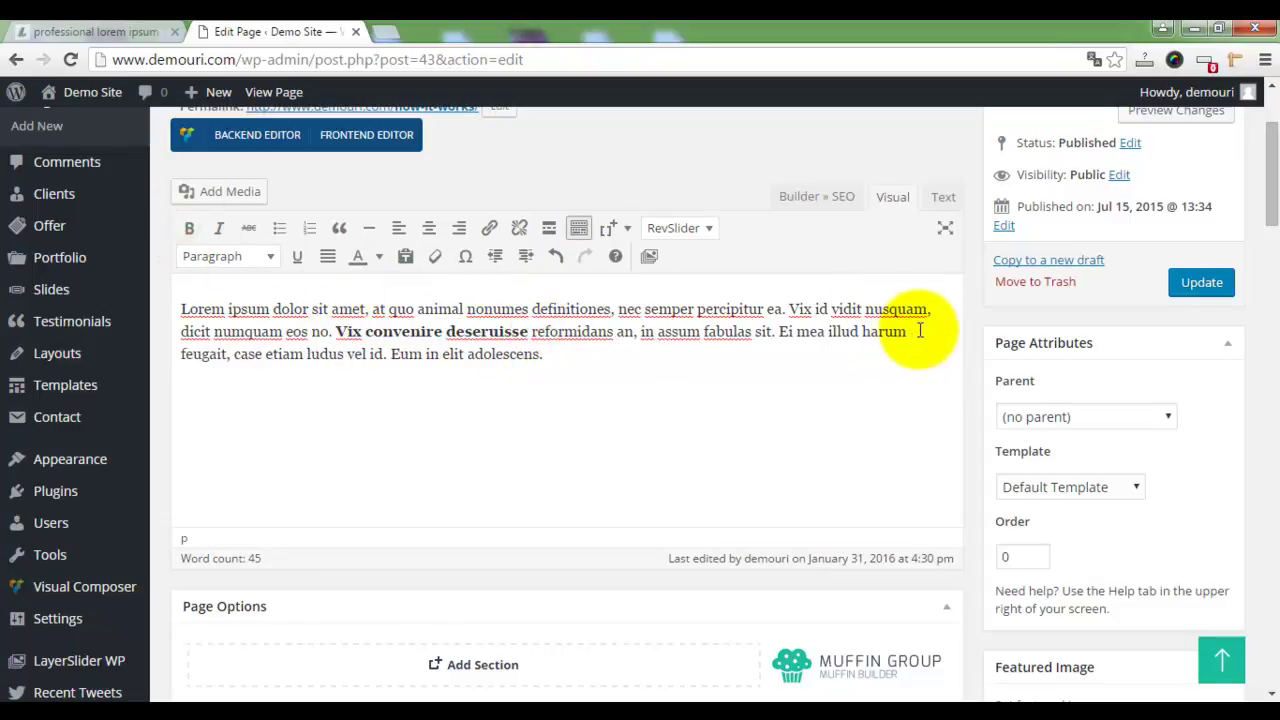
Step: Color the words "Ei mea illud harum" red in the pasted paragraph
left_click_drag(919, 331, 785, 332)
left_click(379, 256)
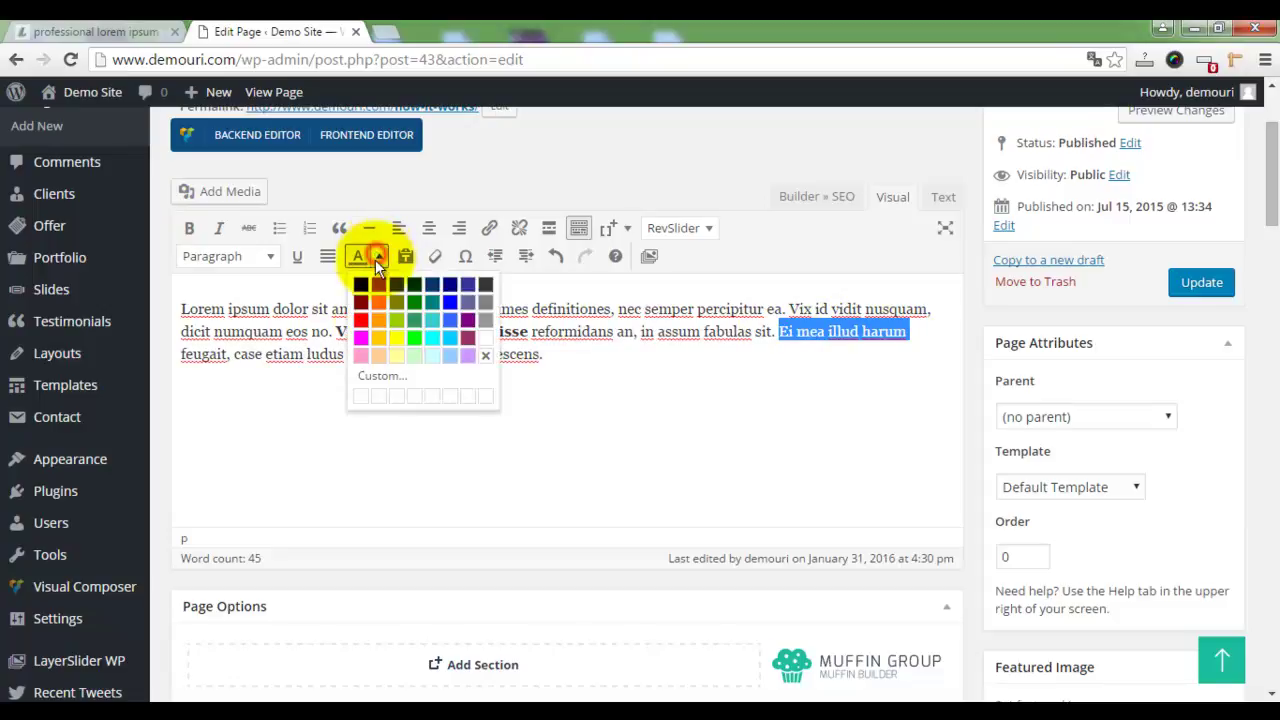
left_click(361, 319)
left_click(628, 333)
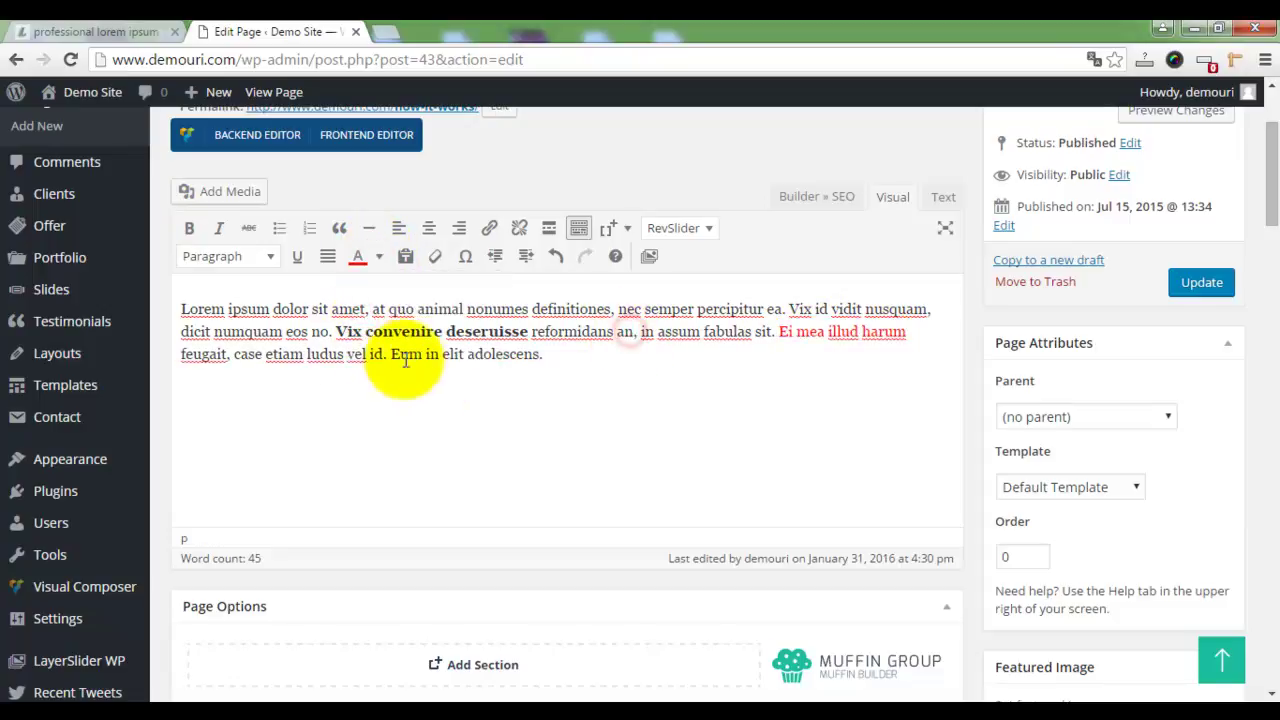
Step: Italicize "etiam ludus vel id" and strike through "adolescens." at the end of the paragraph
left_click_drag(386, 353, 270, 360)
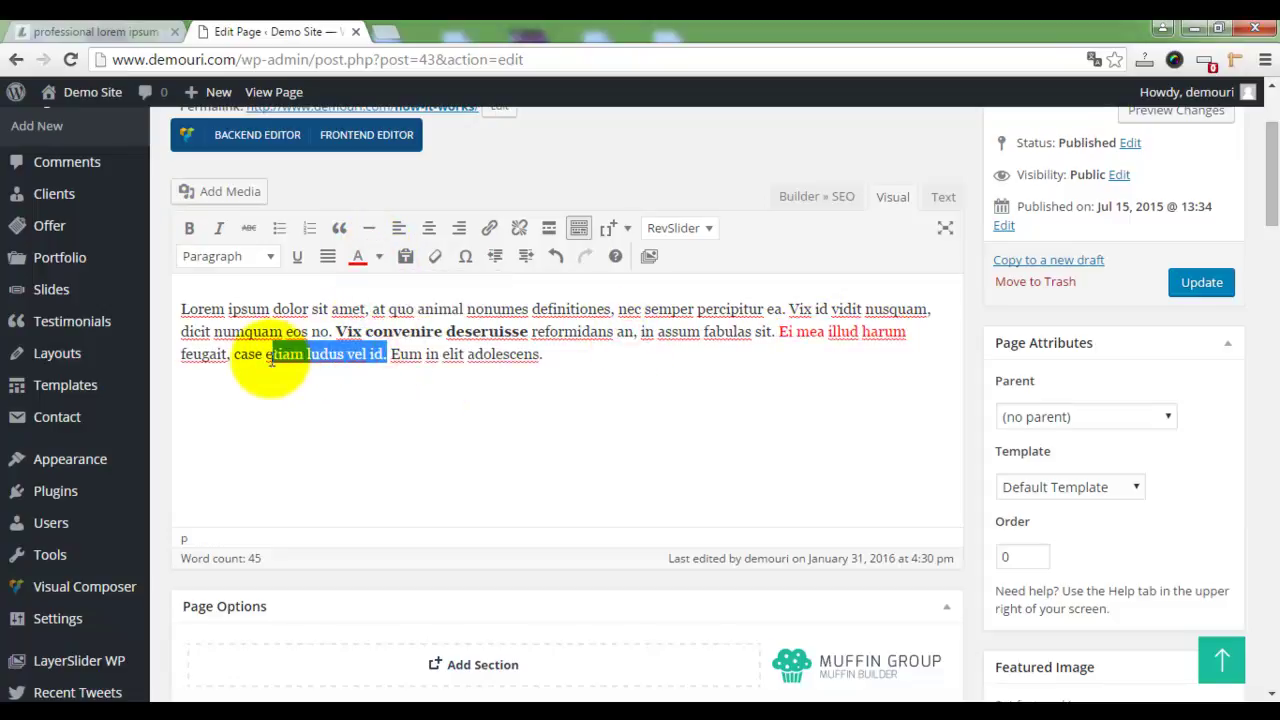
left_click(441, 352)
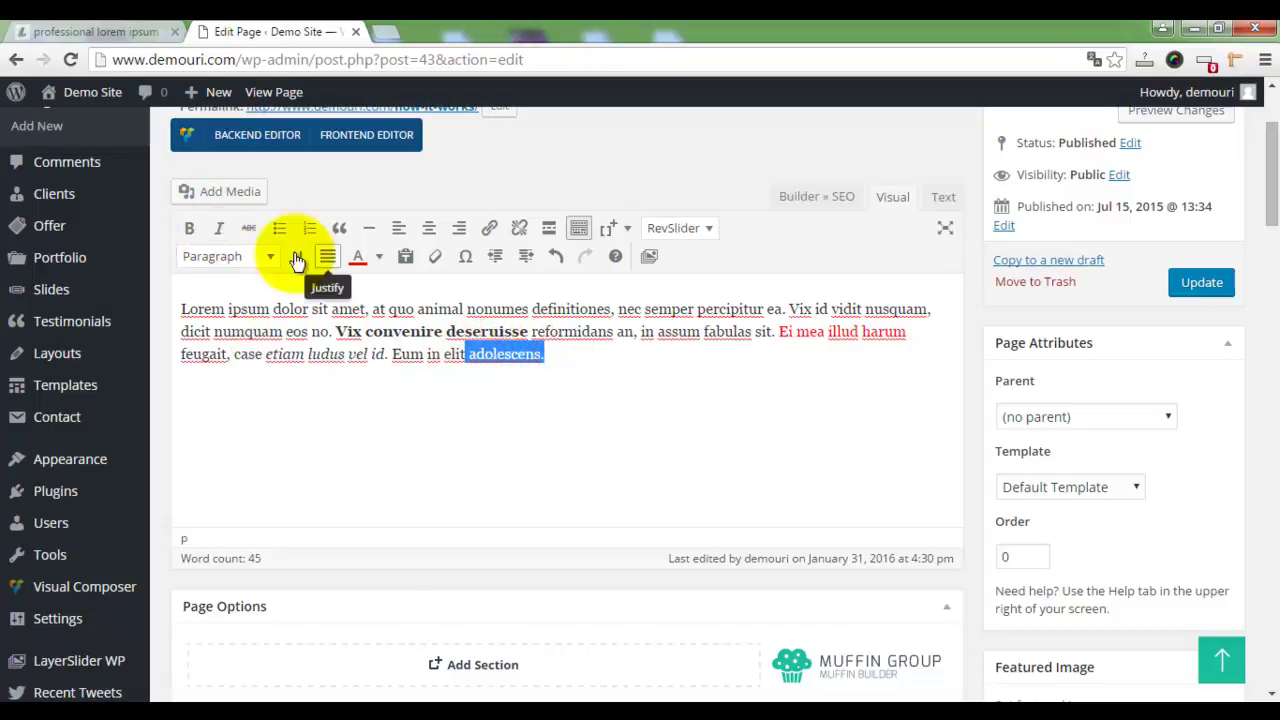
left_click(248, 230)
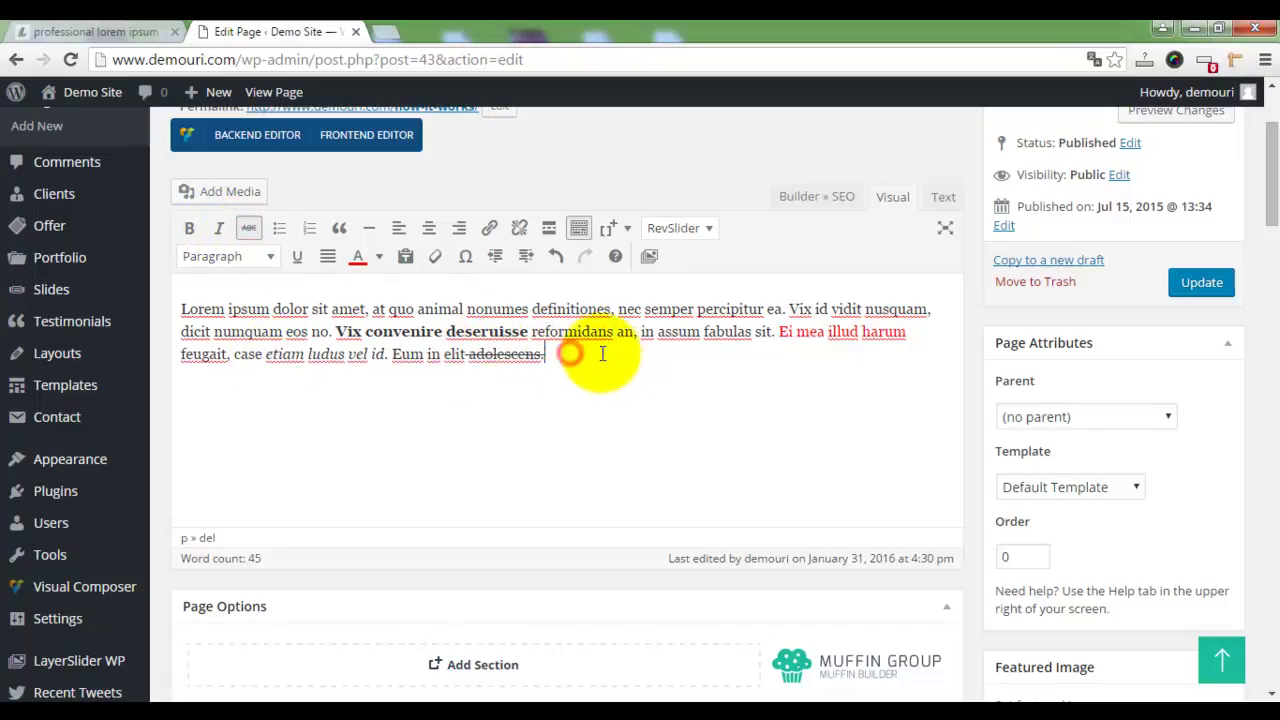
Step: Add a new section in the Muffin Builder and insert a Content WP item into the Subheader section
scroll(692, 374, "down", 2)
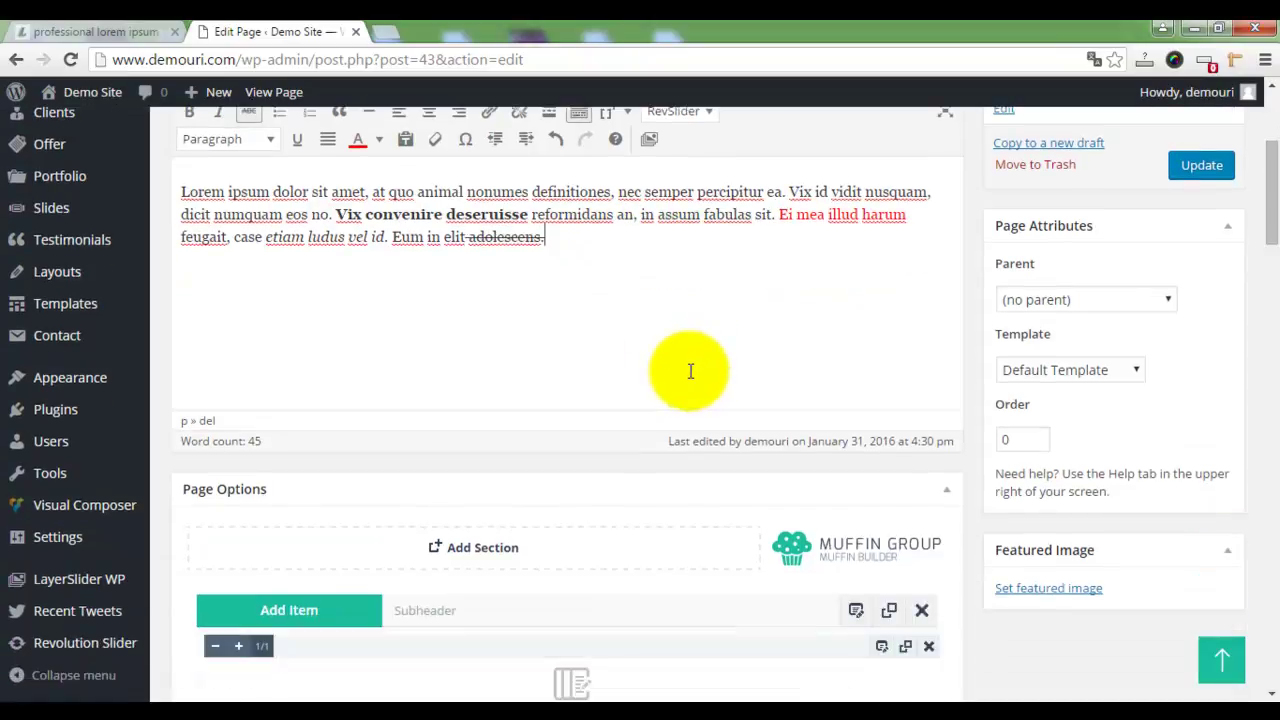
scroll(691, 372, "down", 4)
left_click(490, 318)
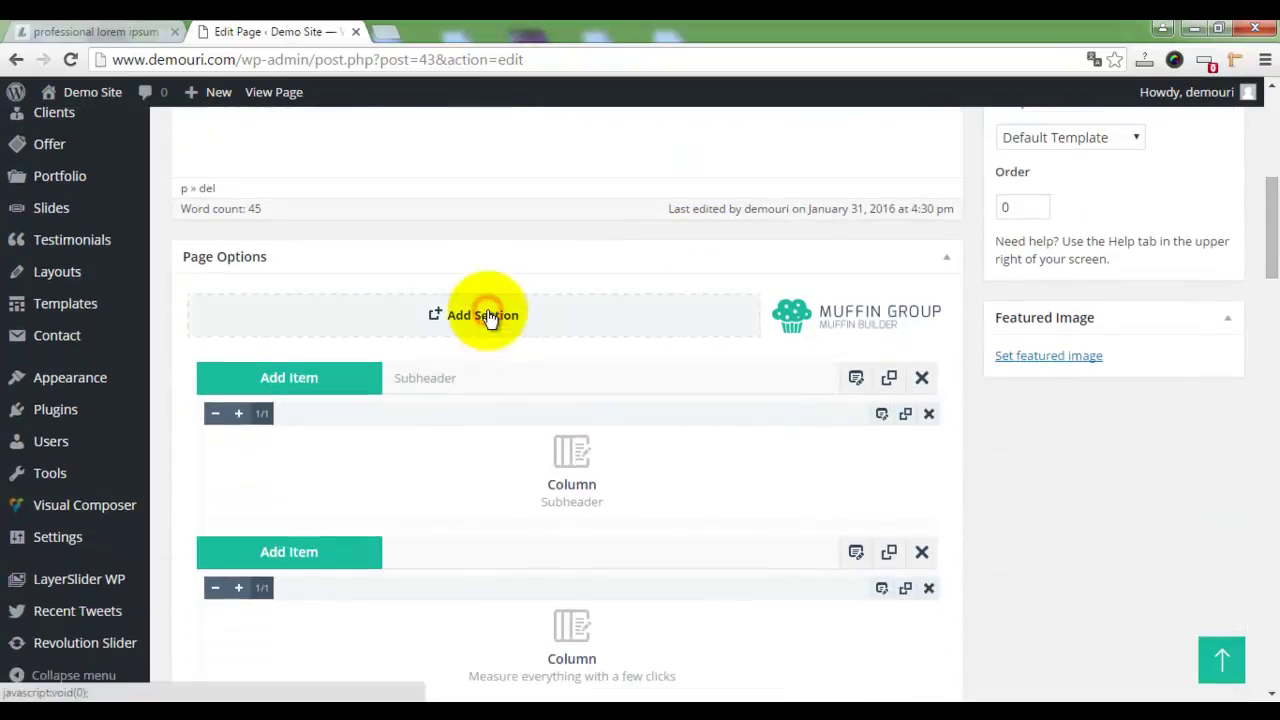
scroll(460, 370, "down", 2)
left_click(316, 266)
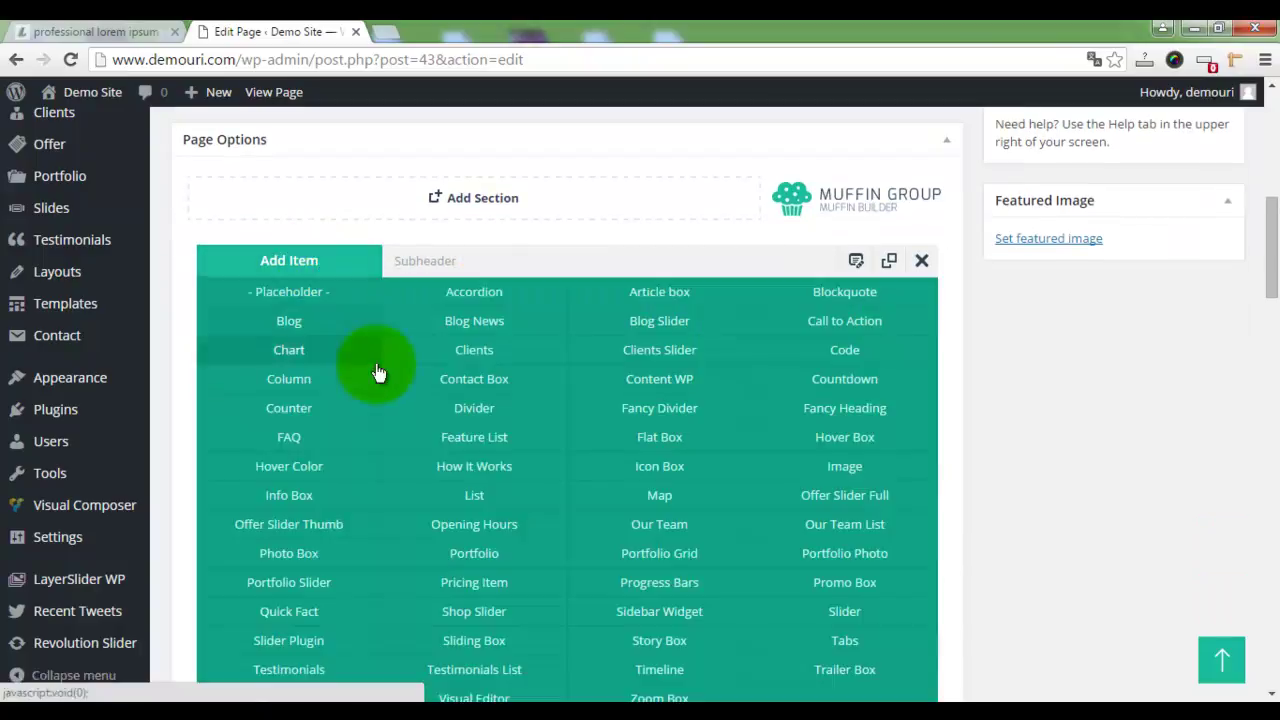
left_click(660, 379)
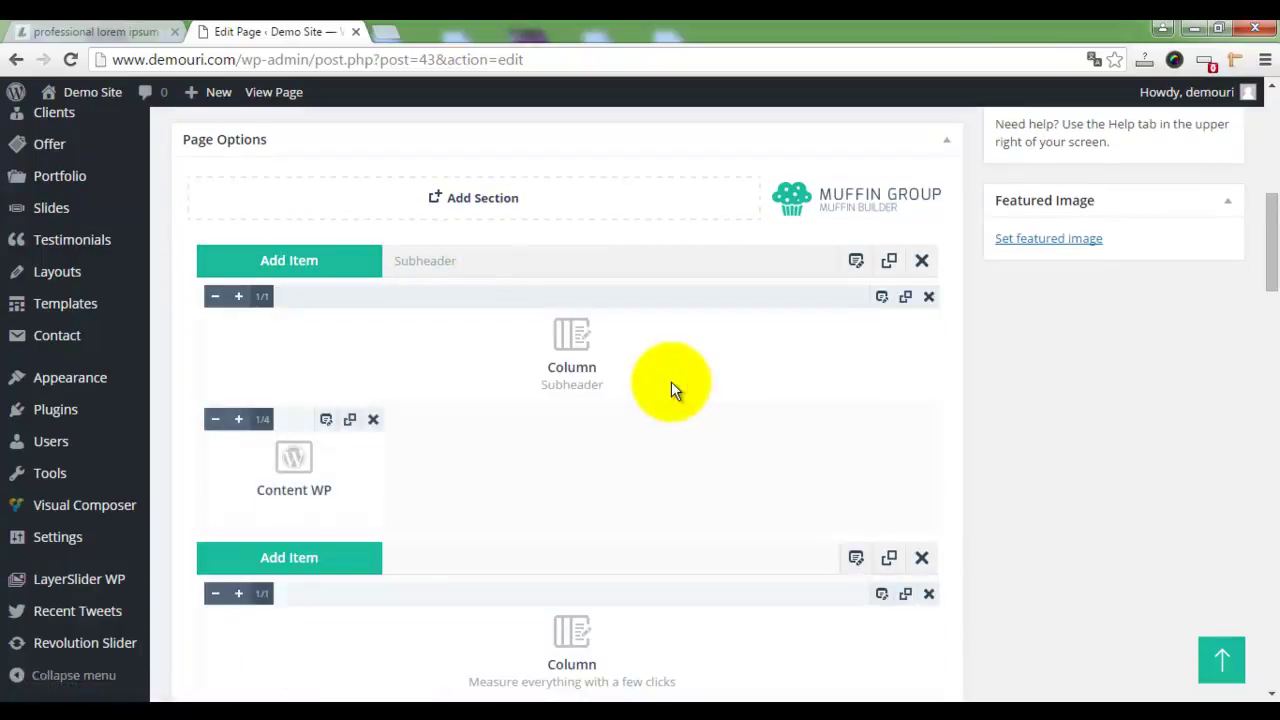
Step: Widen the Content WP item in the Subheader section to the full 1/1 width
mouse_move(292, 420)
left_mouse_down()
mouse_move(309, 346)
mouse_move(289, 424)
left_mouse_up()
left_click(240, 420)
left_click(240, 420)
left_click(240, 420)
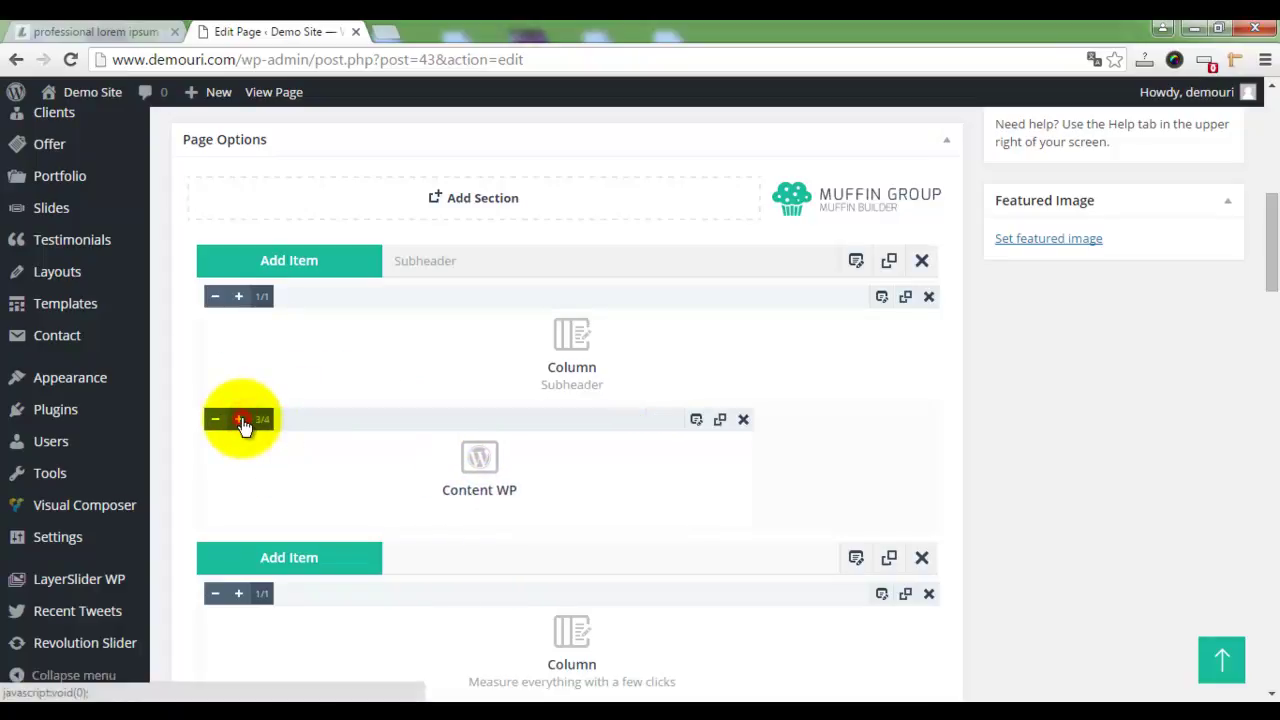
left_click(240, 420)
scroll(552, 464, "down", 3)
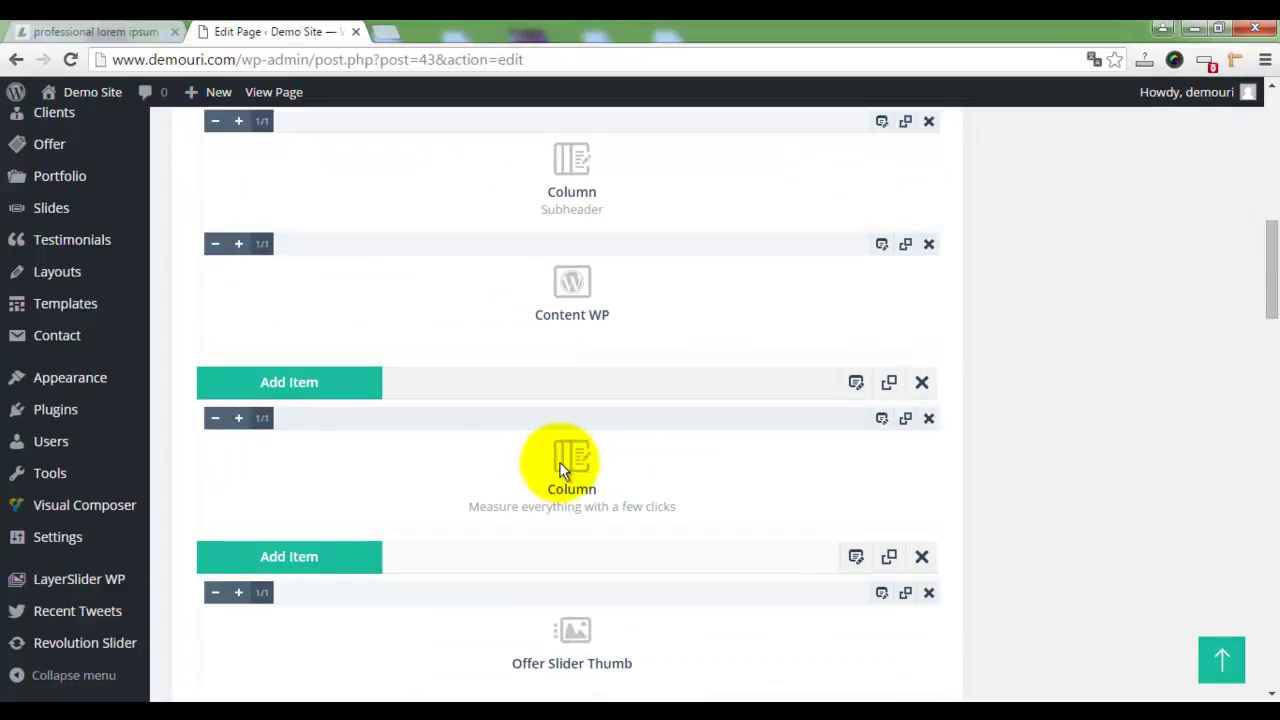
Step: Move the Content WP item above the "Measure everything with a few clicks" column in the next section and update the page
scroll(730, 410, "up", 1)
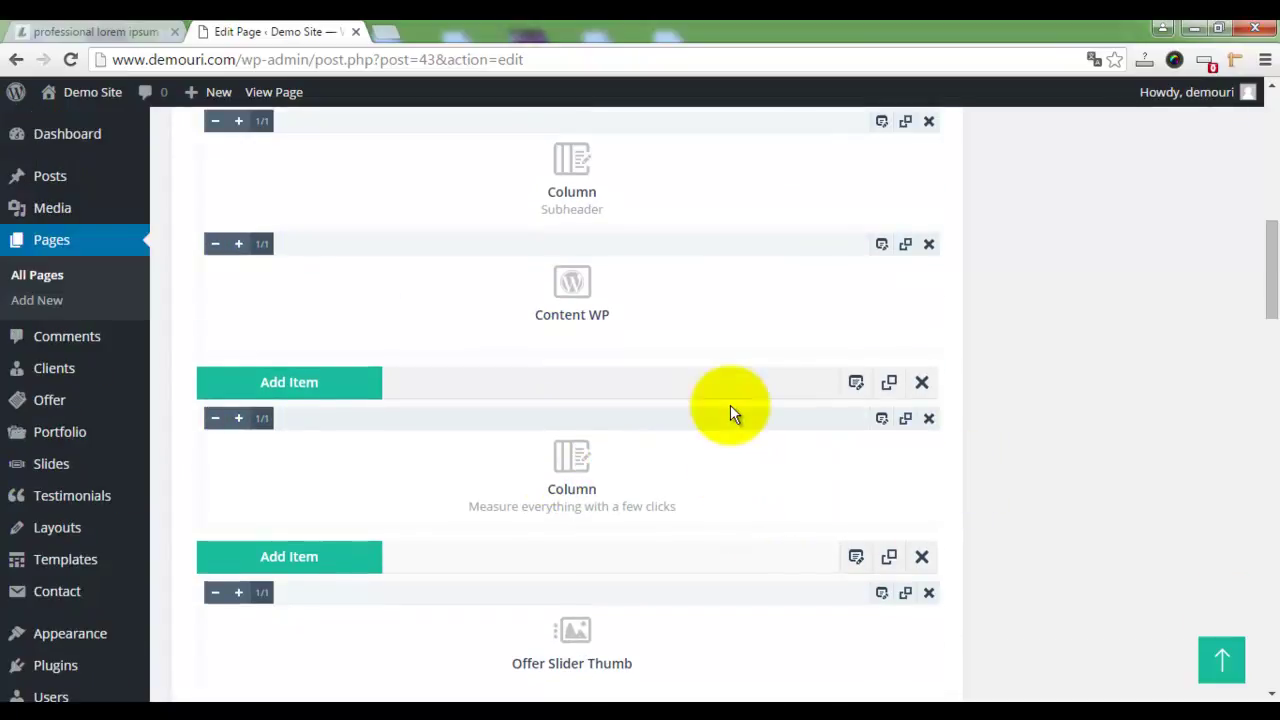
left_click_drag(591, 246, 590, 295)
scroll(885, 335, "down", 9)
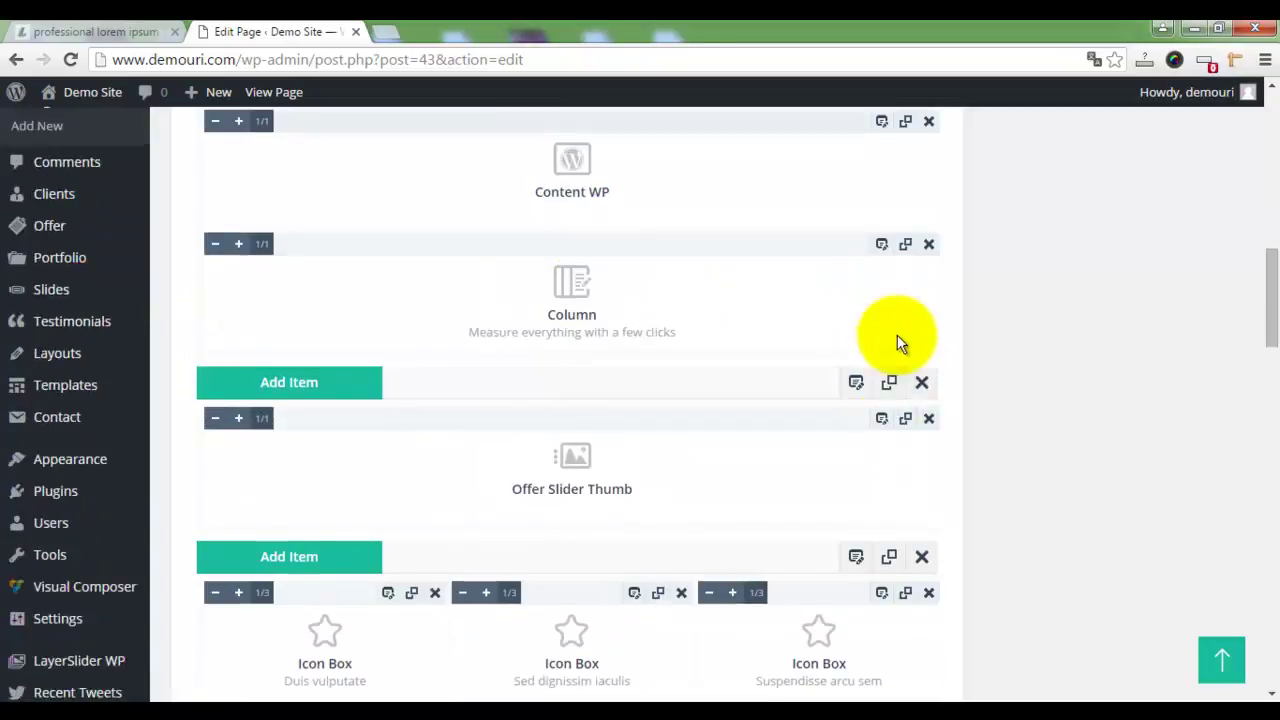
scroll(930, 465, "down", 3)
left_click(415, 296)
scroll(1044, 440, "up", 5)
scroll(1044, 431, "up", 15)
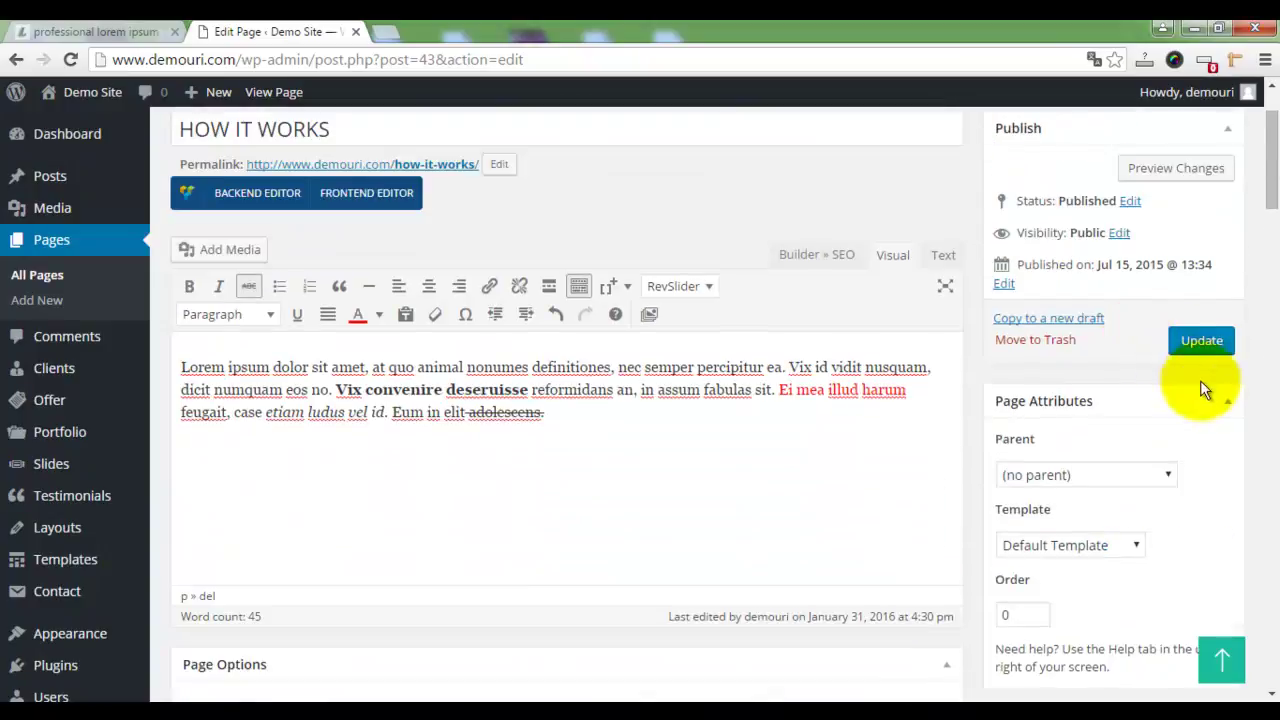
left_click(1200, 343)
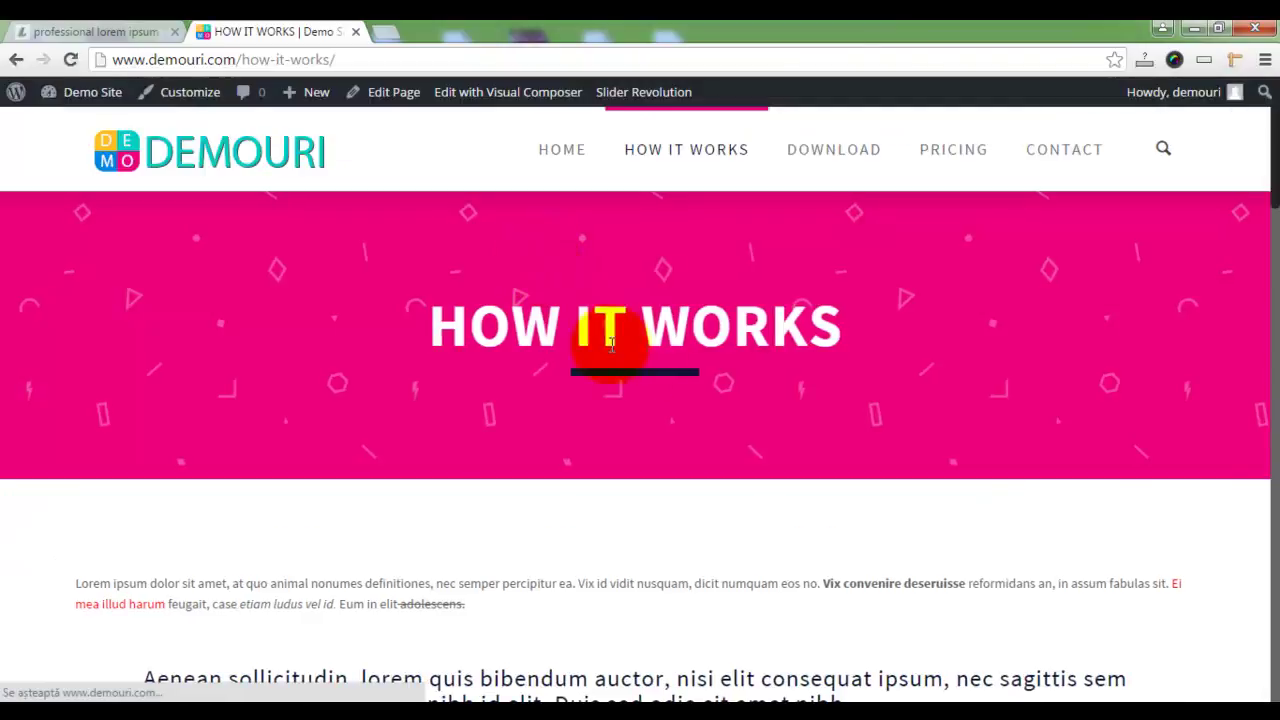
Step: Check how the formatted paragraph appears above the heading text on the published HOW IT WORKS page
scroll(650, 352, "down", 3)
left_click_drag(866, 492, 316, 490)
left_click_drag(512, 417, 106, 366)
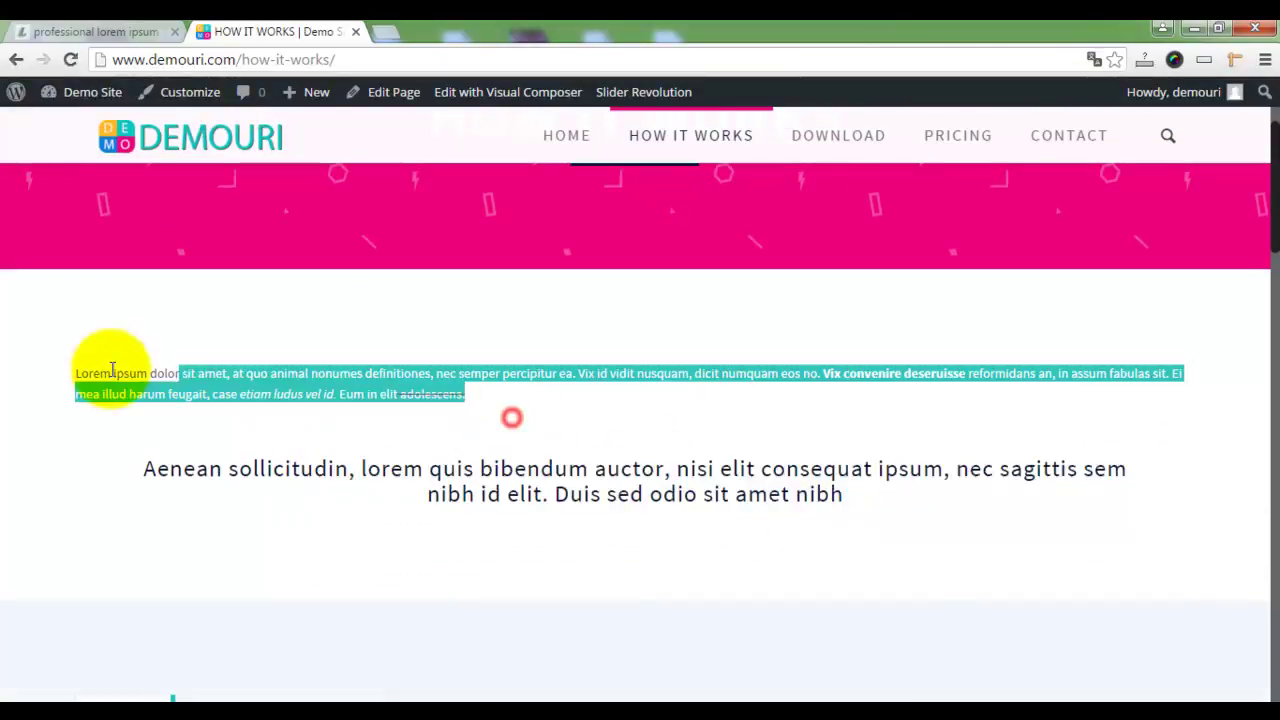
left_click(449, 413)
left_click_drag(534, 402, 122, 356)
scroll(541, 446, "down", 2)
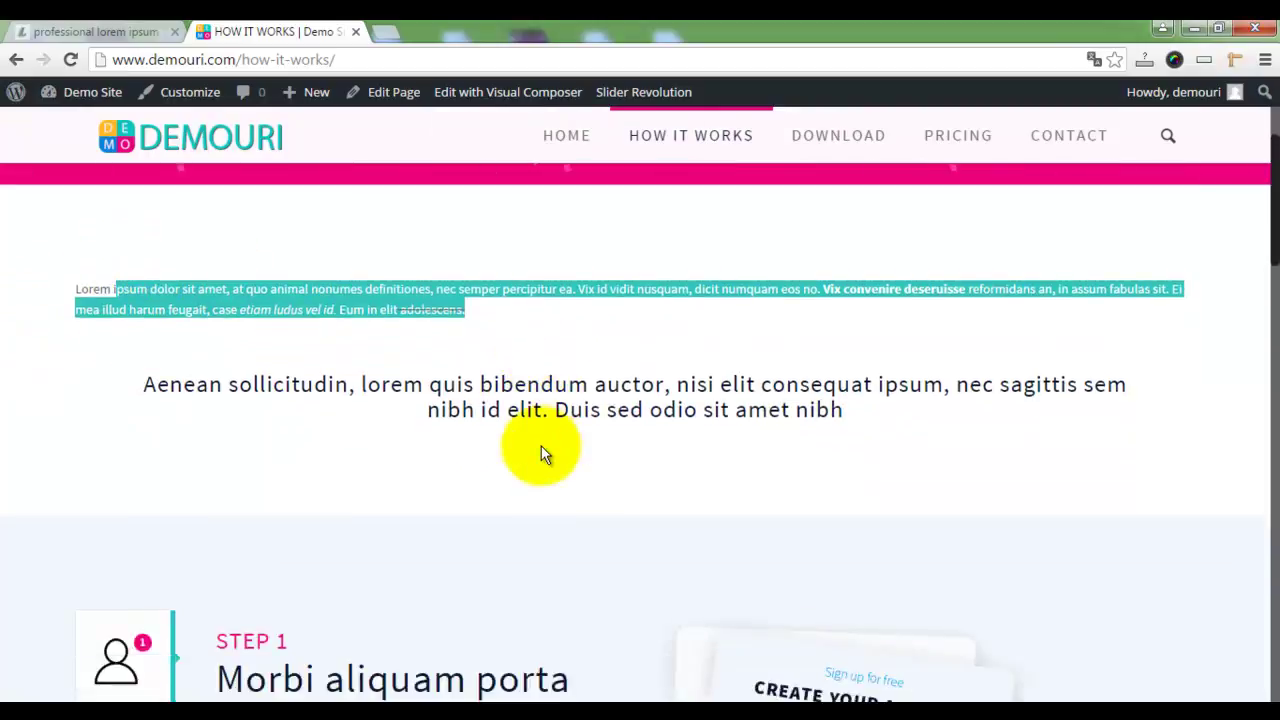
scroll(541, 446, "up", 2)
left_click(422, 373)
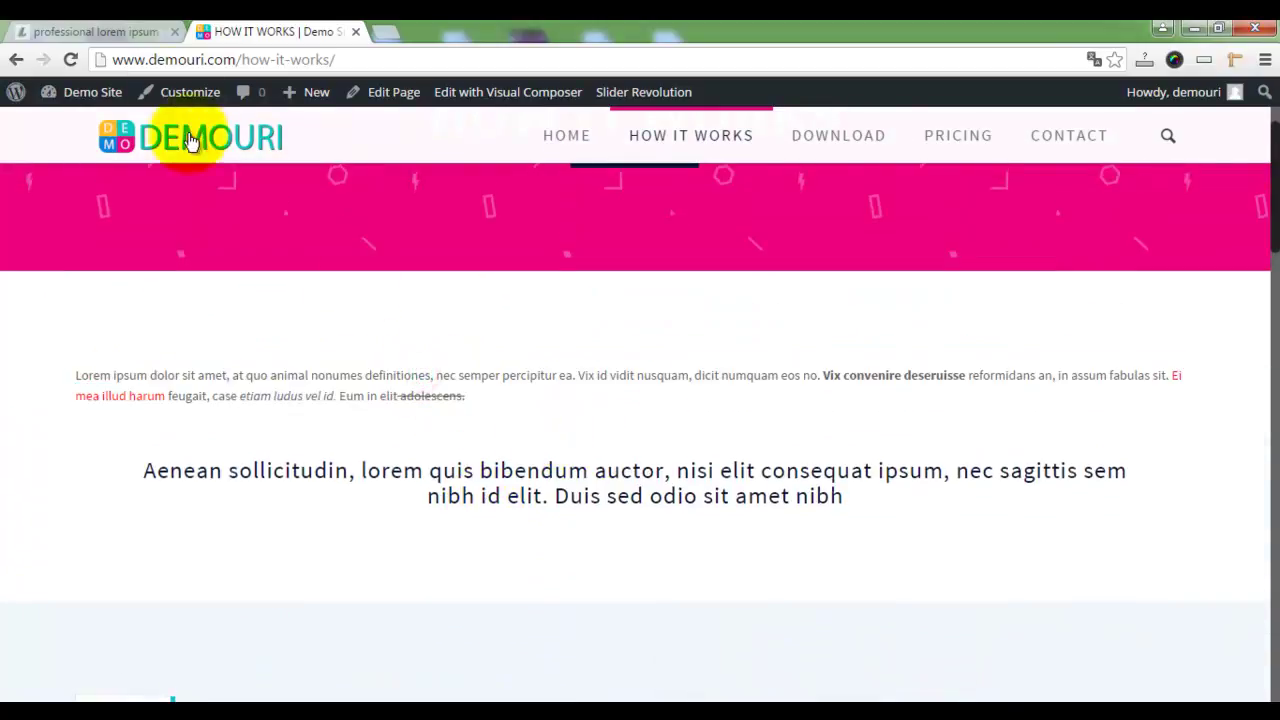
Step: Copy all the generated paragraphs from the lorem ipsum generator page
left_click(124, 32)
left_click(285, 378)
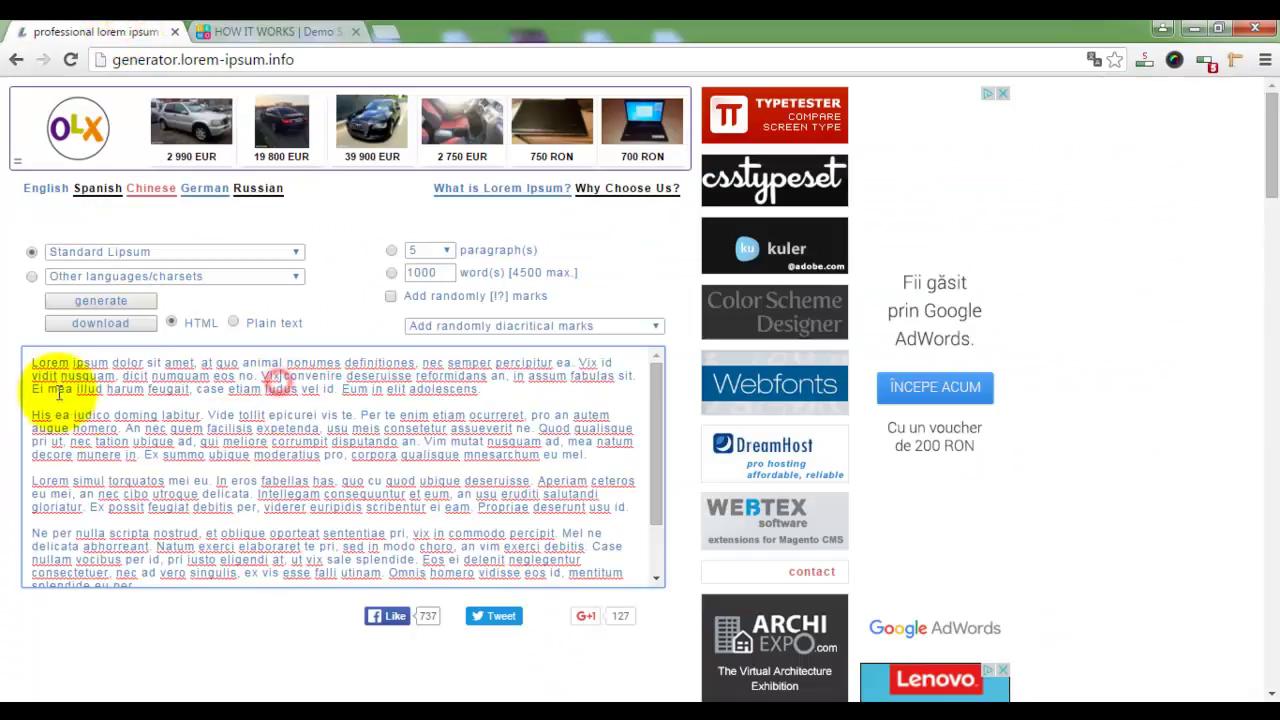
left_click_drag(32, 360, 596, 568)
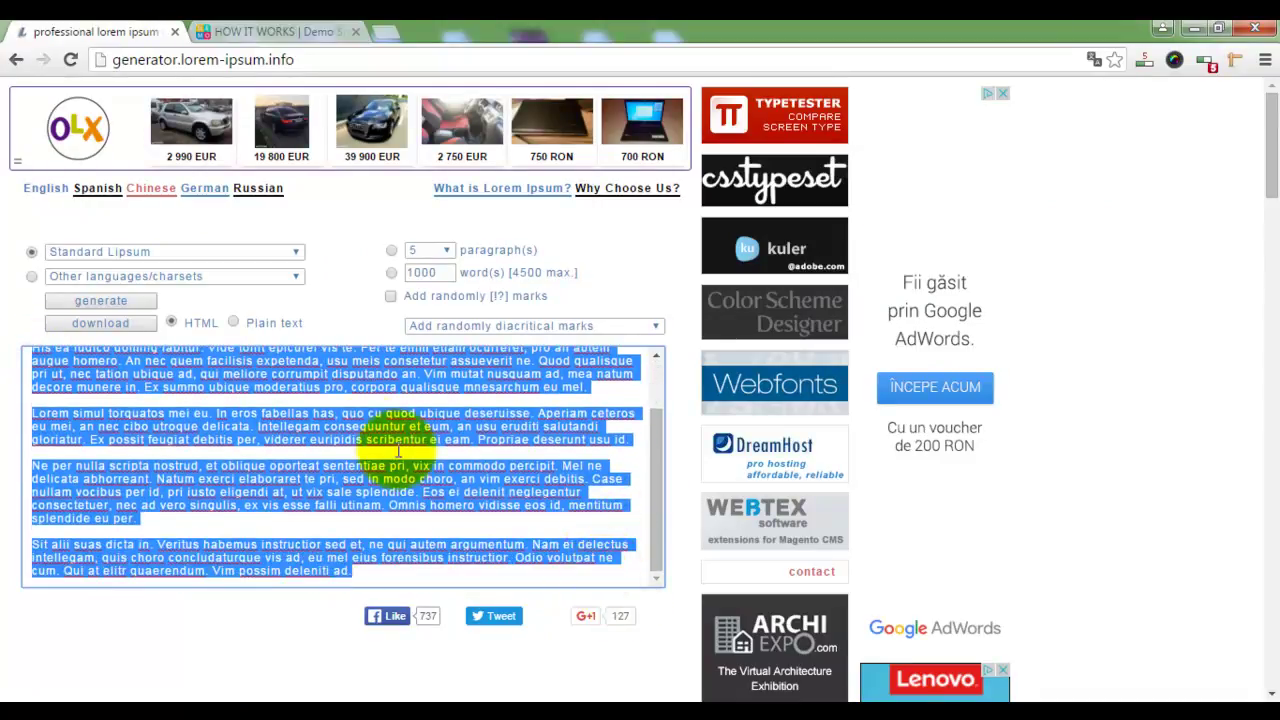
right_click(384, 438)
left_click(400, 471)
Step: Return to editing the HOW IT WORKS page and replace its content paragraph with the copied lorem ipsum paragraphs
left_click(275, 31)
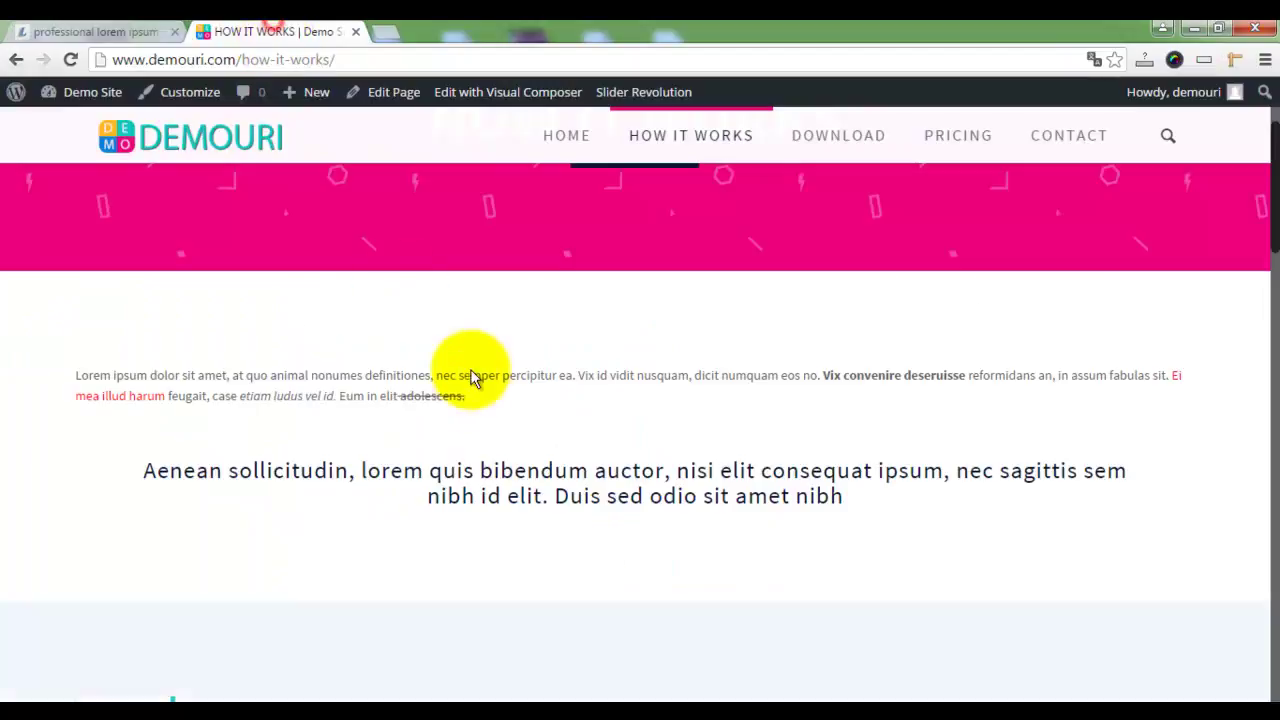
left_click(398, 96)
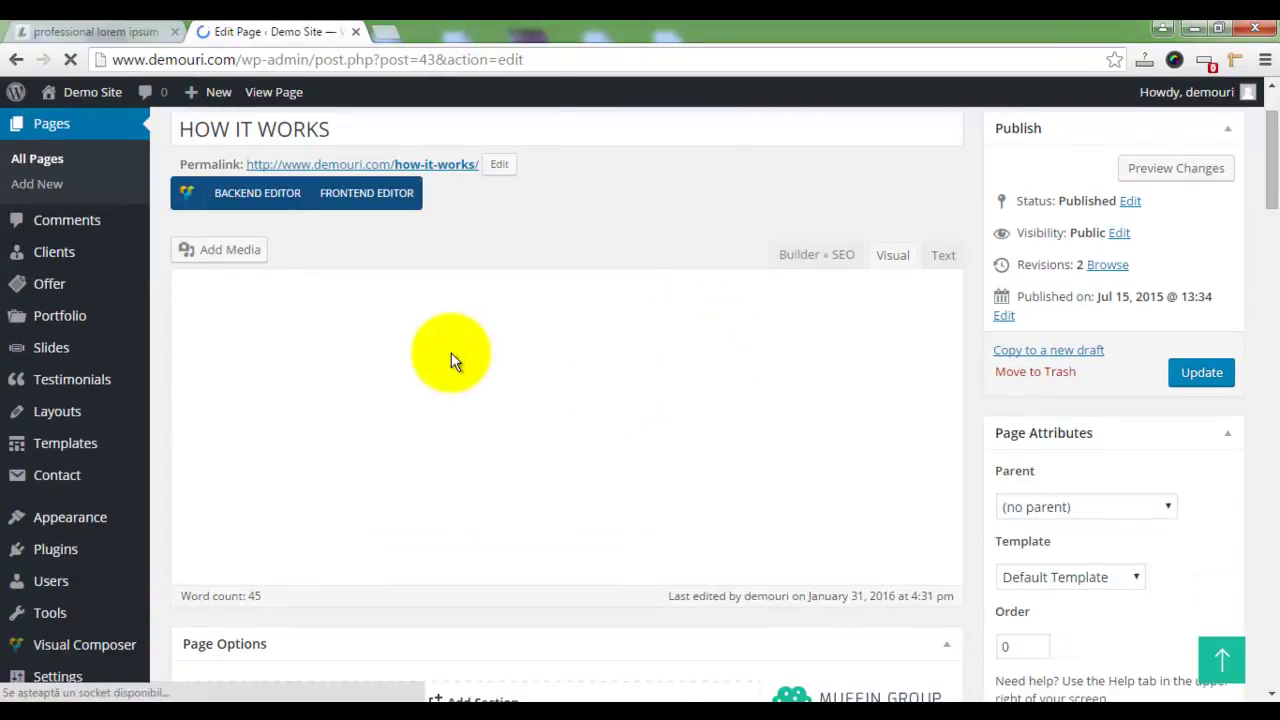
left_click(475, 420)
left_click_drag(611, 420, 172, 355)
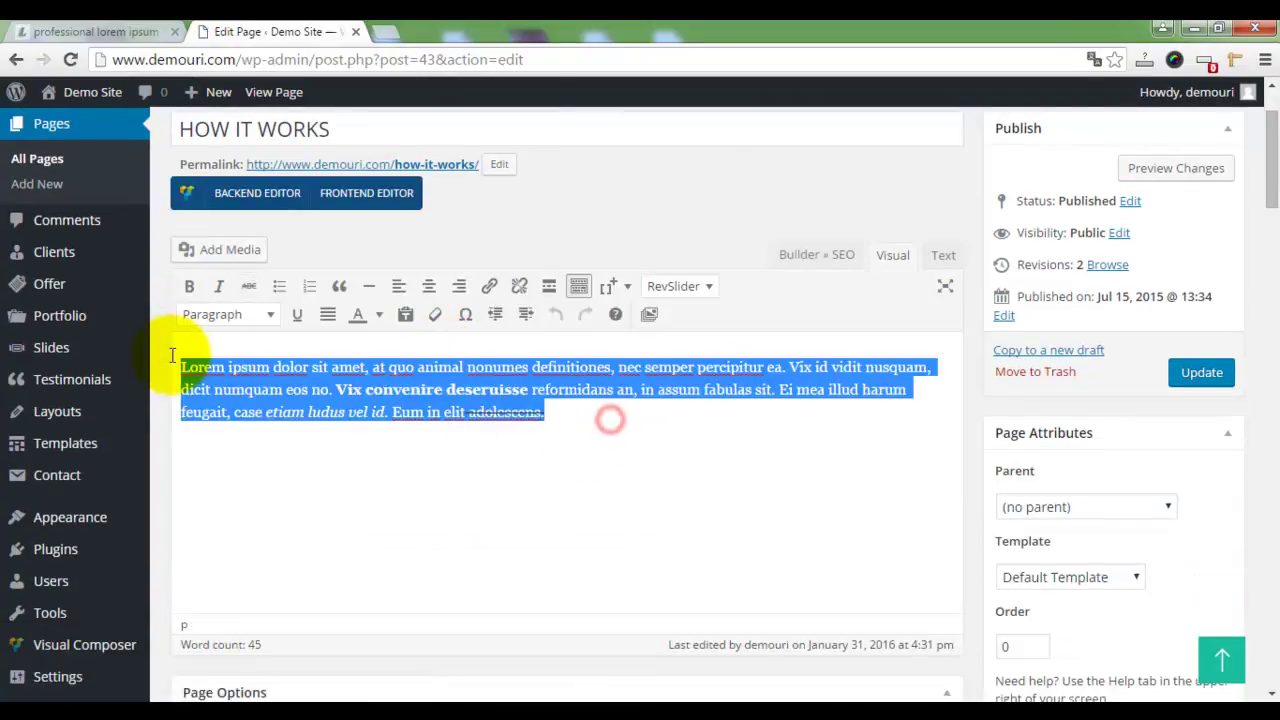
key("ctrl+v")
scroll(400, 400, "up", 2)
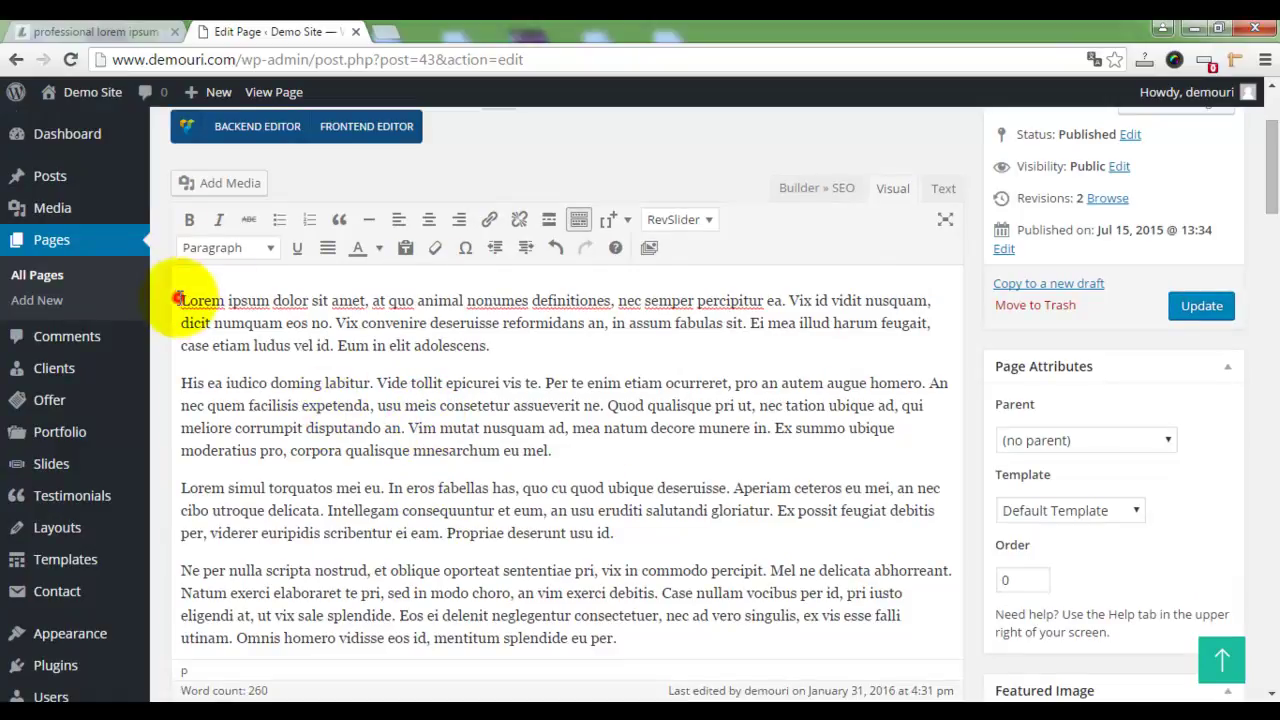
Step: Place the insertion point at the start of the first paragraph and upload the Chrysanthemum picture from Sample Pictures as media
left_click(181, 300)
left_click(216, 188)
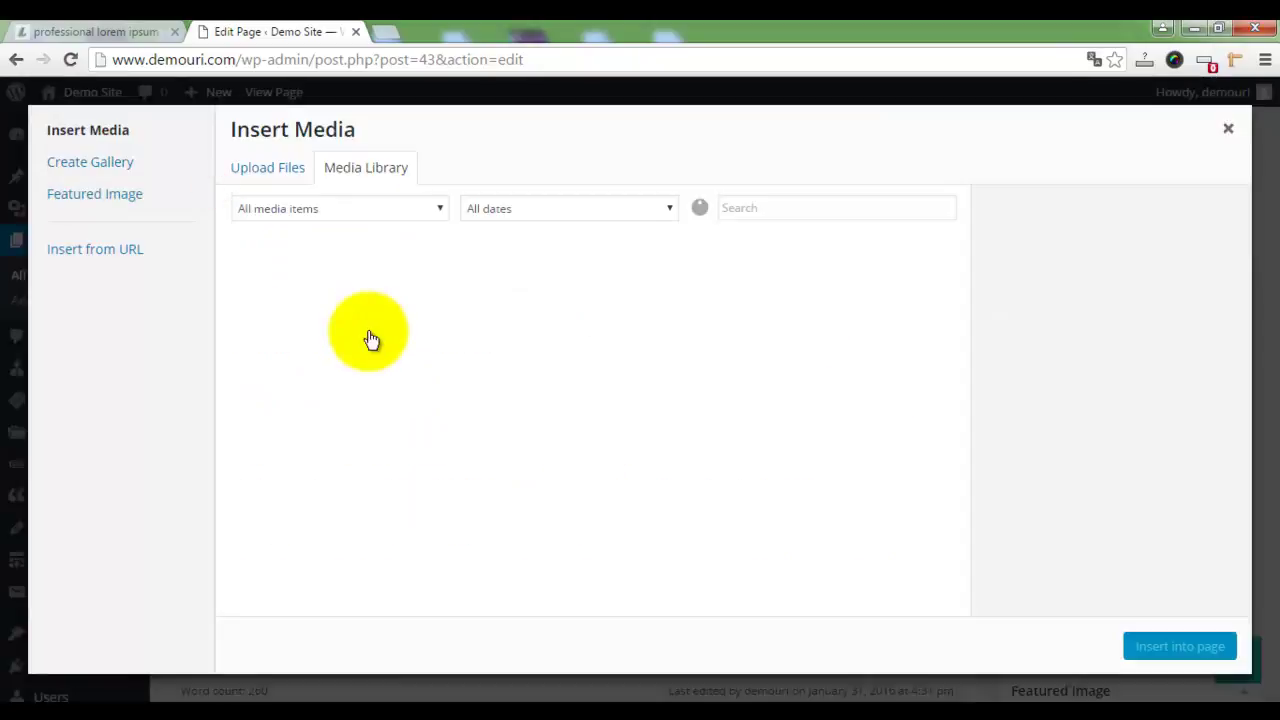
left_click(257, 172)
left_click(734, 413)
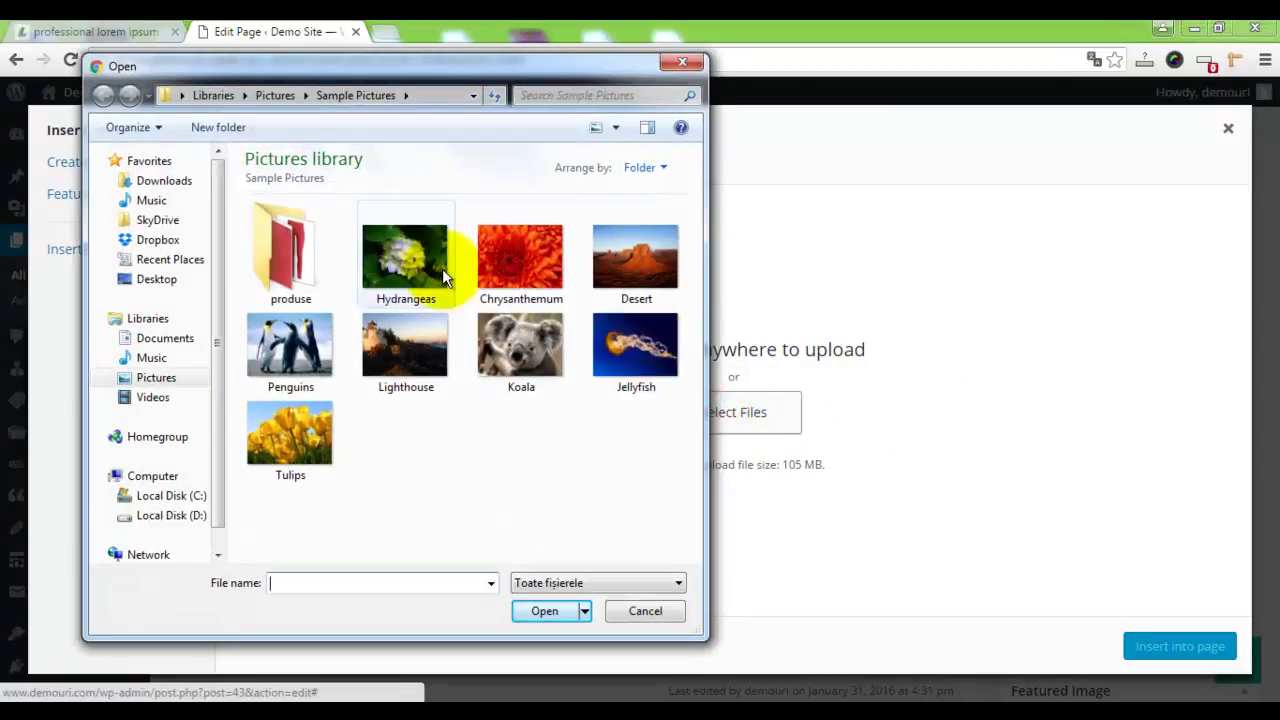
left_click(515, 268)
left_click(562, 611)
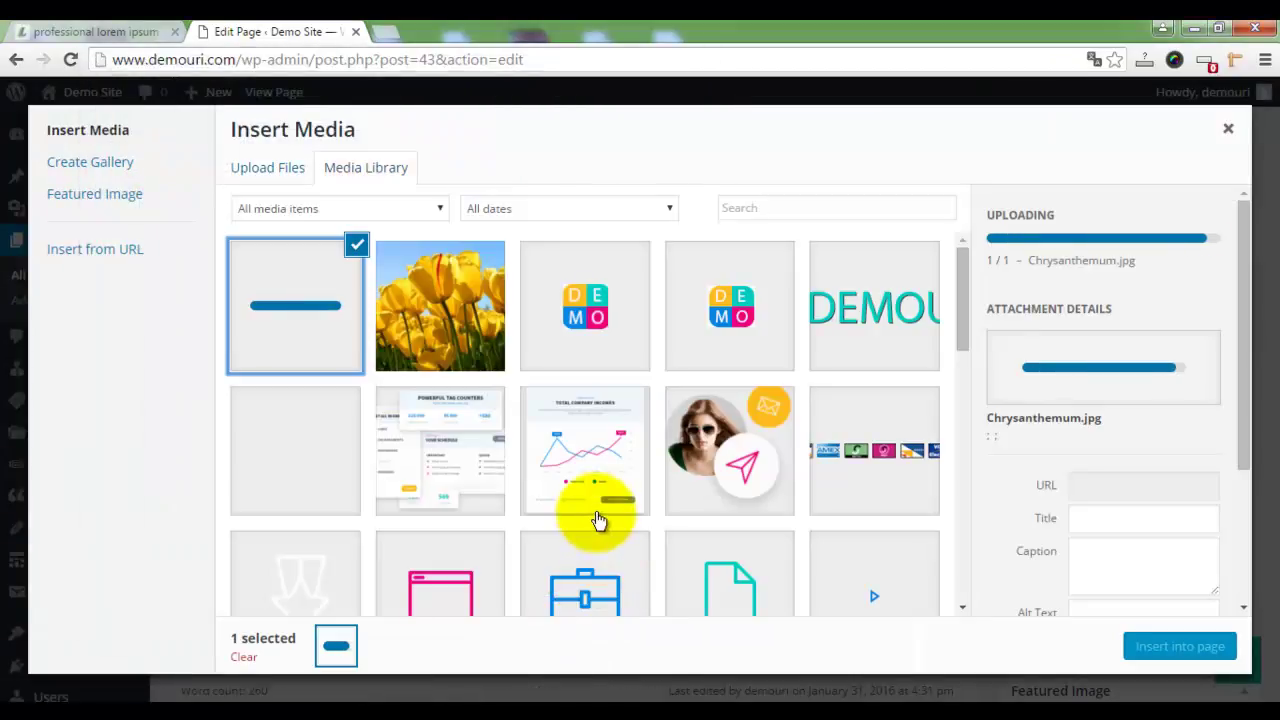
Step: Set the Chrysanthemum image's alignment to Right and size to Full Size – 1024 × 768, and insert it into the page
left_click_drag(1249, 371, 1234, 571)
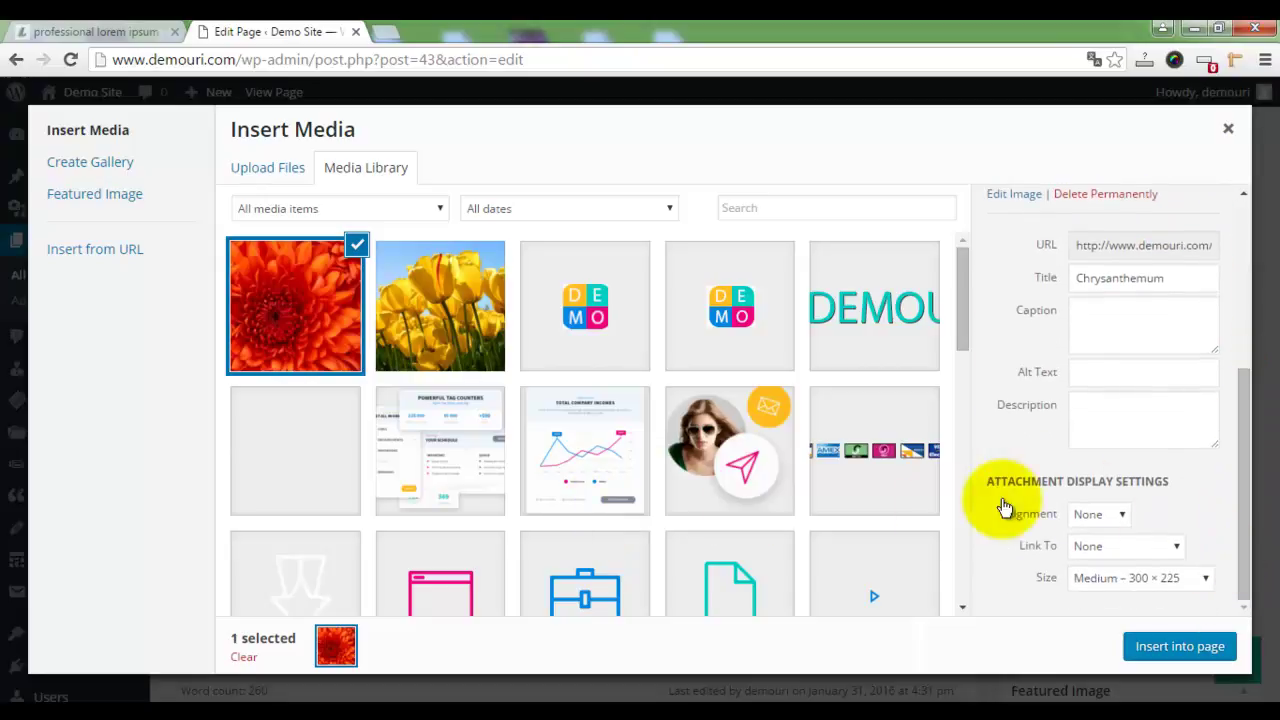
left_click(1112, 515)
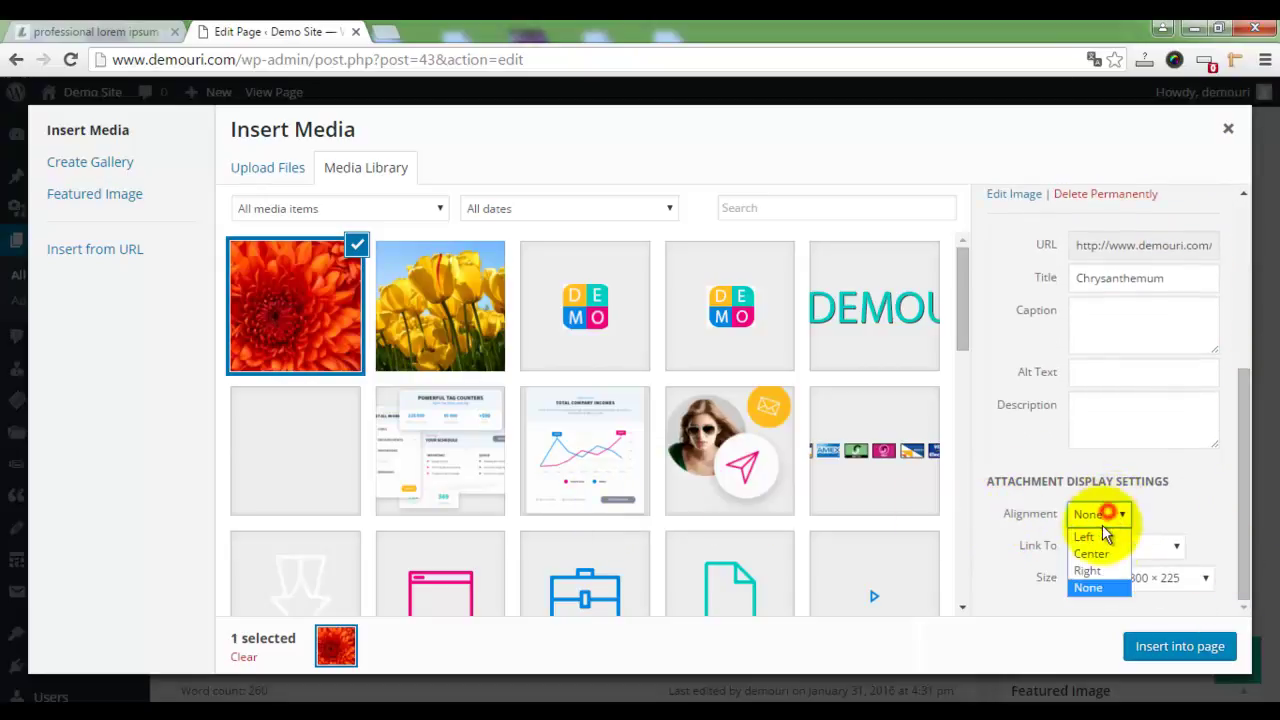
left_click(1127, 586)
left_click(1117, 652)
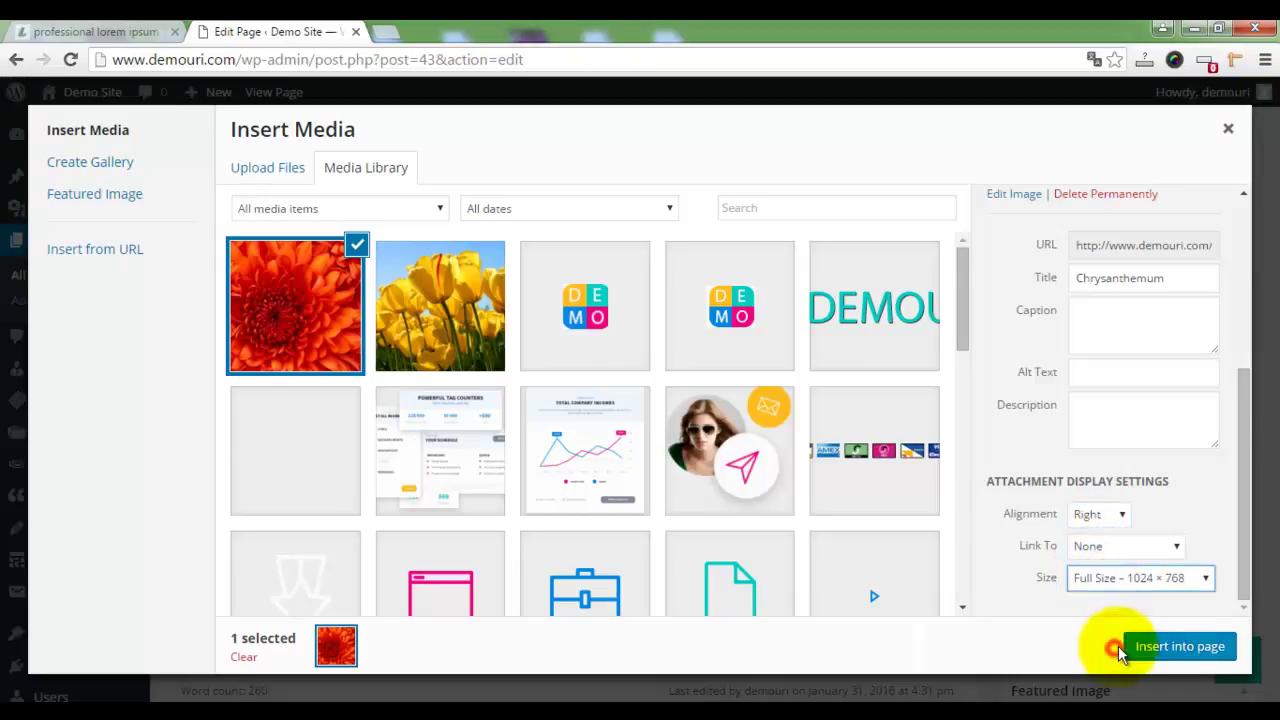
left_click(1165, 647)
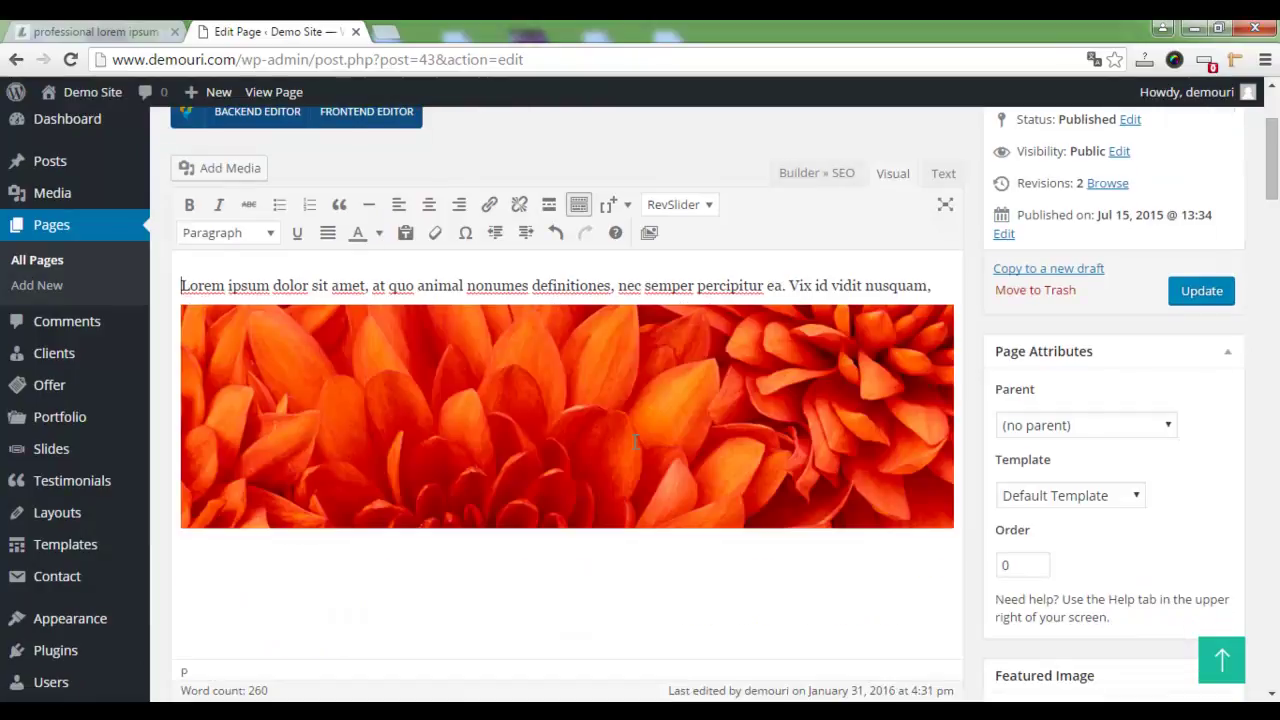
Step: Shrink the inserted flower image to about half the content width and update the page
left_click(389, 429)
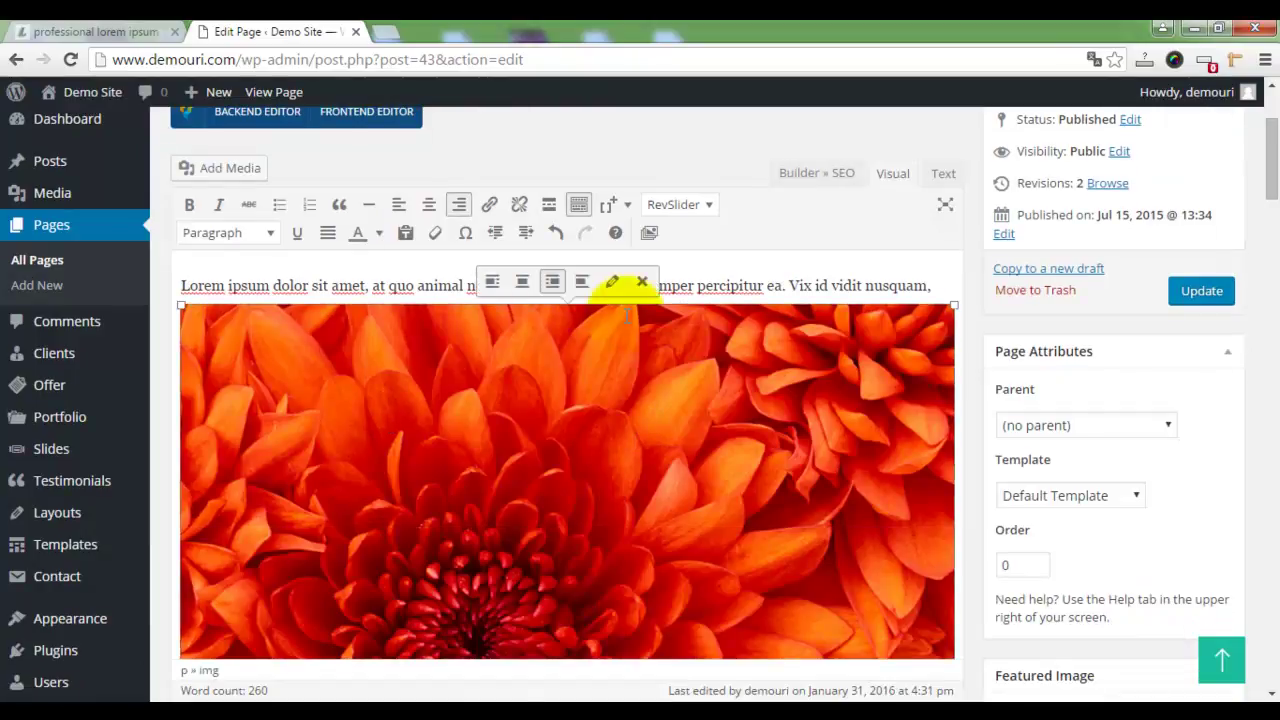
left_click_drag(178, 302, 565, 462)
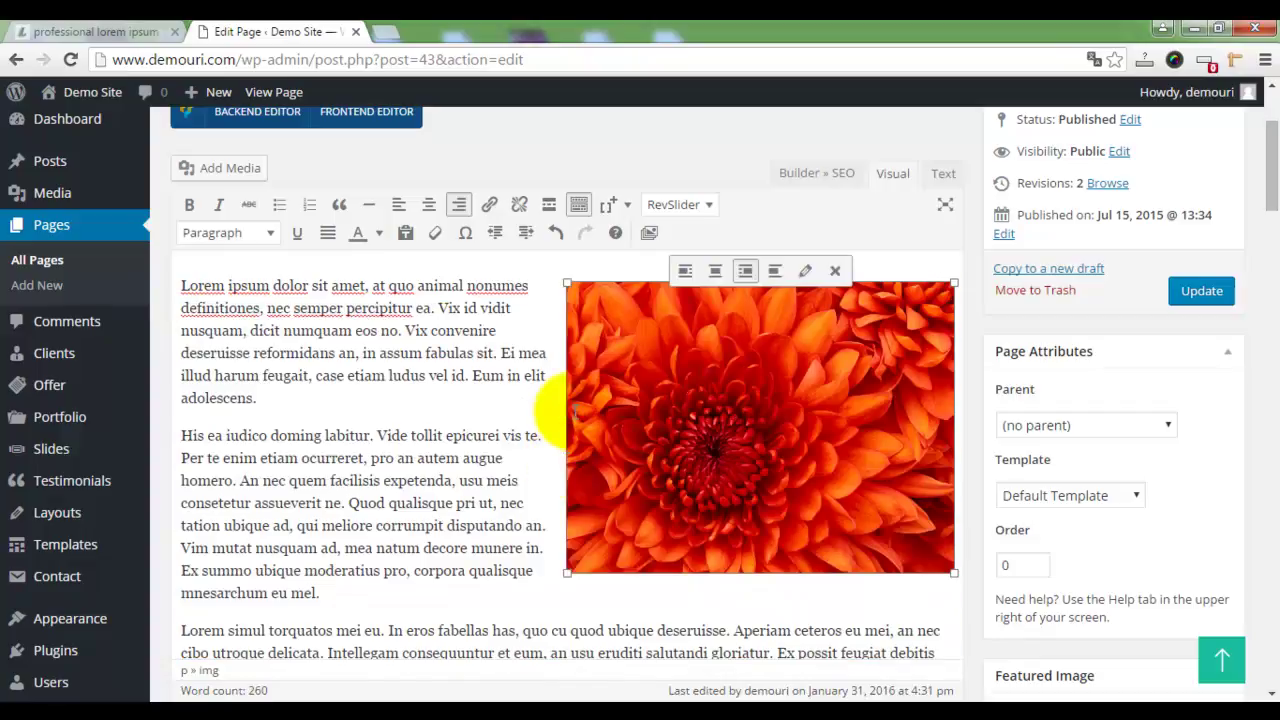
left_click(1201, 290)
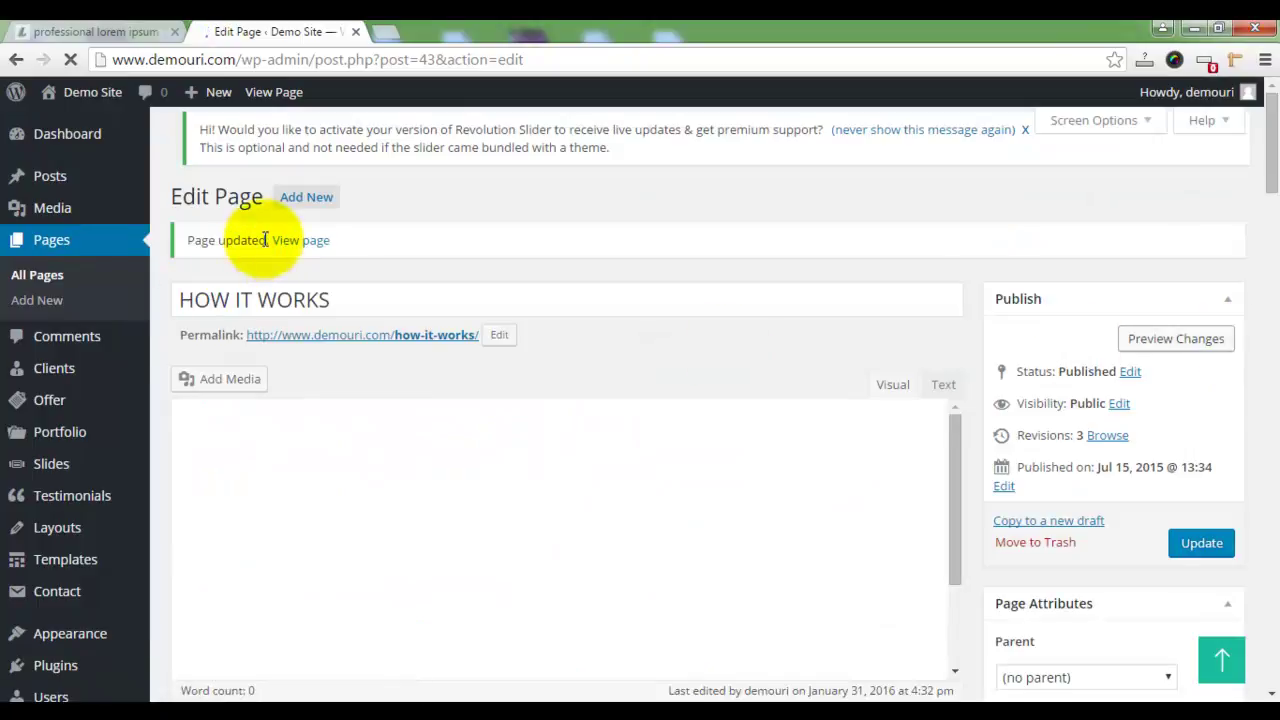
Step: View the updated HOW IT WORKS page and examine the paragraphs beside the flower image
left_click_drag(265, 240, 201, 240)
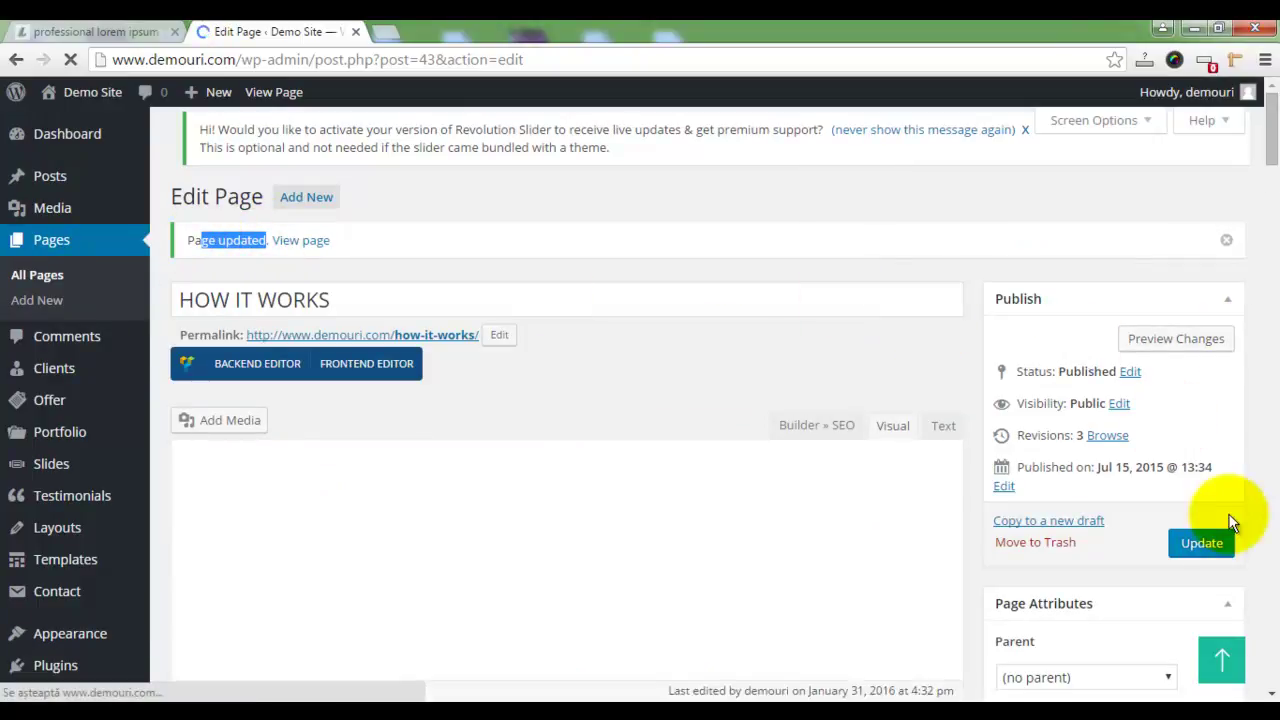
left_click(301, 241)
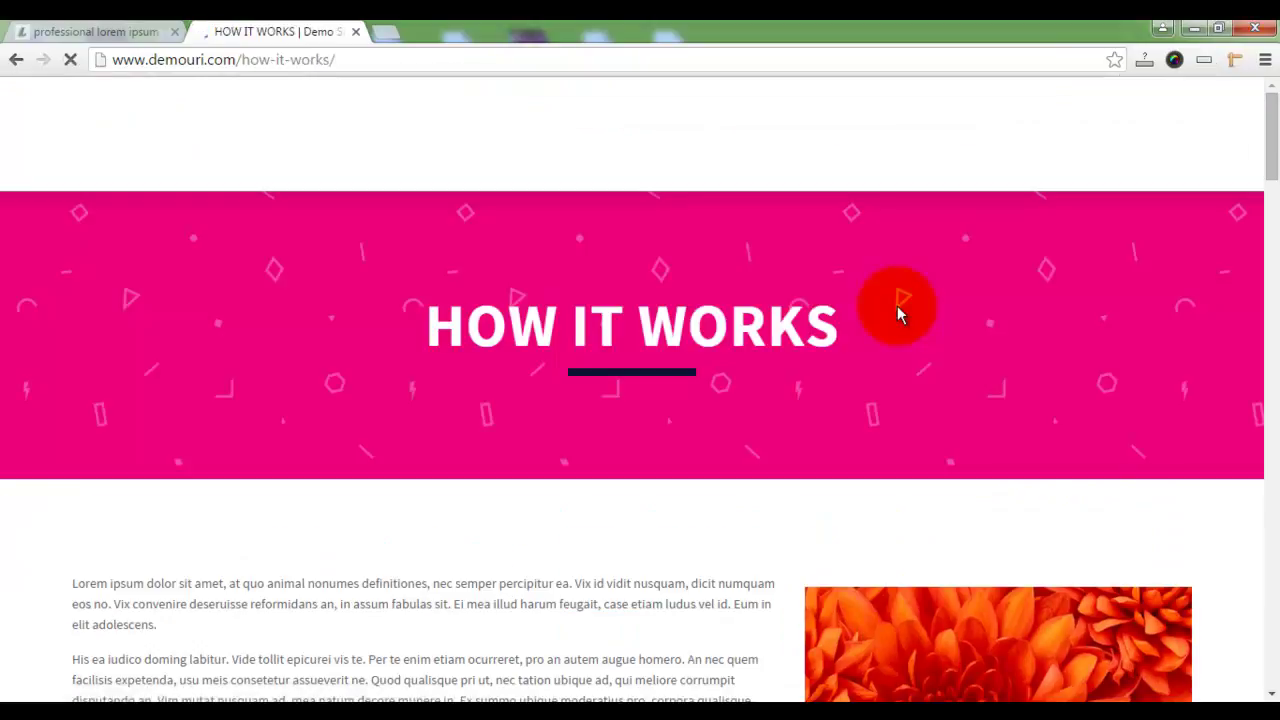
scroll(872, 372, "down", 3)
scroll(868, 372, "down", 2)
left_click_drag(655, 432, 265, 258)
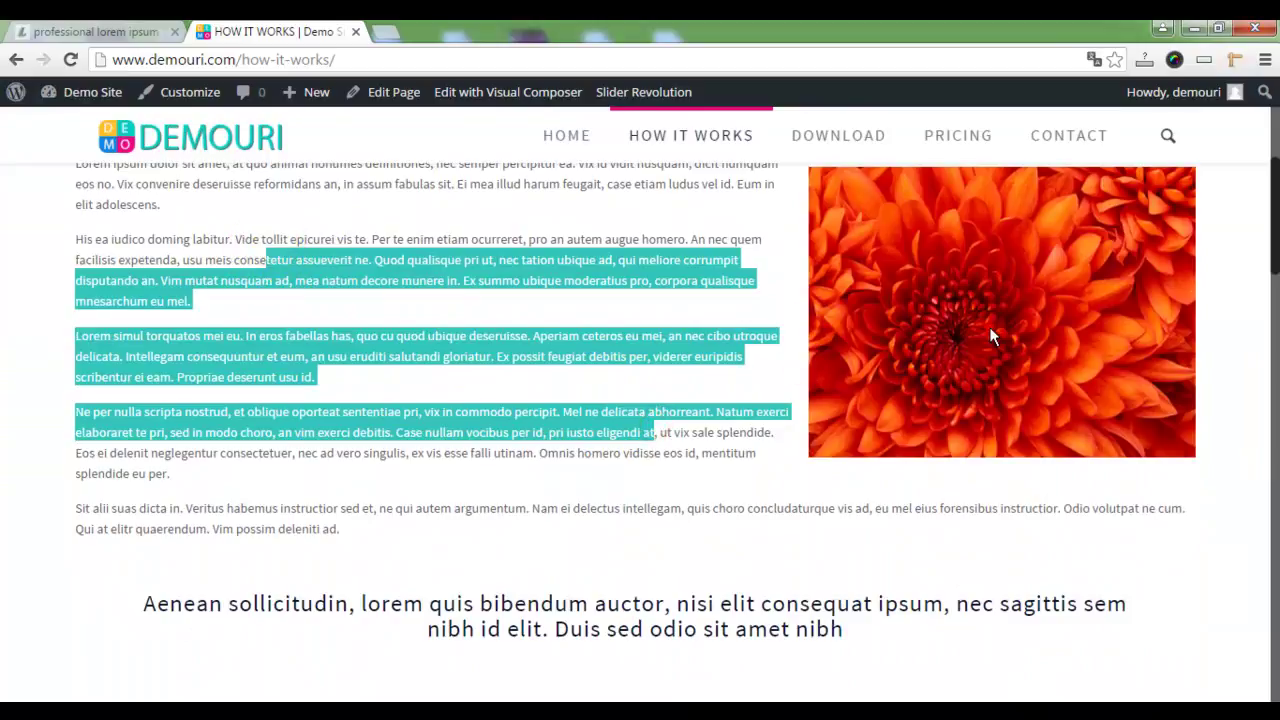
left_click(745, 330)
scroll(857, 443, "up", 3)
Step: Copy the address of the site's Contact page and return to the HOW IT WORKS page
left_click(1085, 137)
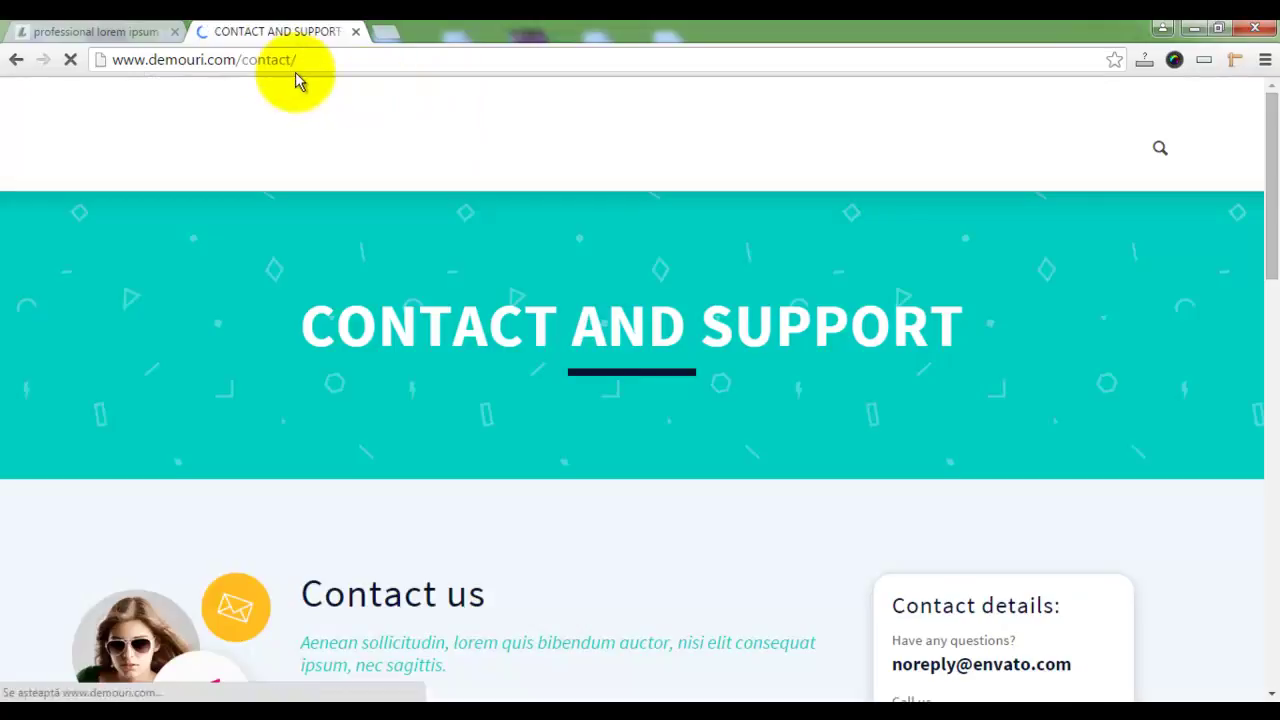
left_click(257, 59)
key("ctrl+c")
right_click(263, 63)
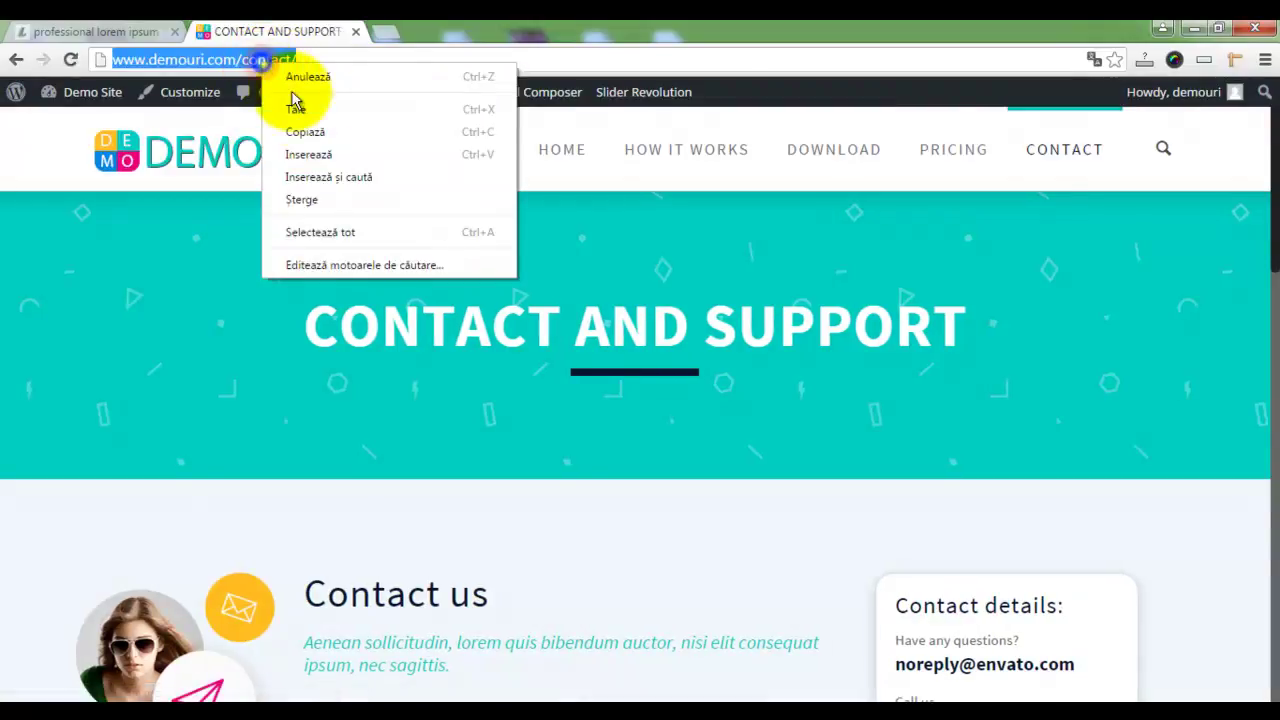
left_click(305, 131)
left_click(15, 59)
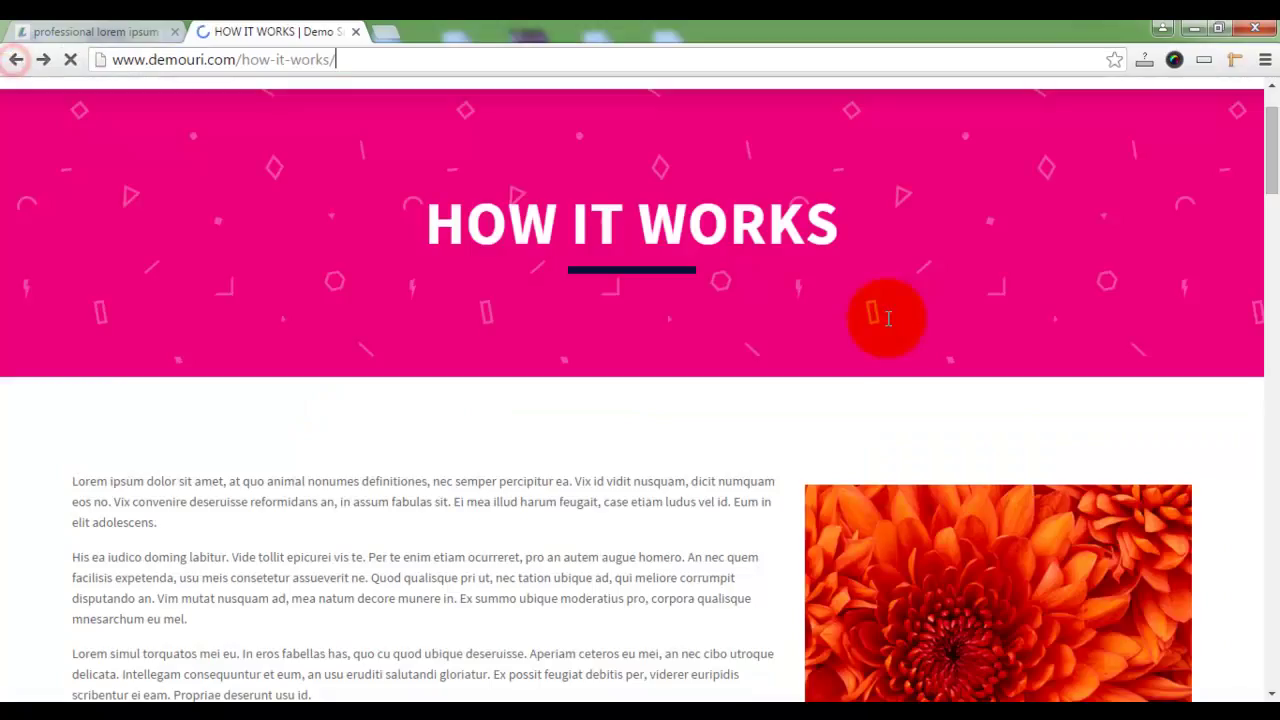
scroll(887, 326, "down", 1)
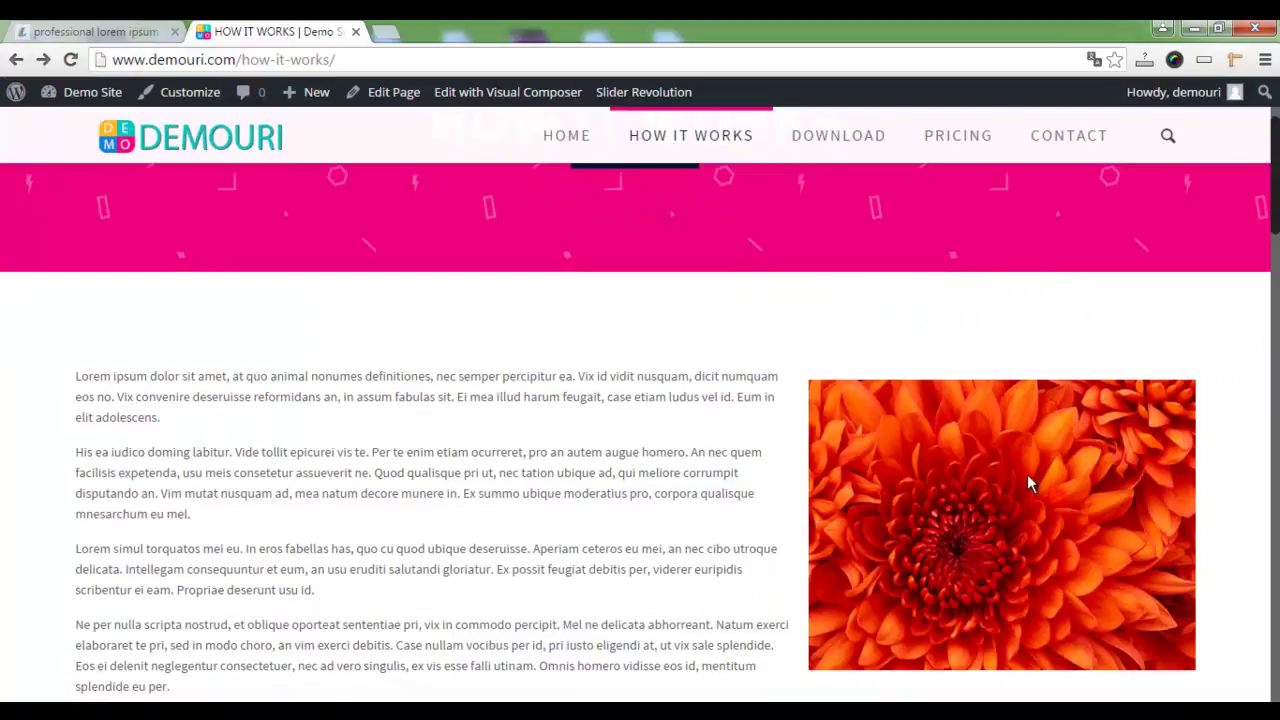
left_click(100, 31)
left_click(252, 33)
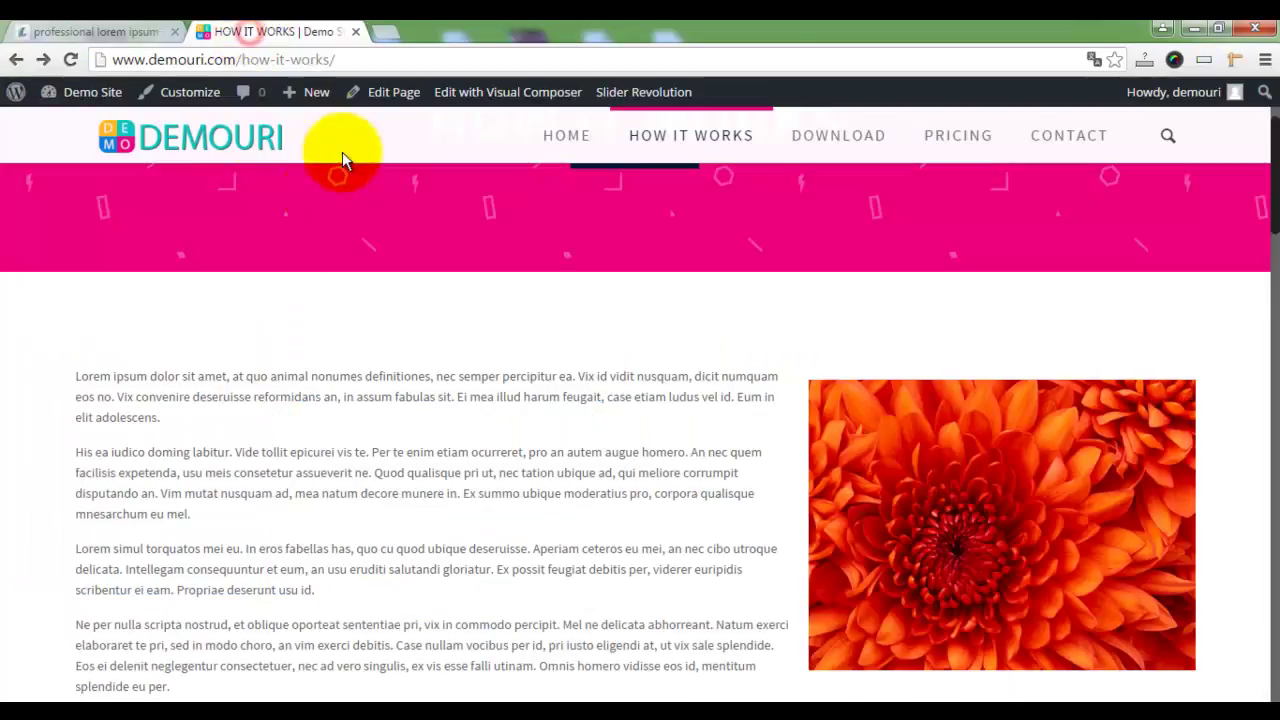
Step: Edit the HOW IT WORKS page and link the flower image to the copied Contact page address
left_click(388, 91)
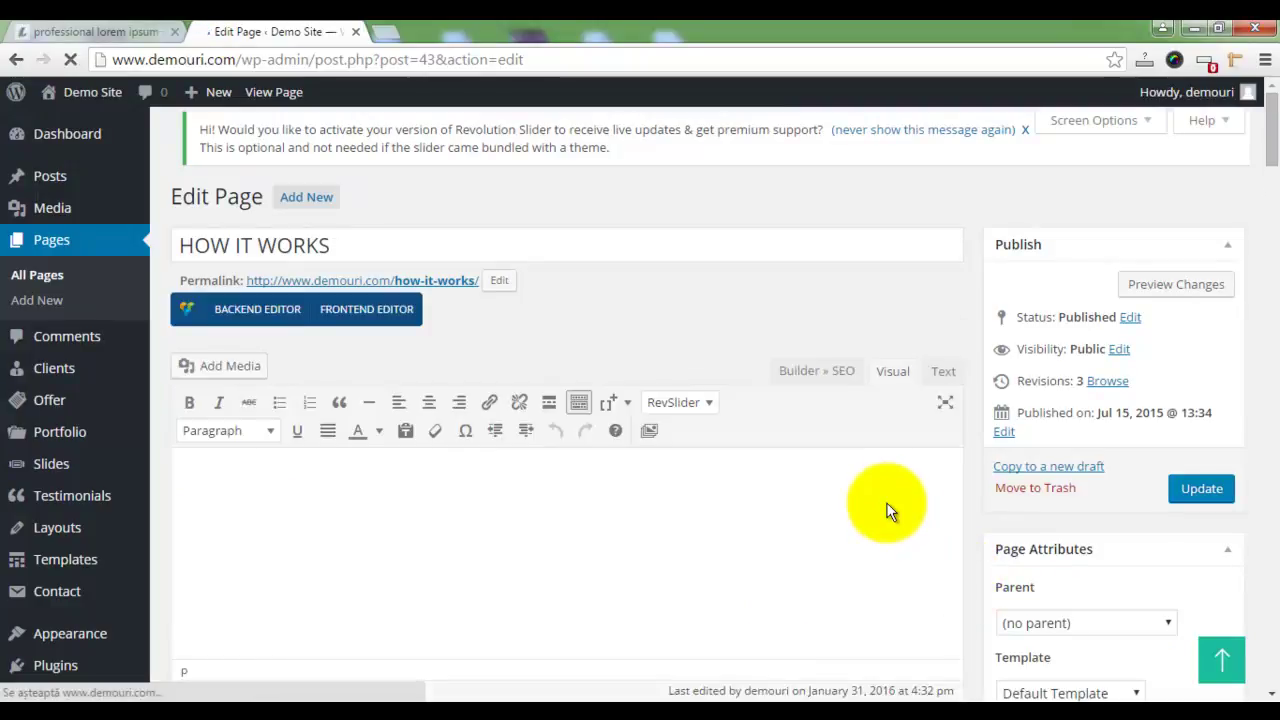
scroll(886, 511, "down", 2)
left_click(836, 478)
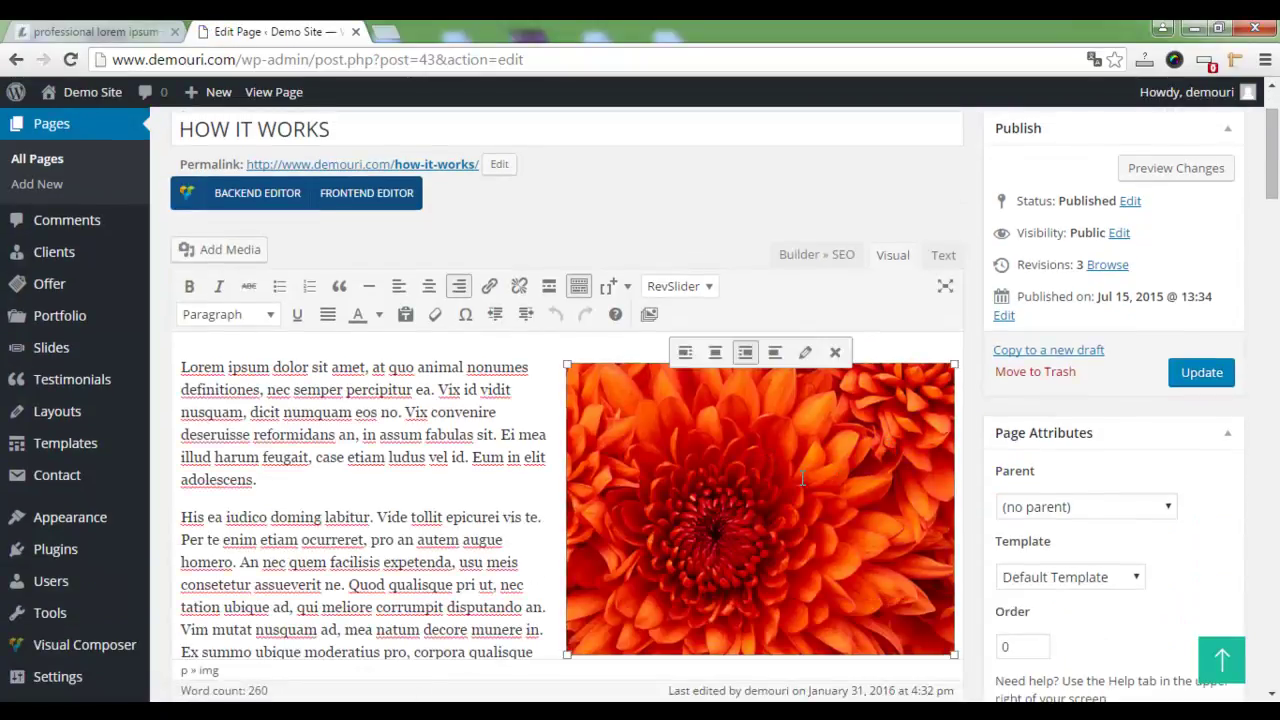
left_click(490, 288)
right_click(557, 357)
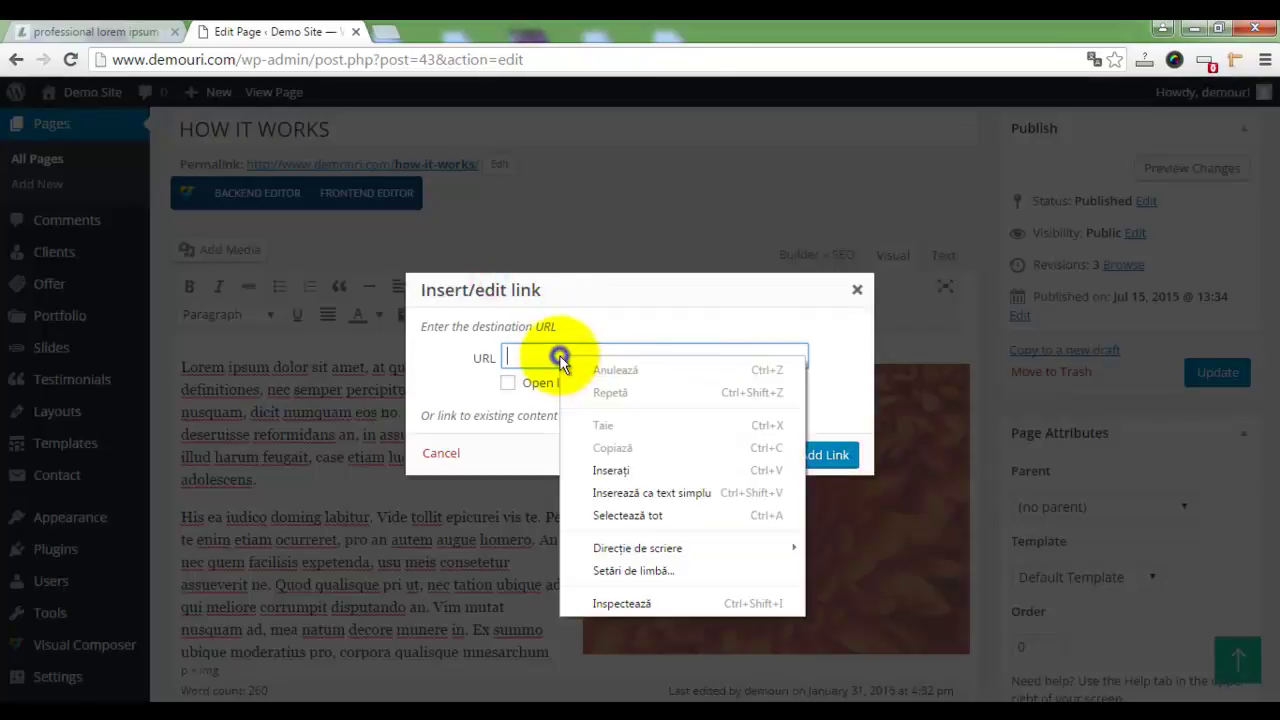
left_click(612, 471)
left_click(821, 454)
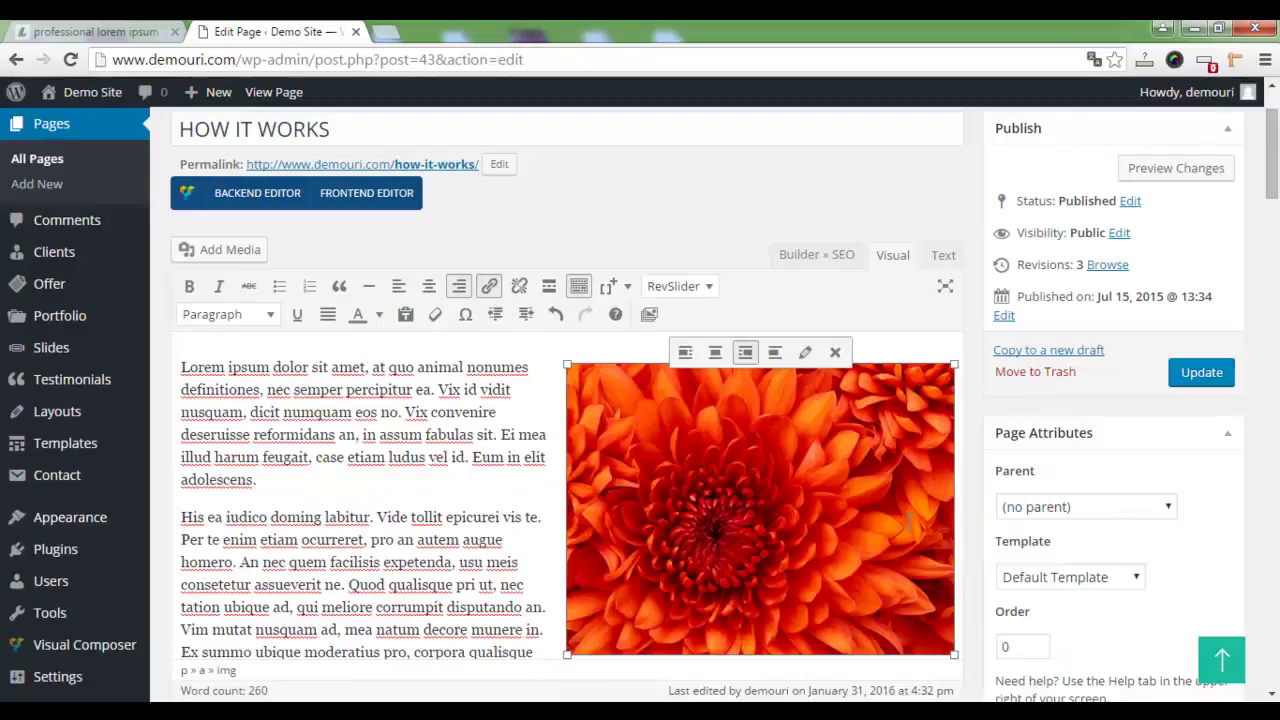
Step: Update the page and add the text "Link: contact" at the end of the first paragraph
left_click(1185, 375)
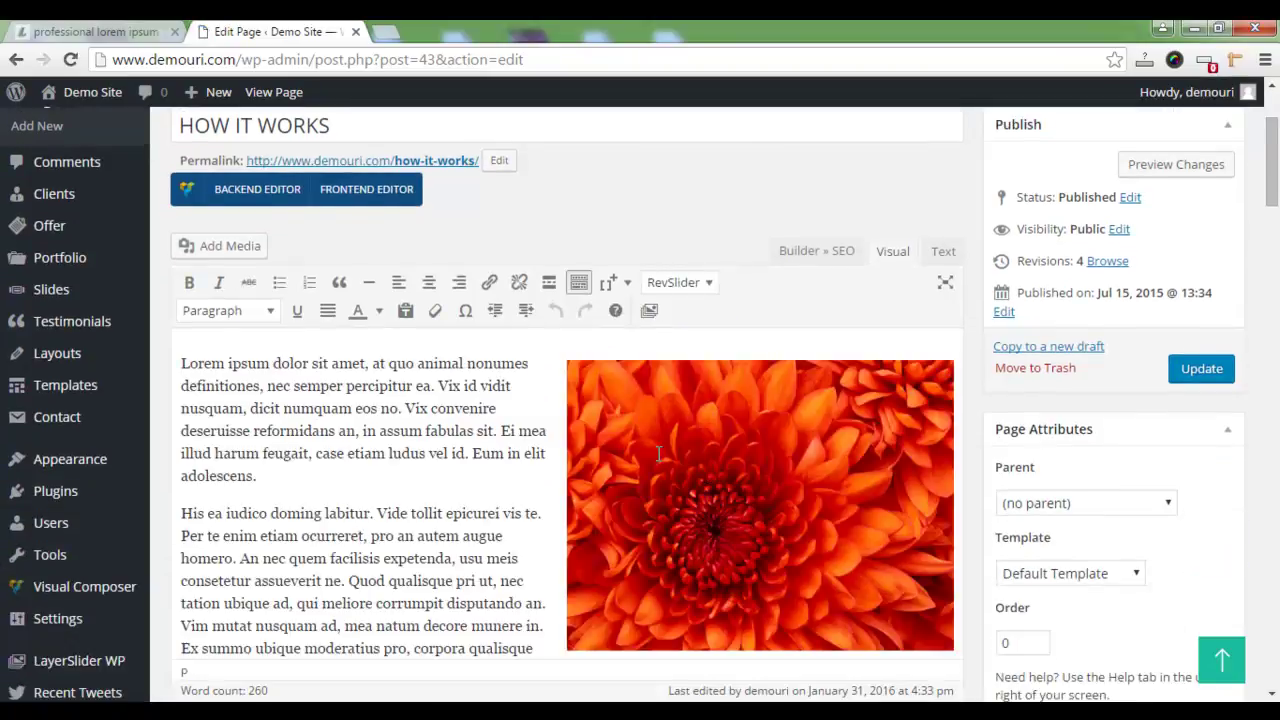
scroll(640, 450, "down", 1)
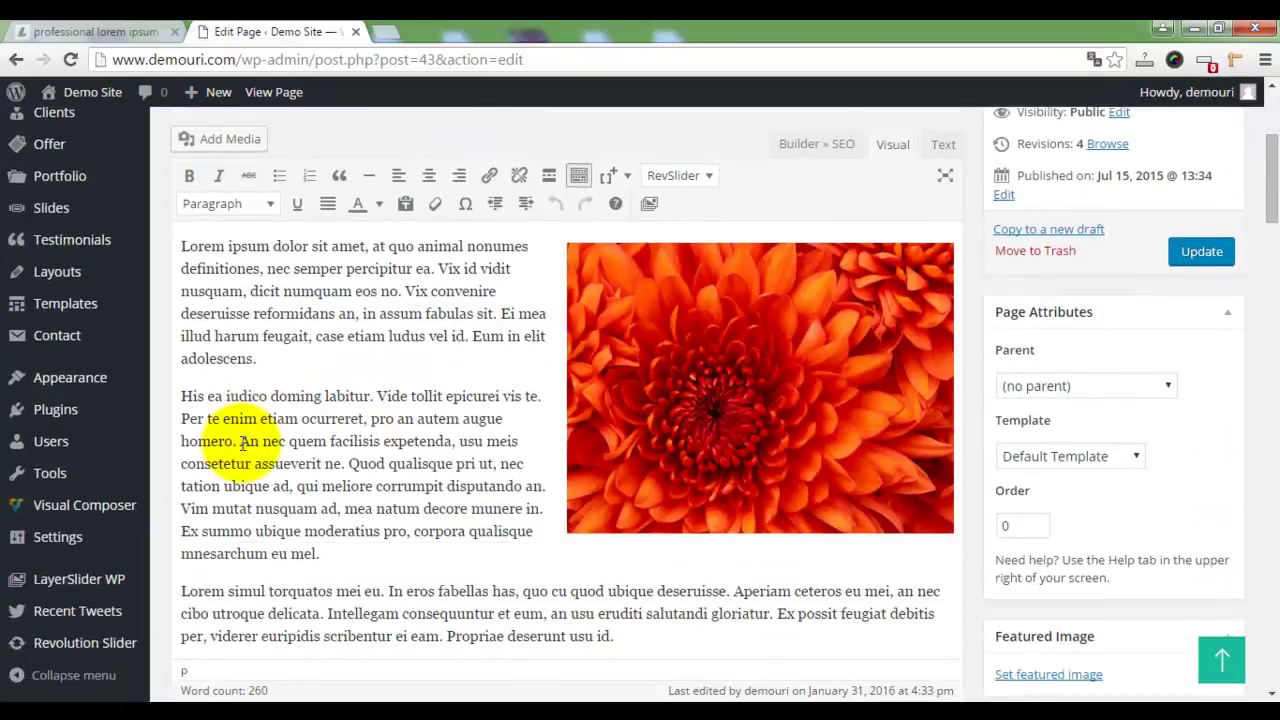
left_click_drag(238, 441, 200, 420)
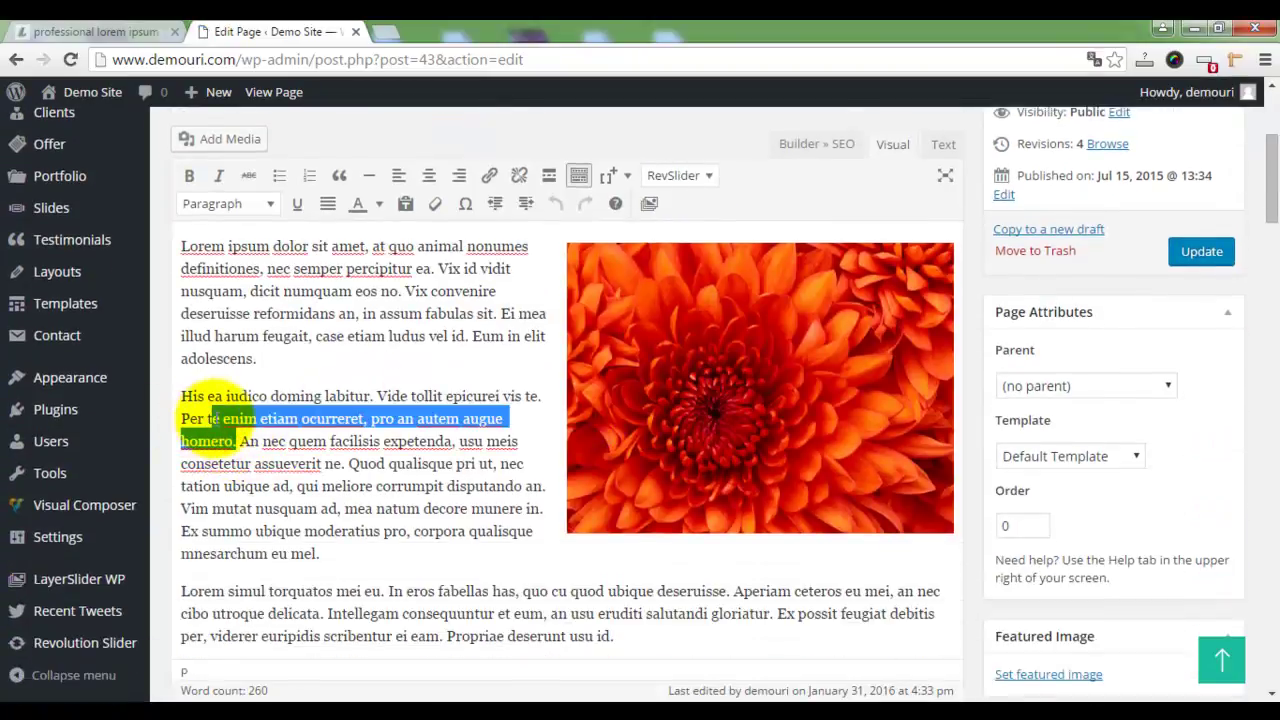
left_click(272, 438)
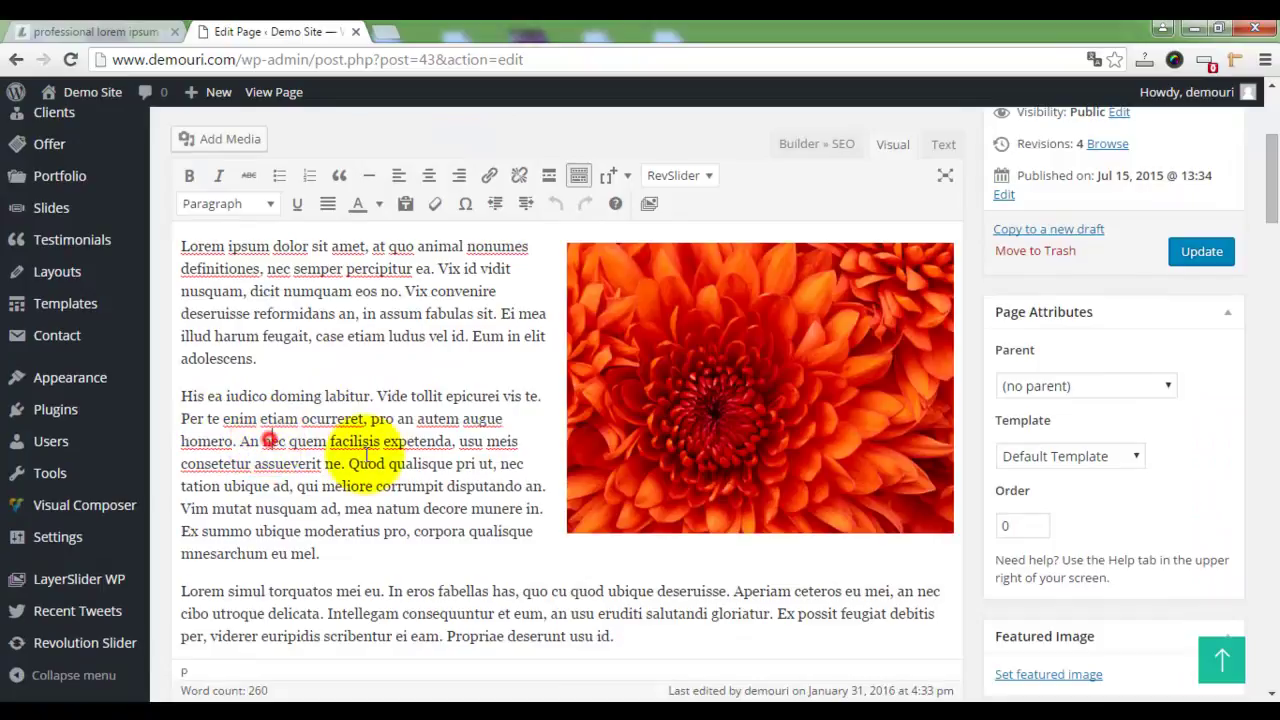
left_click(260, 359)
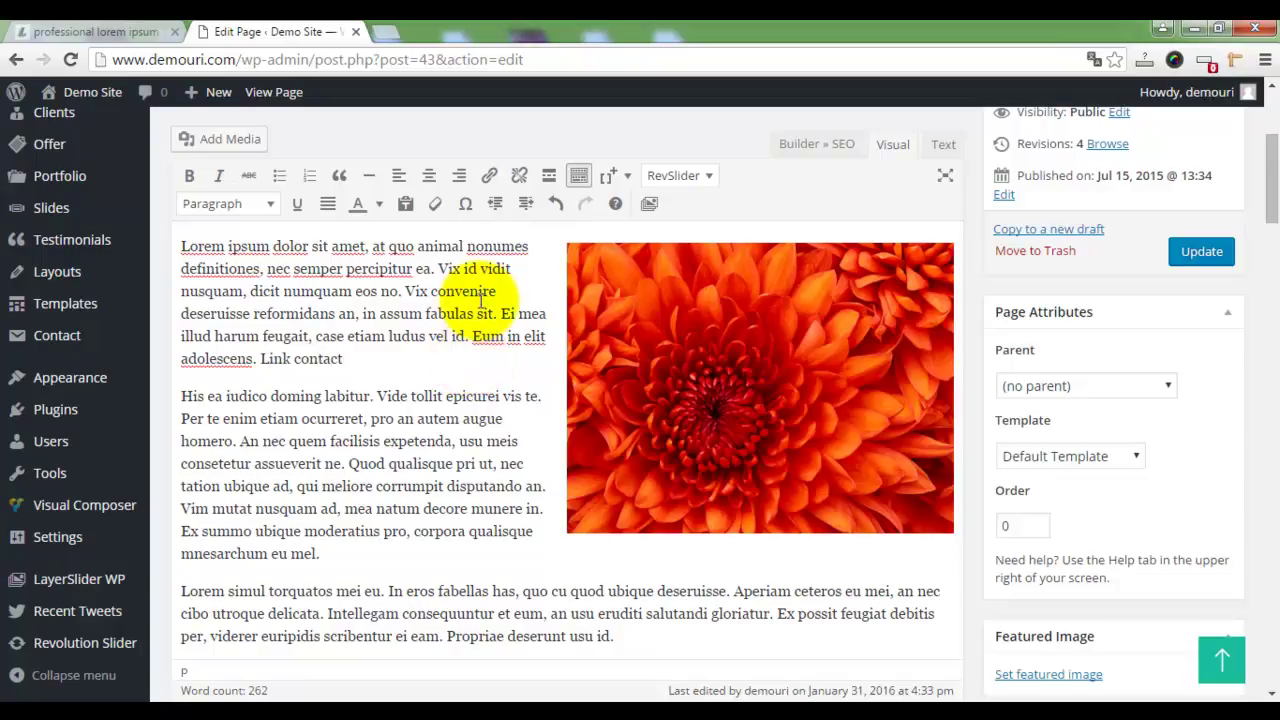
left_click_drag(345, 358, 298, 360)
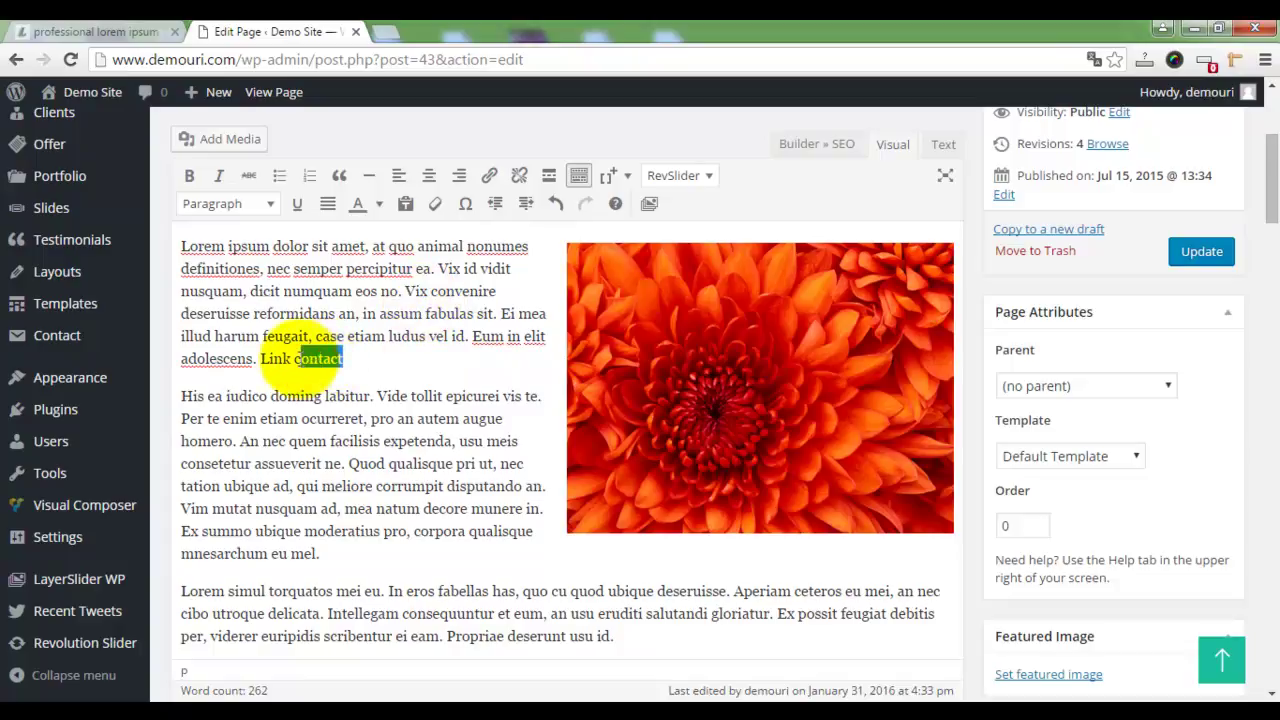
left_click(291, 358)
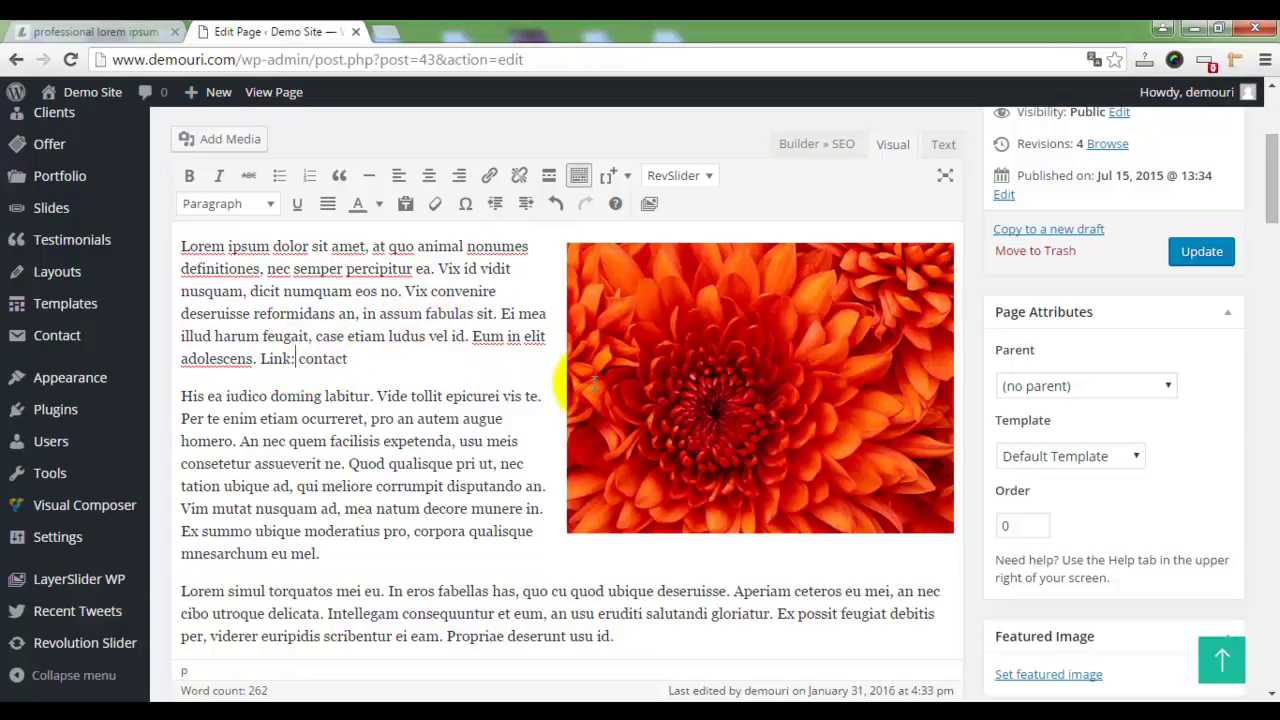
Step: Open the link settings for the word "contact" in the first paragraph
double_click(340, 358)
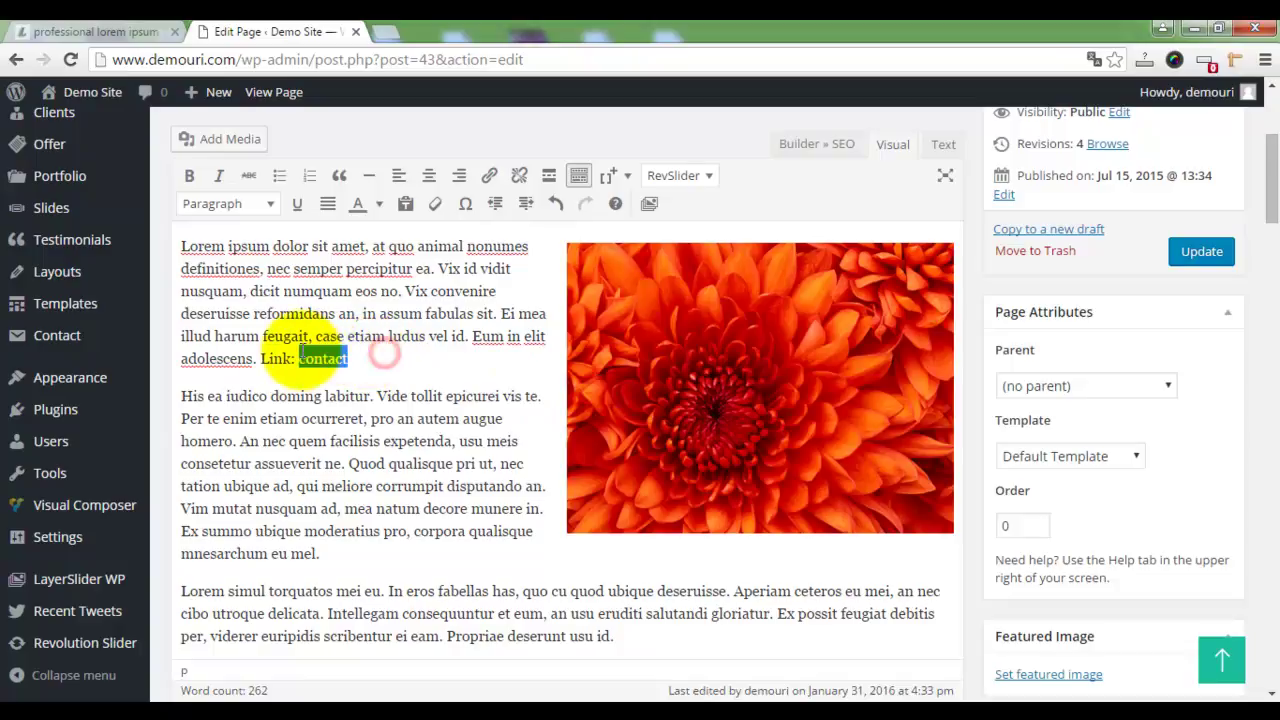
left_click(489, 175)
right_click(601, 357)
left_click(665, 480)
left_click_drag(735, 356, 670, 356)
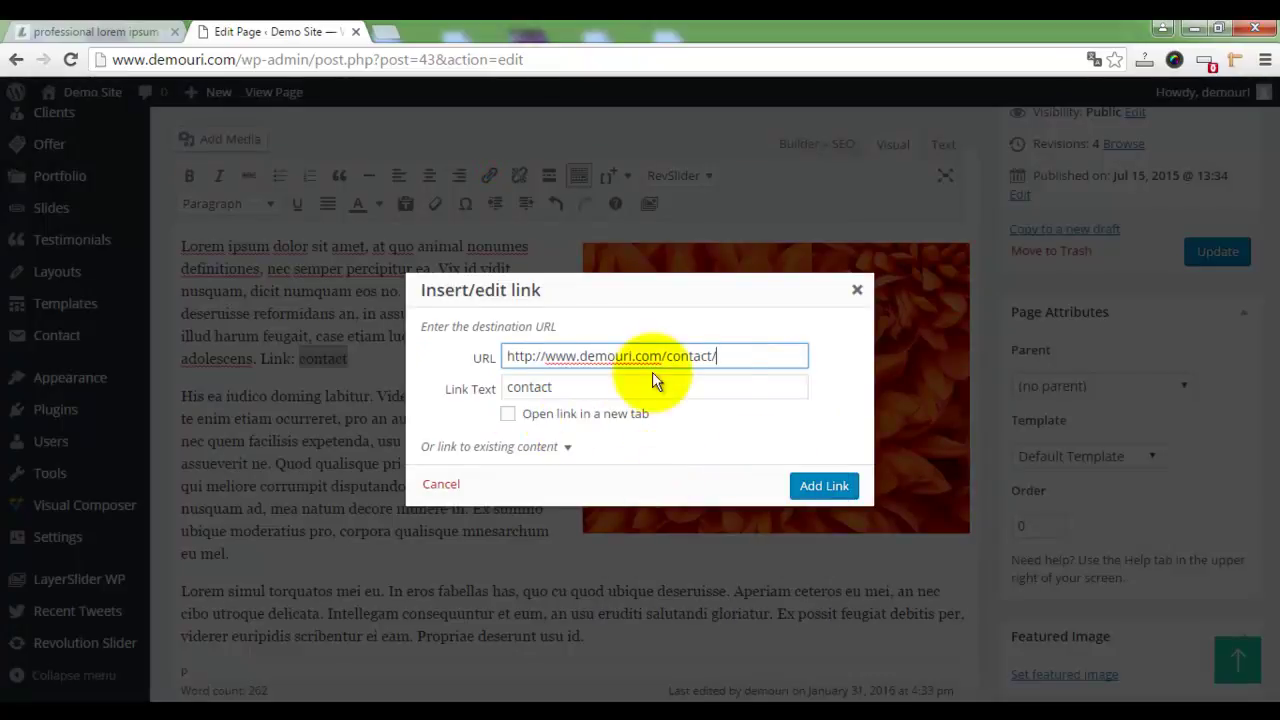
left_click_drag(588, 357, 507, 357)
key("BackSpace")
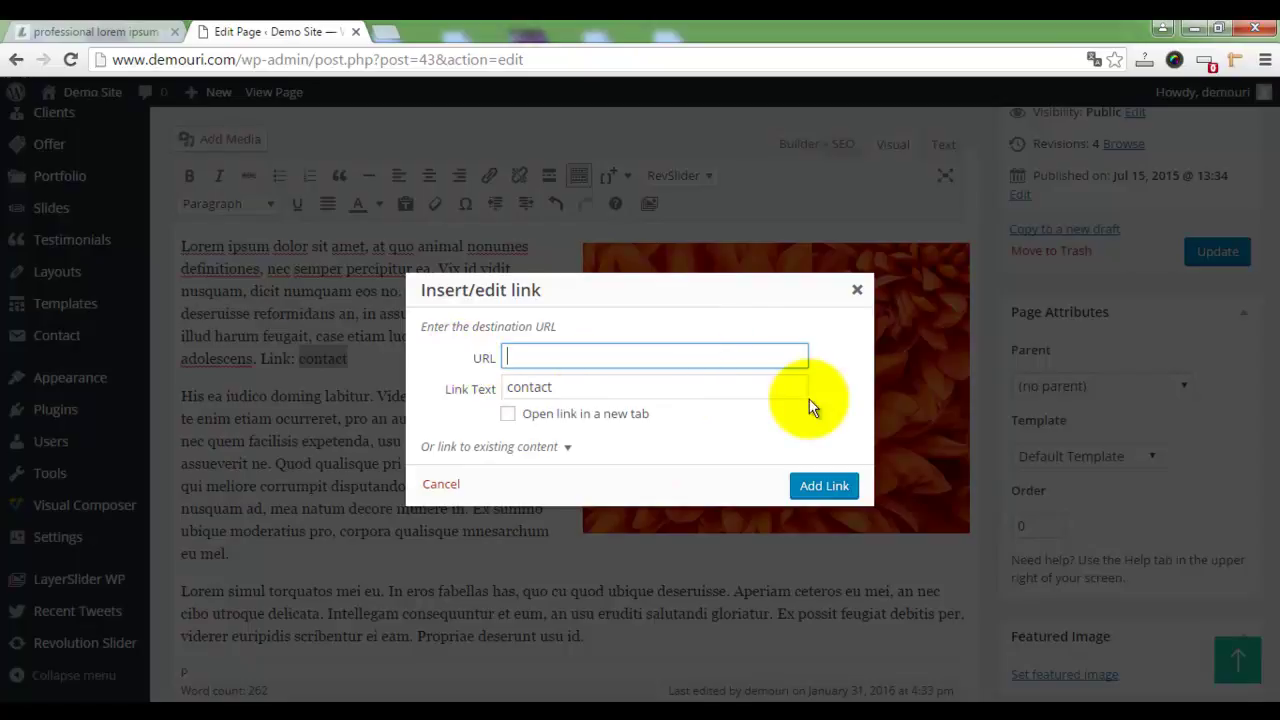
Step: Link the word "contact" to the existing CONTACT AND SUPPORT page, update the page and dismiss the antivirus notification
left_click(530, 446)
scroll(540, 450, "down", 2)
scroll(525, 455, "down", 2)
scroll(528, 451, "up", 2)
scroll(530, 455, "down", 1)
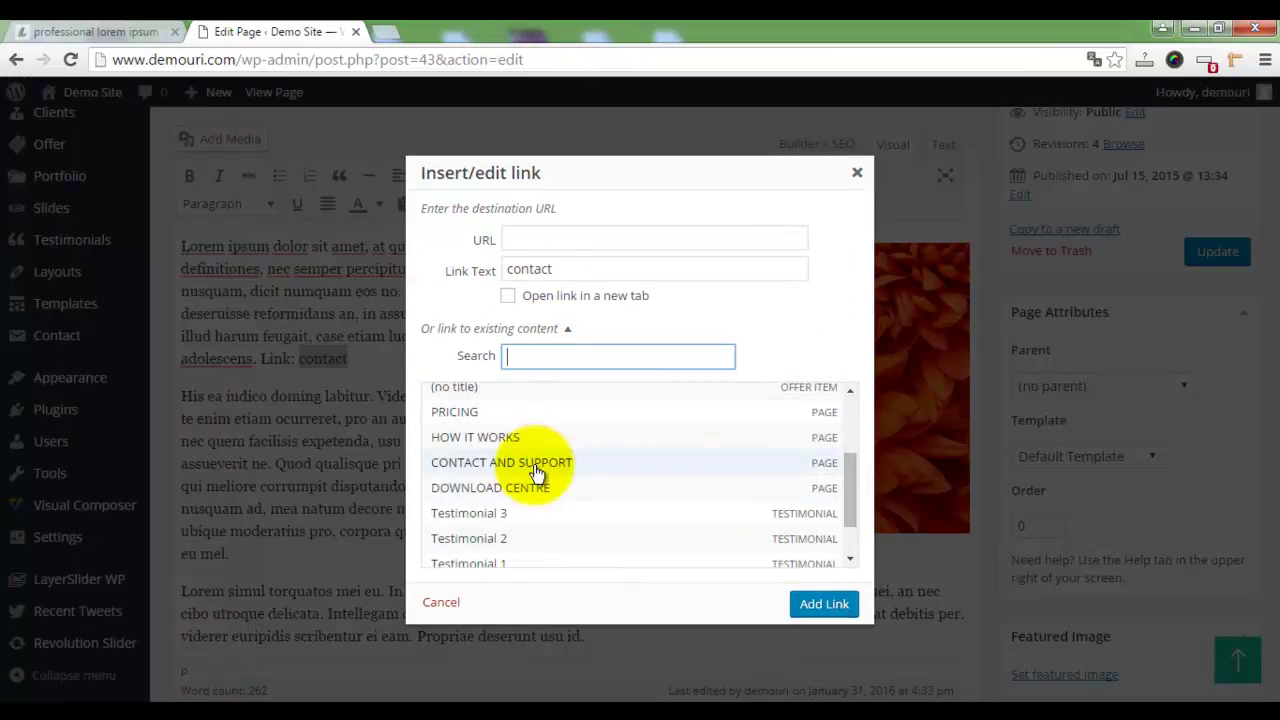
left_click(550, 465)
left_click(698, 241)
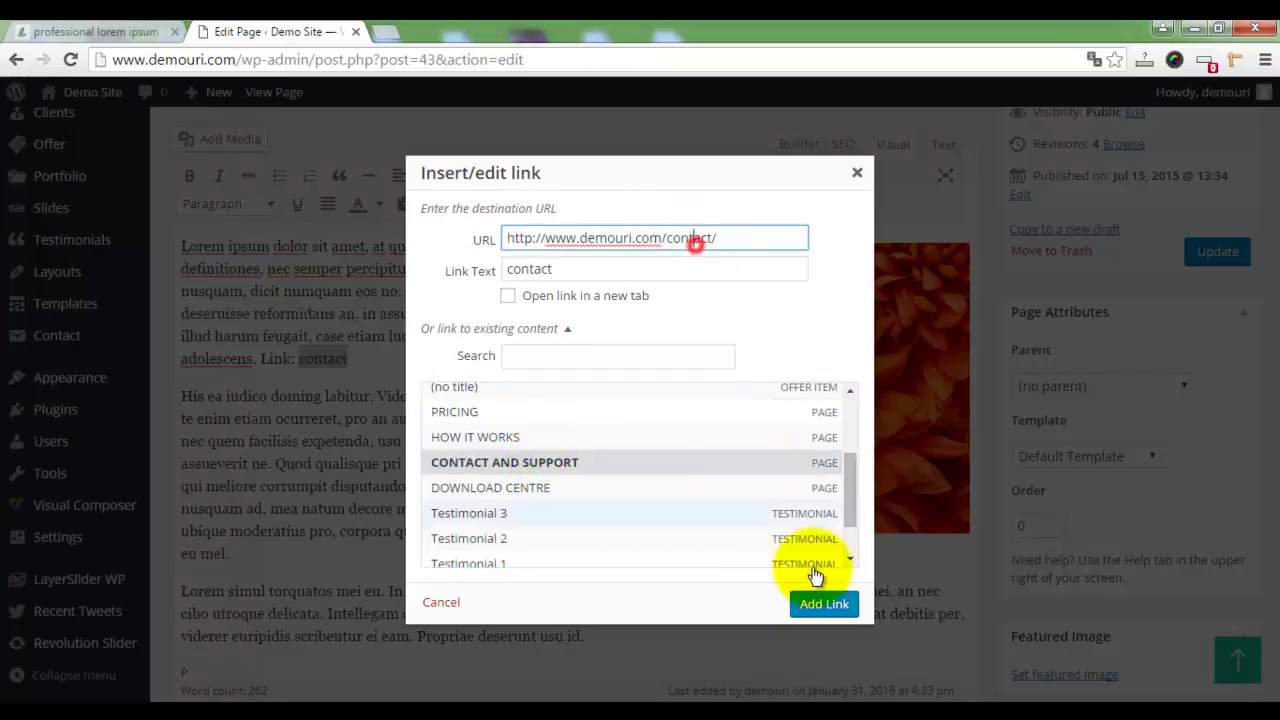
left_click(824, 606)
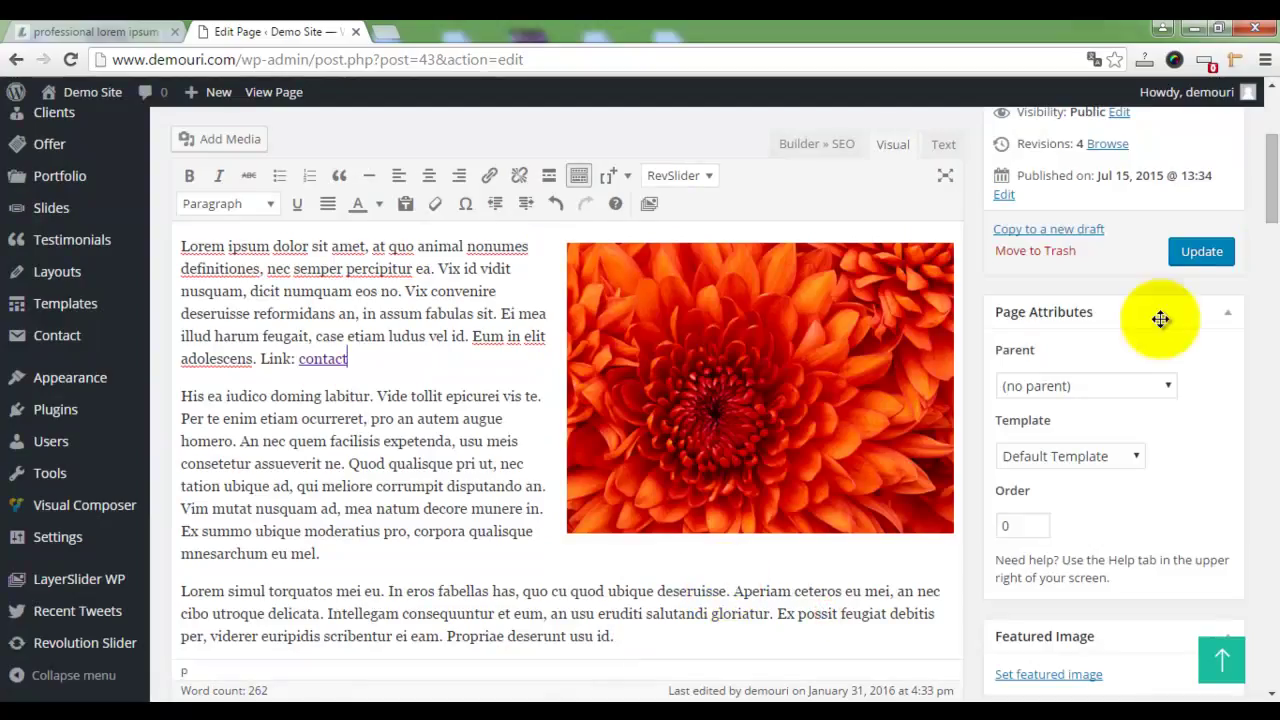
left_click(1198, 254)
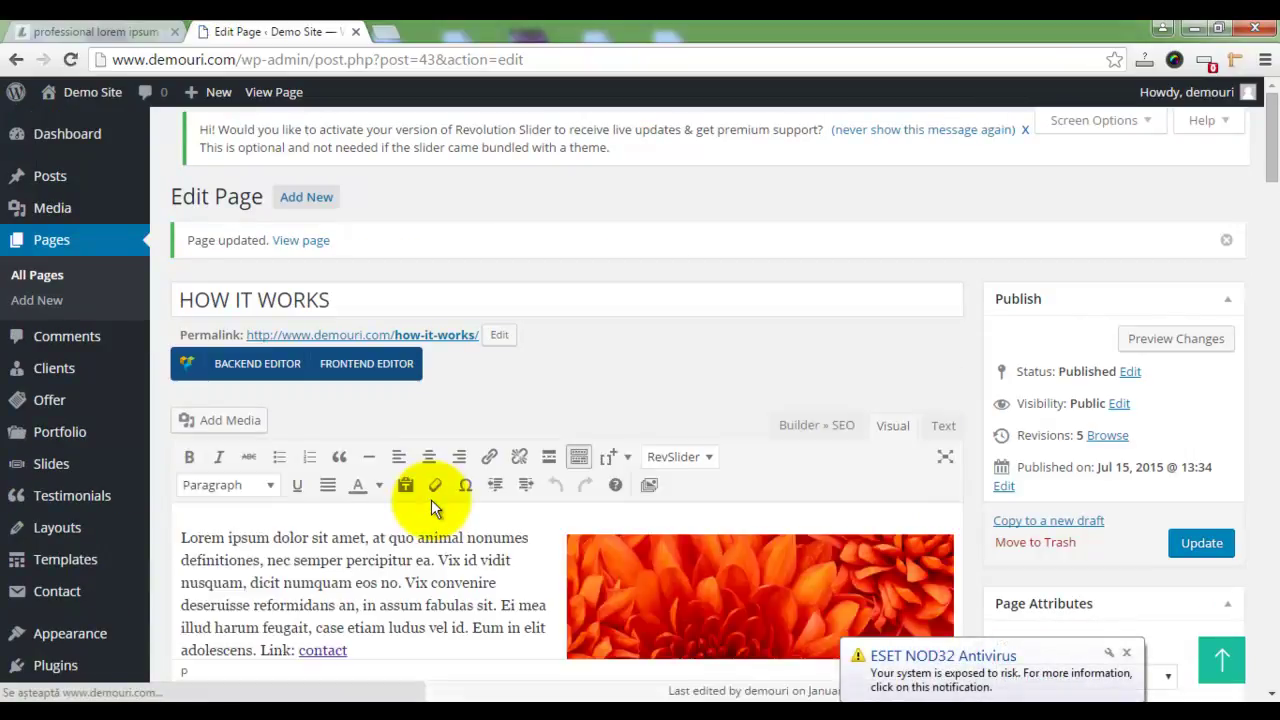
scroll(845, 580, "down", 1)
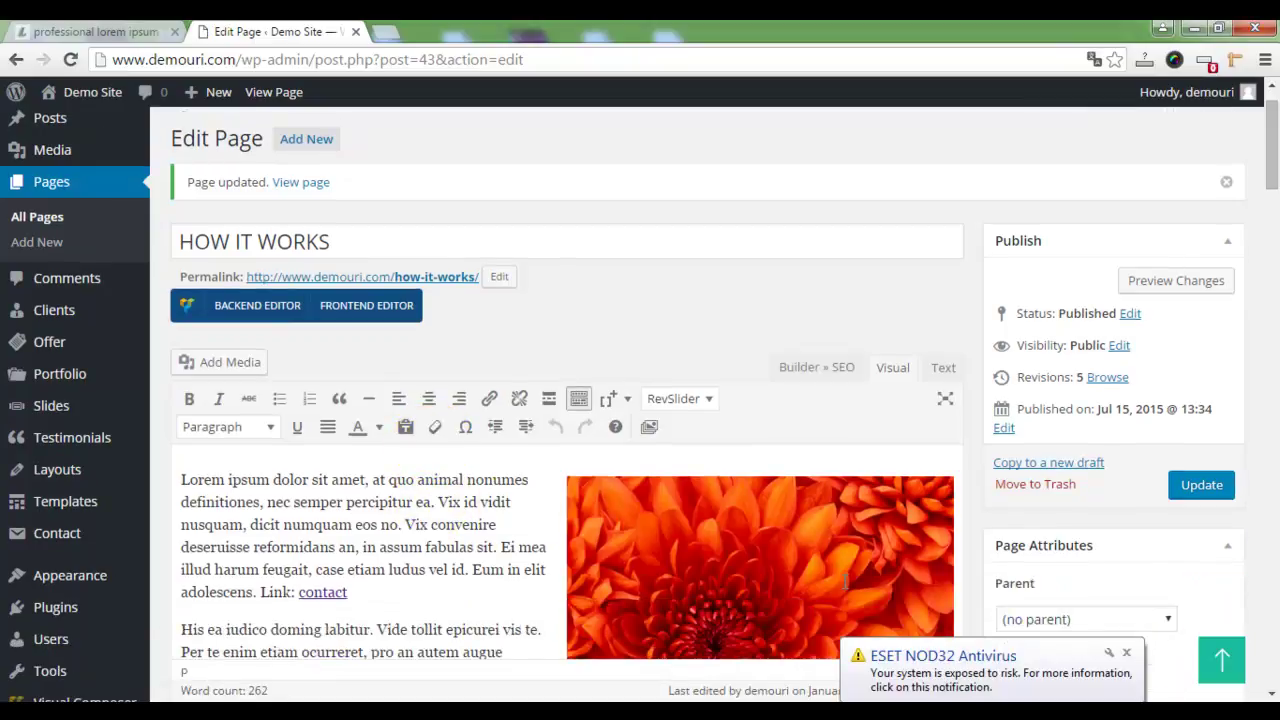
left_click(1127, 653)
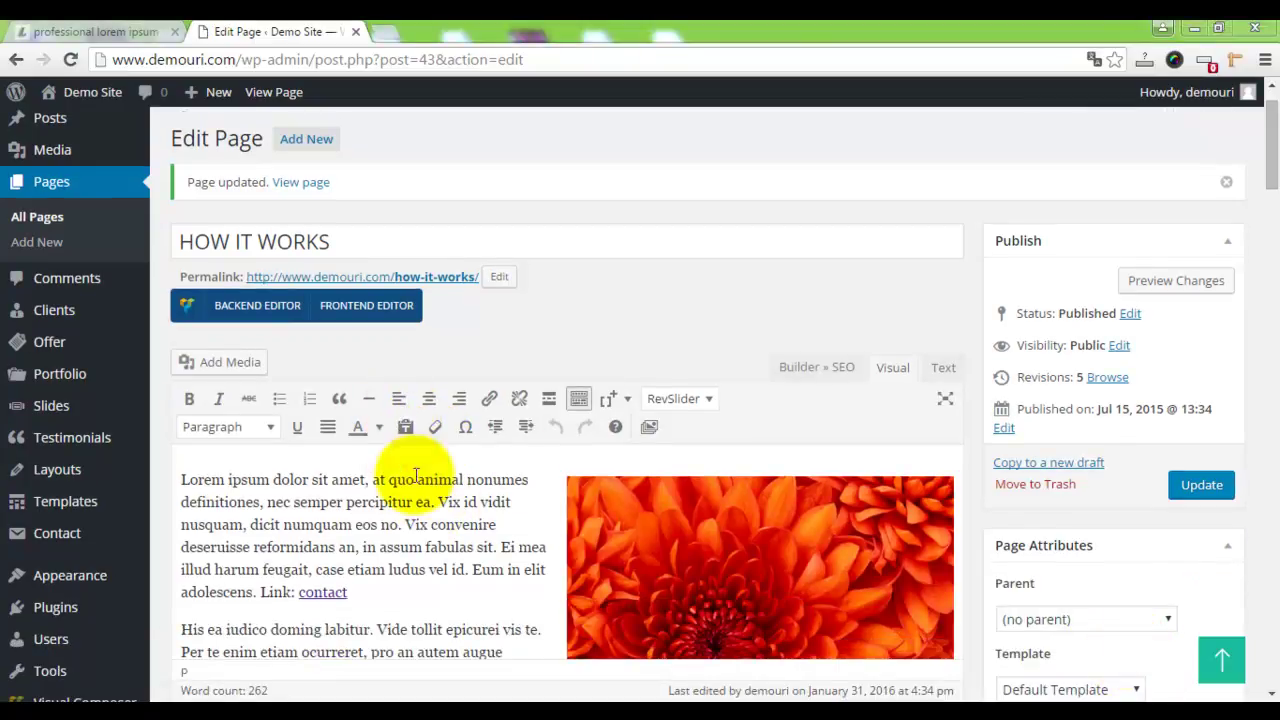
Step: View the updated HOW IT WORKS page, test the flower image's link and return to the page's paragraphs
scroll(398, 428, "down", 1)
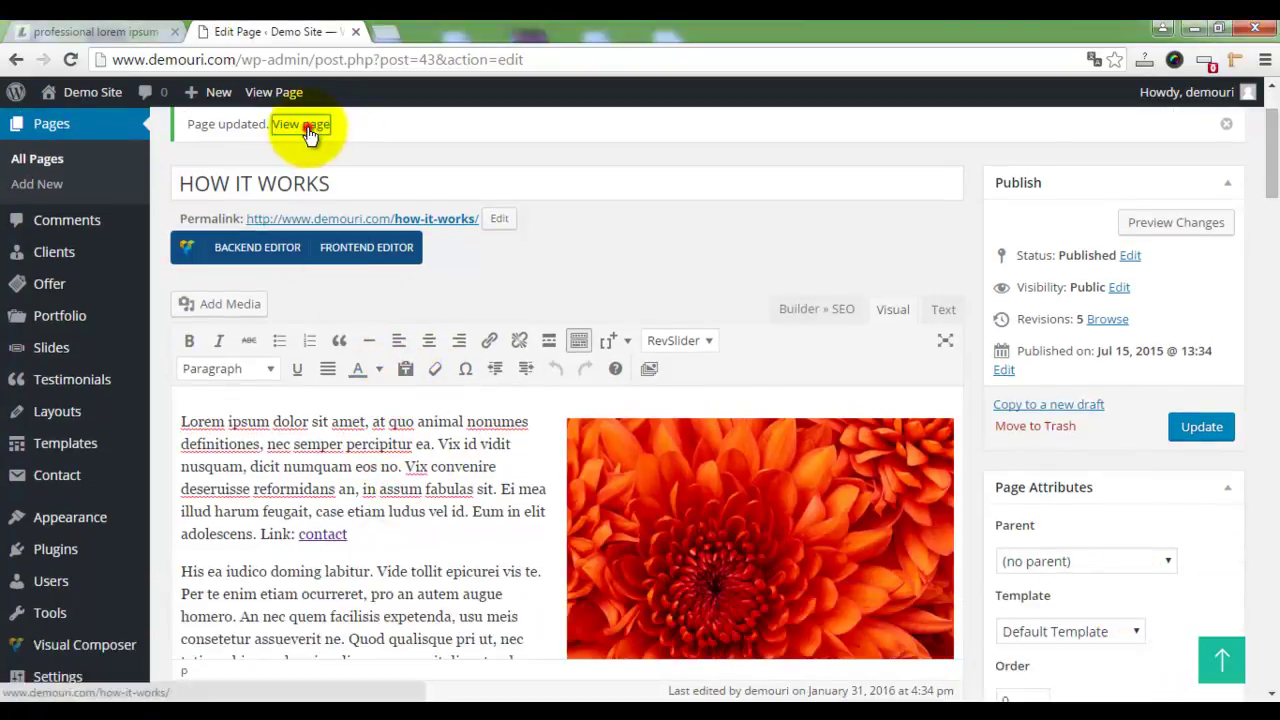
left_click(302, 126)
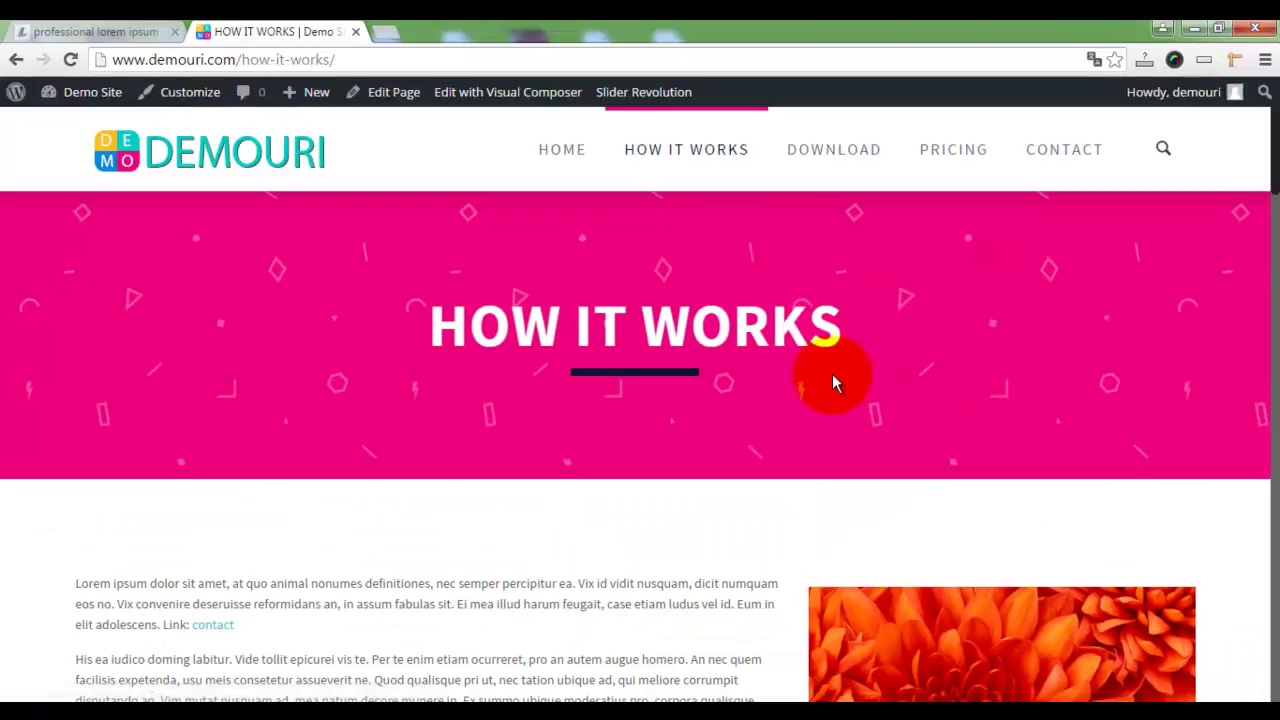
scroll(838, 385, "down", 3)
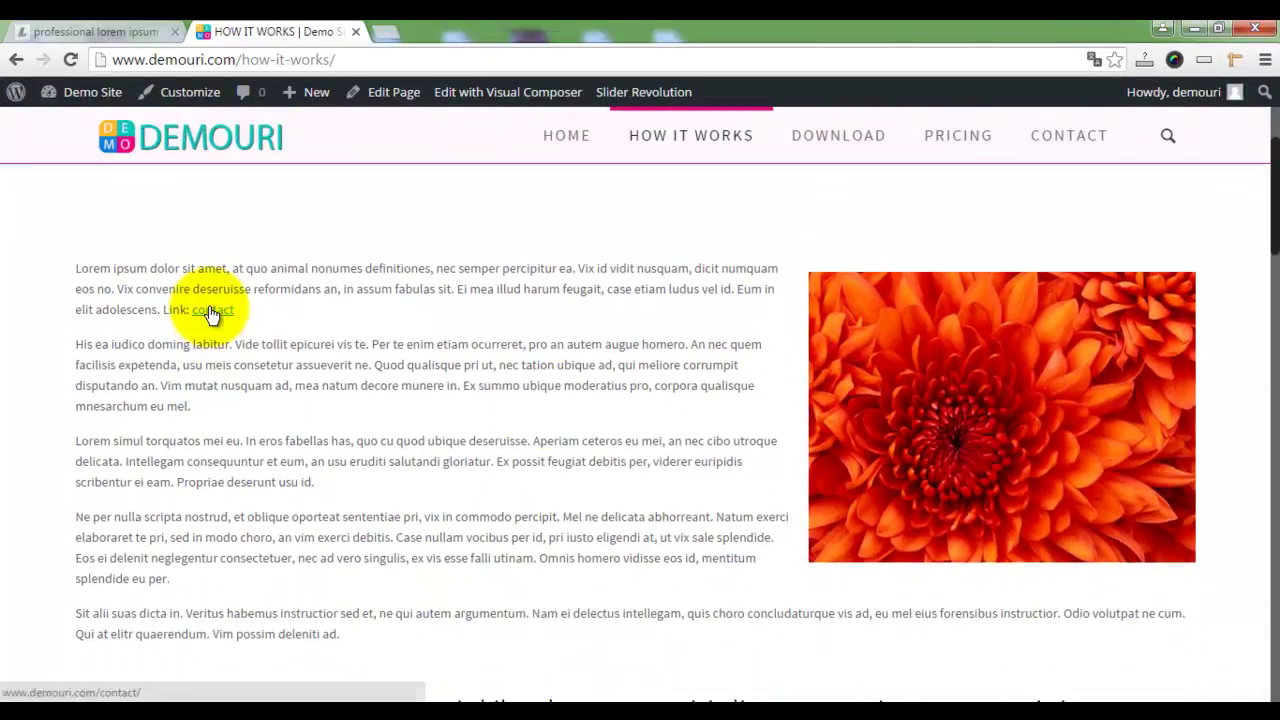
left_click(1232, 441)
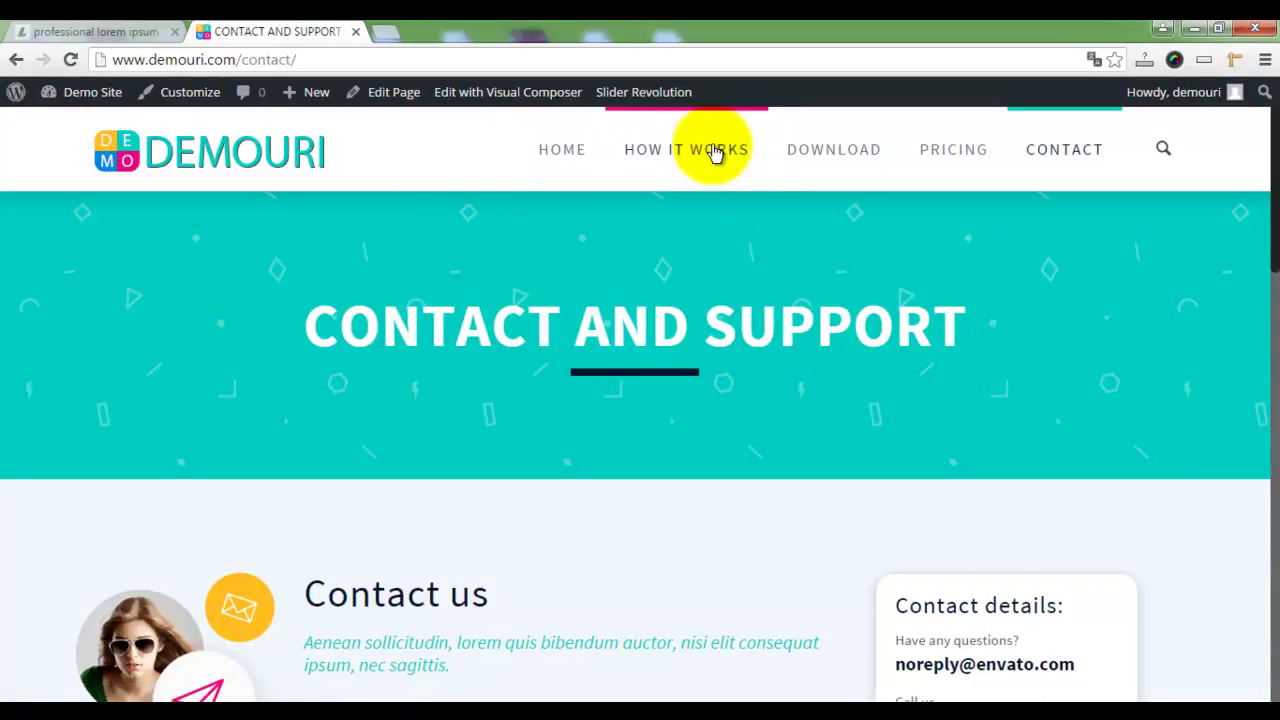
scroll(505, 525, "down", 3)
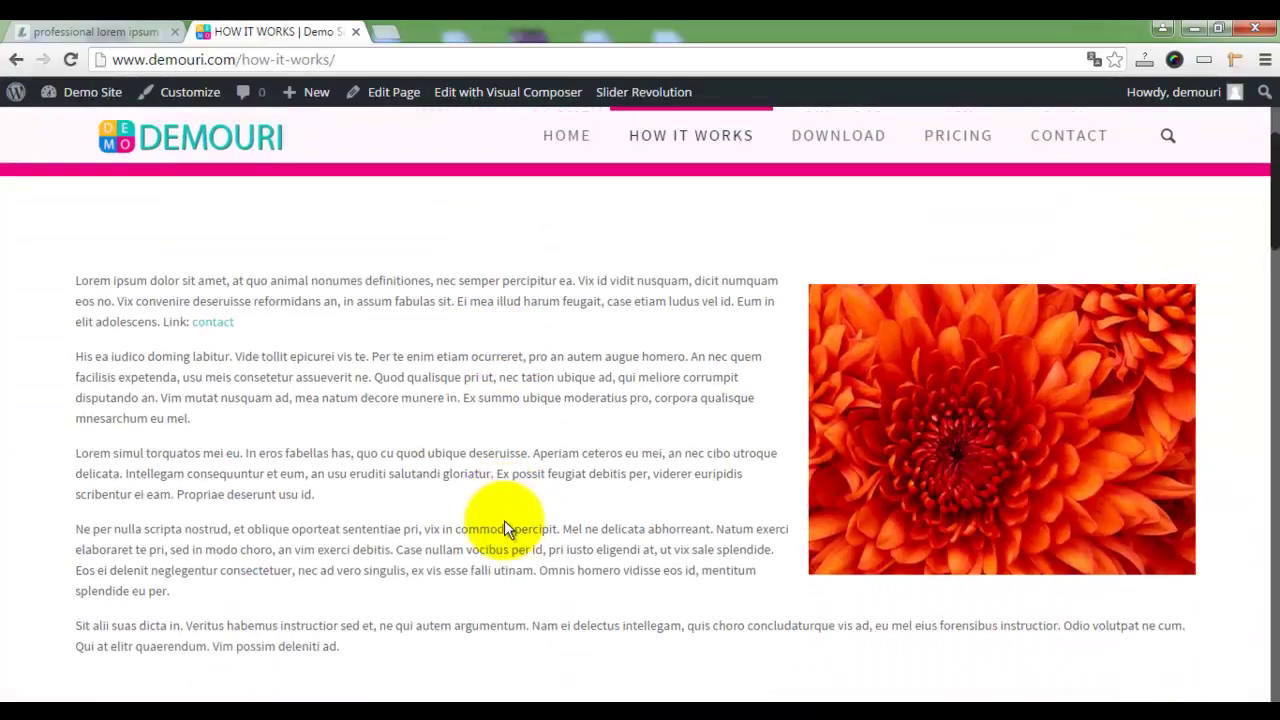
Step: Test the "contact" text link and go back through HOW IT WORKS to the site's home page
left_click(210, 313)
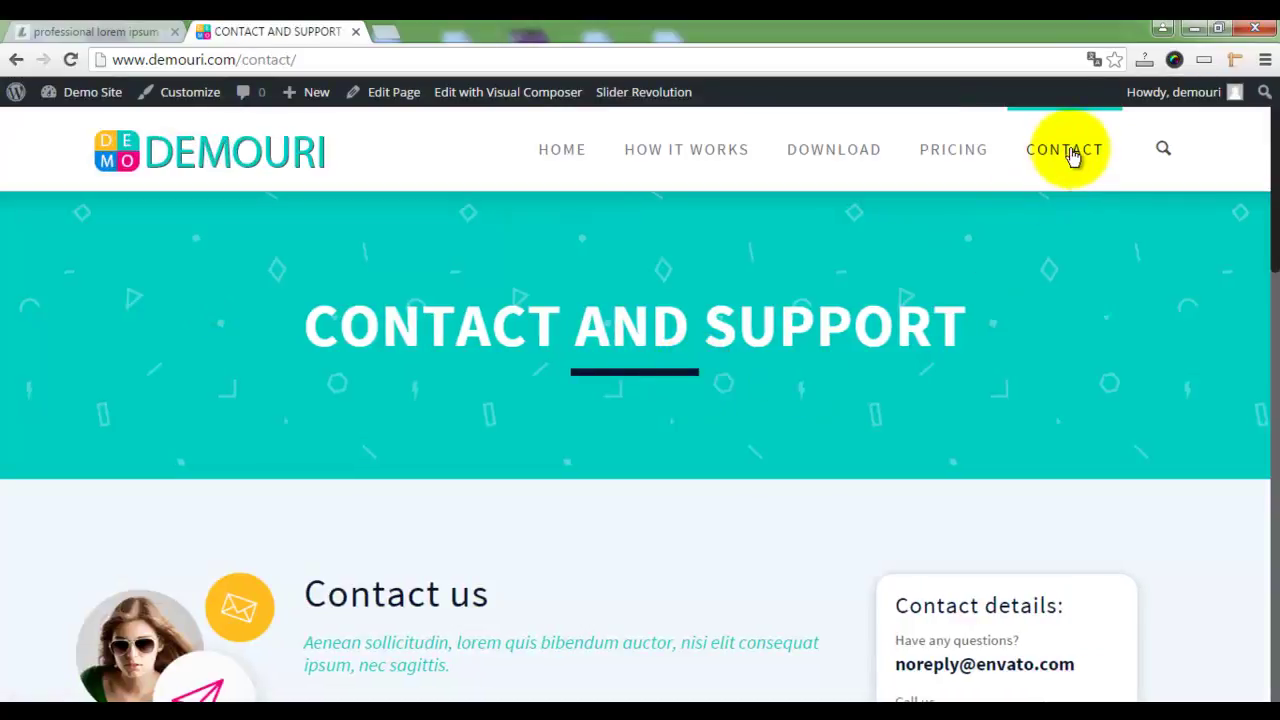
left_click(684, 150)
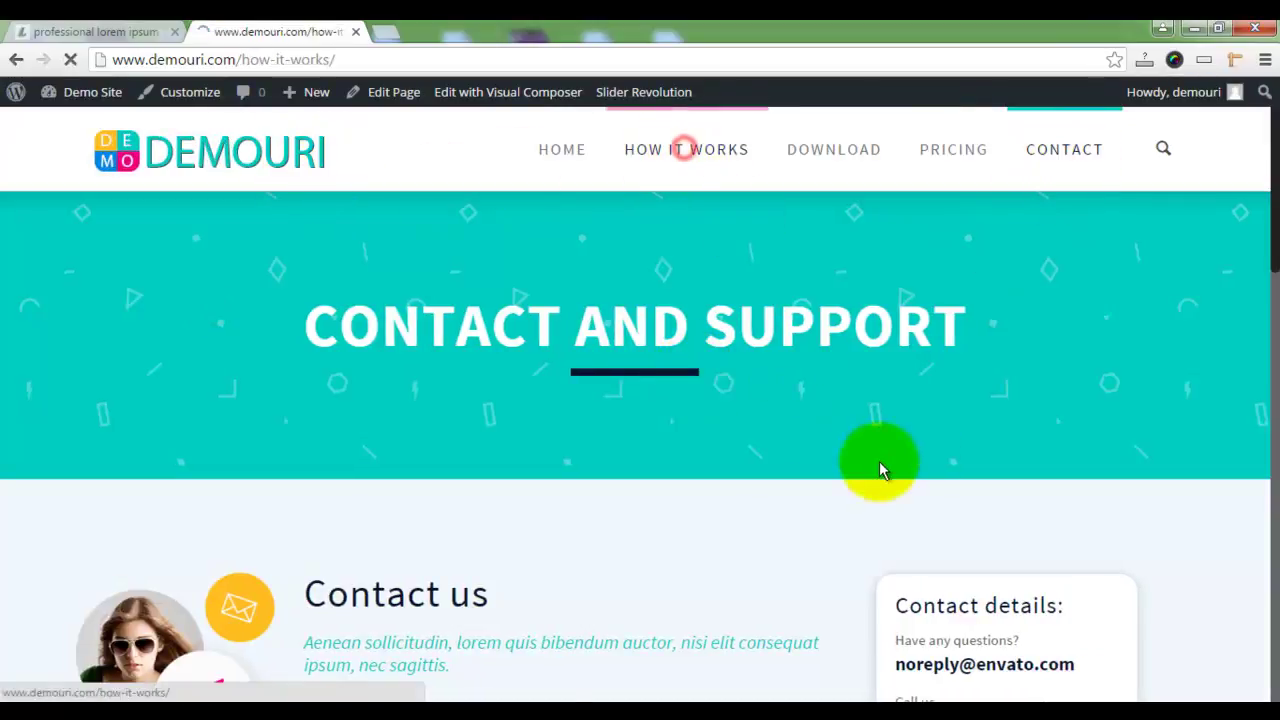
left_click(247, 150)
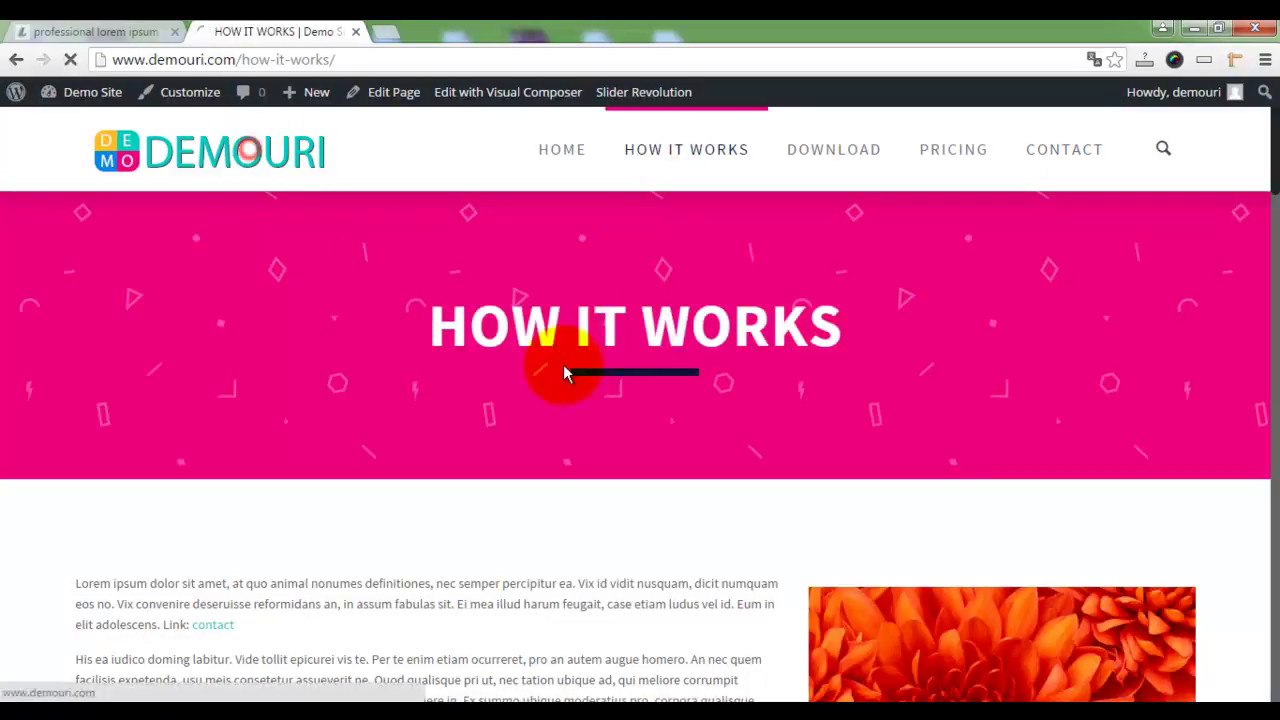